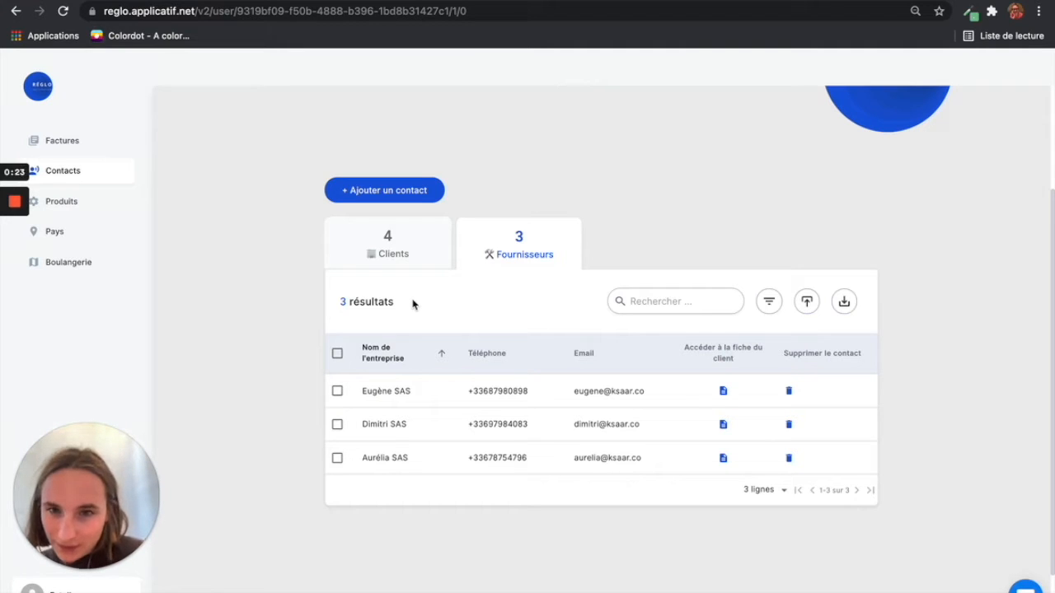
# Step: Switch from the Reglo browser window to the Ksaar window showing the Factu Création page
pyautogui.hotkey('ctrl', 'Left')
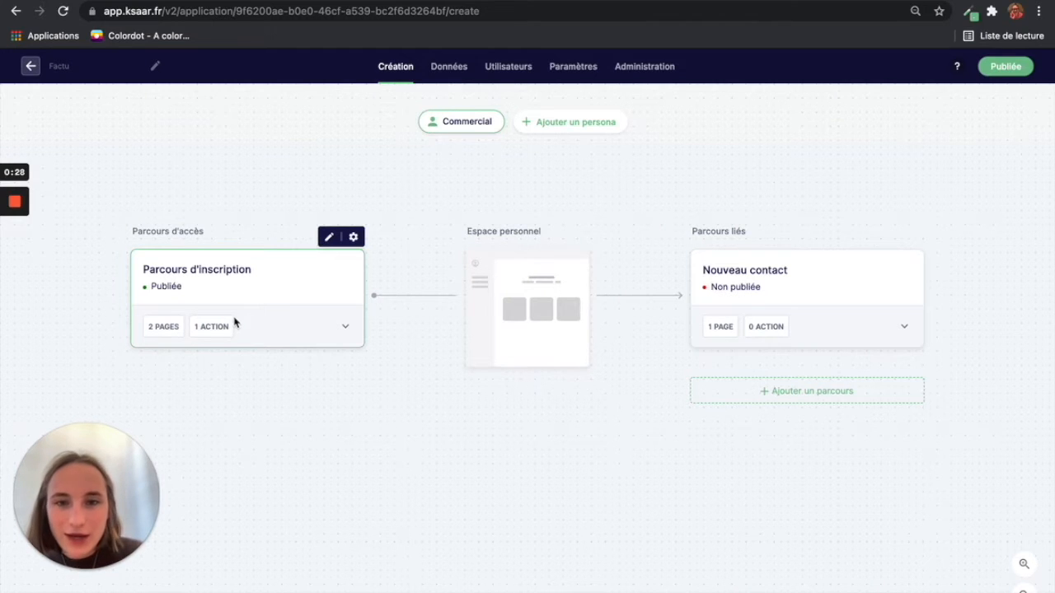
pyautogui.click(492, 313)
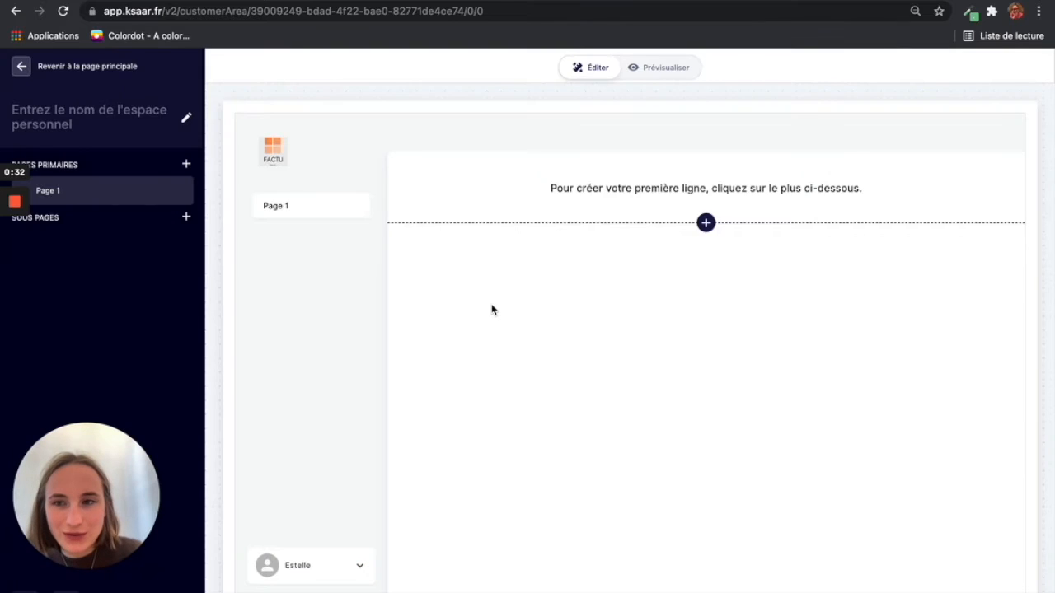
pyautogui.click(21, 67)
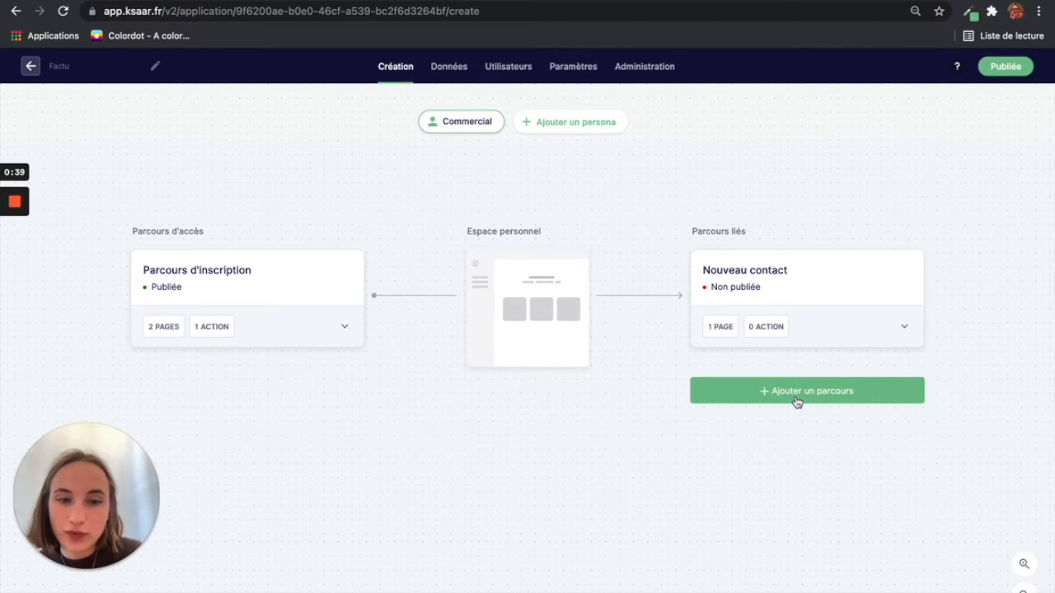
pyautogui.moveTo(819, 258)
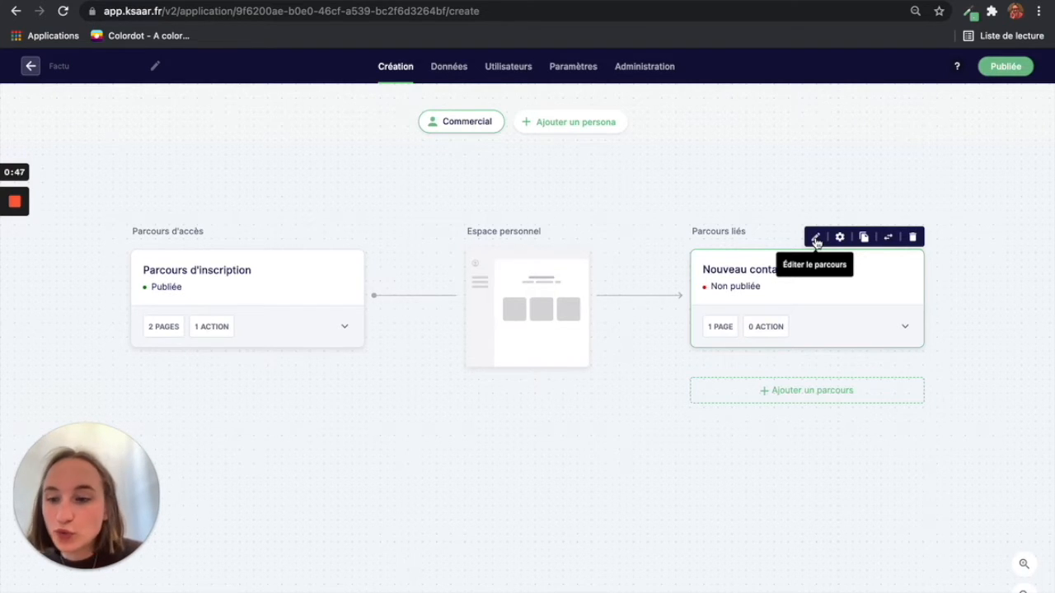
# Step: Open the Nouveau contact journey and add a Page step under Mes étapes
pyautogui.click(816, 239)
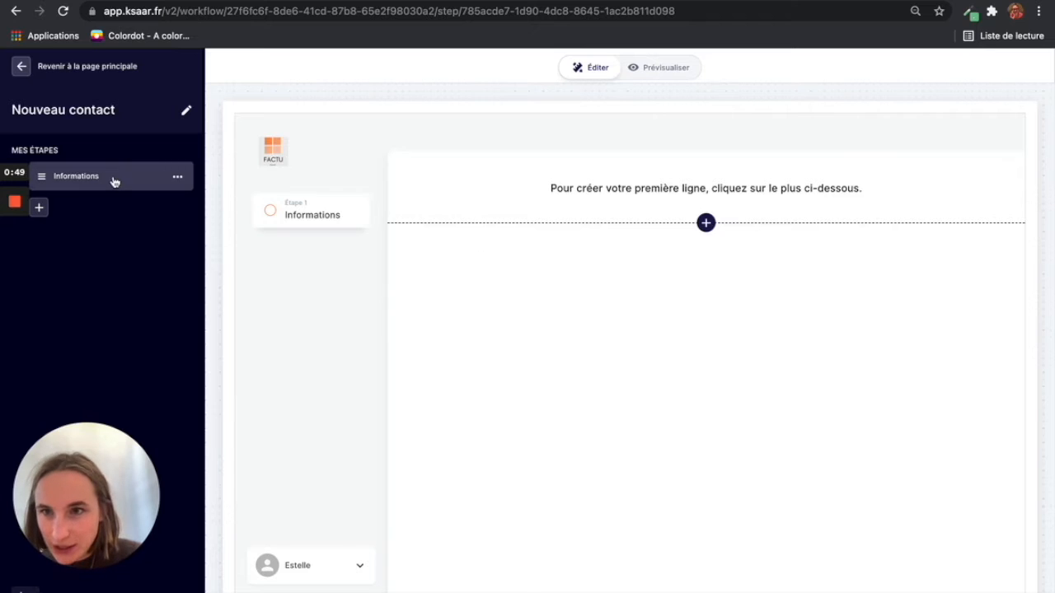
pyautogui.click(39, 209)
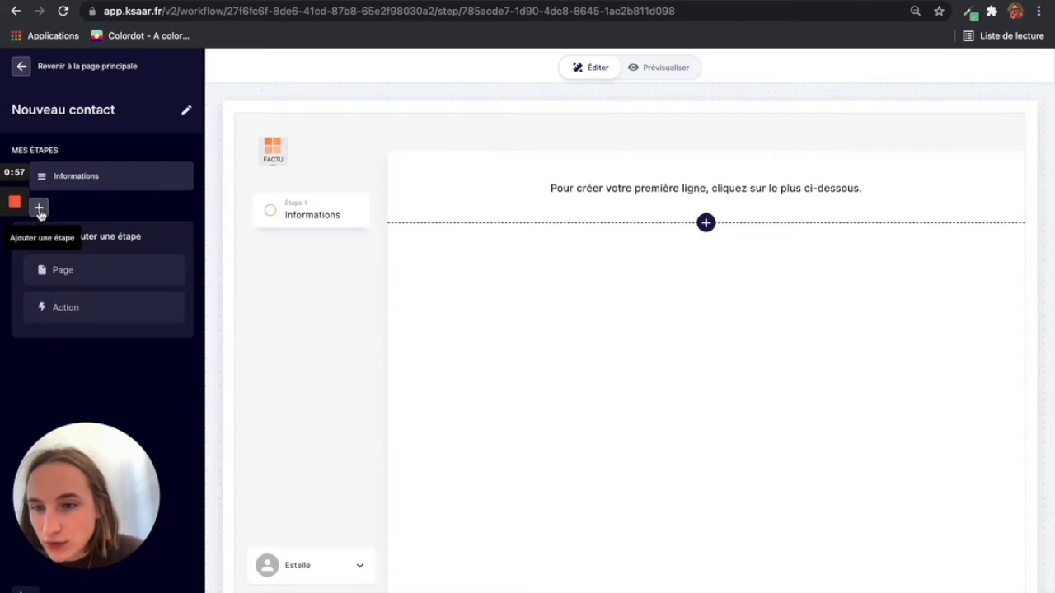
pyautogui.click(64, 273)
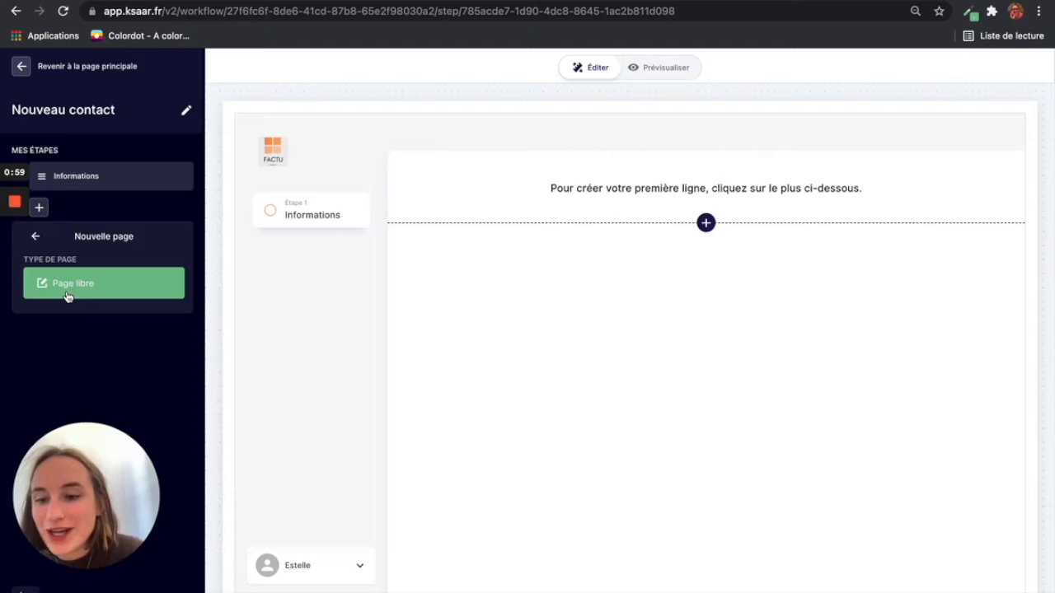
pyautogui.click(116, 190)
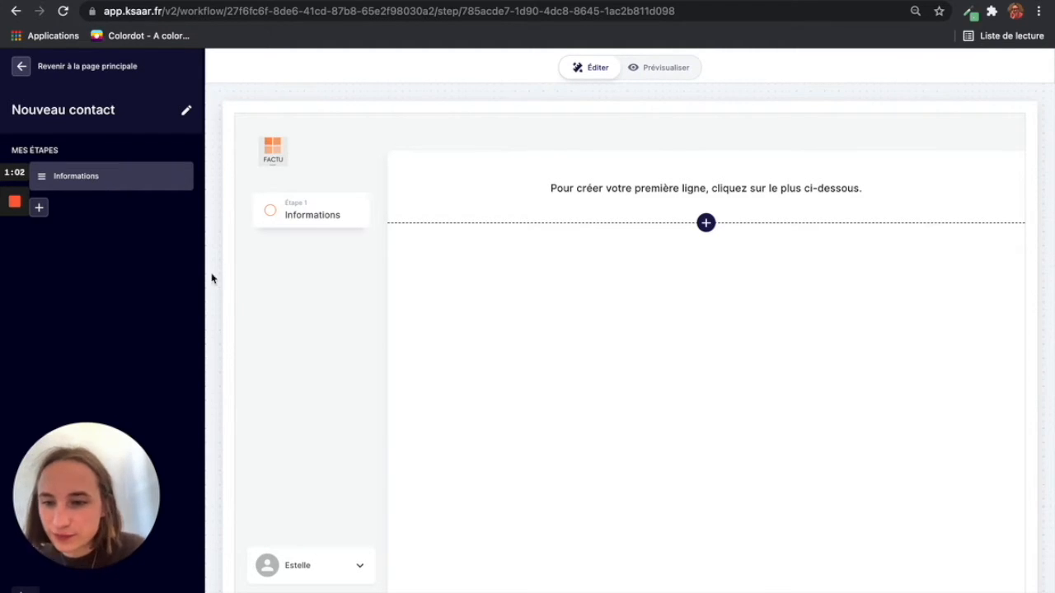
# Step: Insert a '3 Colonnes' row on the Informations page
pyautogui.click(705, 222)
pyautogui.scroll(-4, 674, 441)
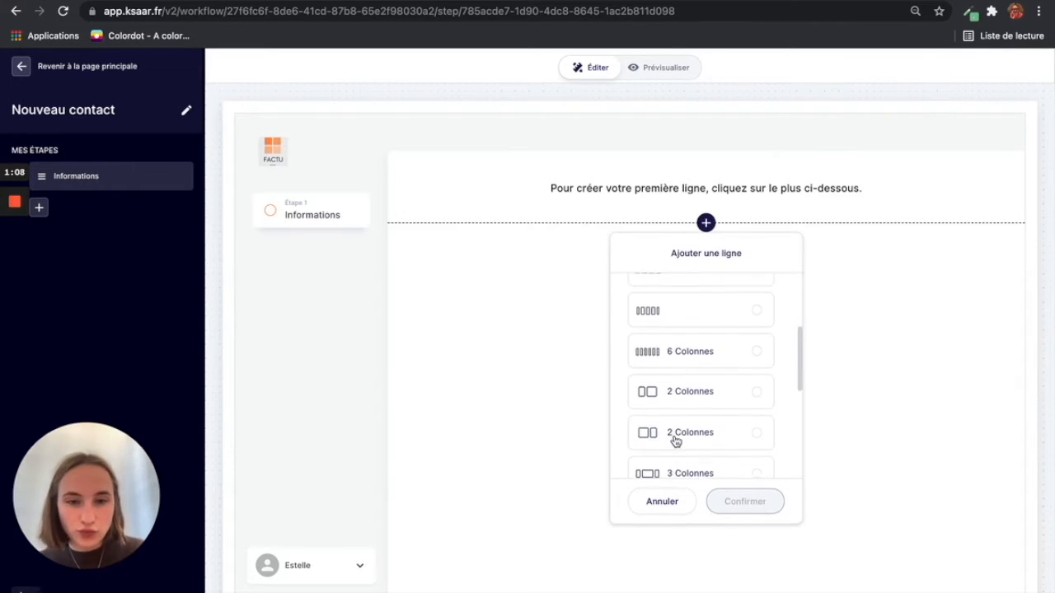
pyautogui.scroll(-1, 674, 442)
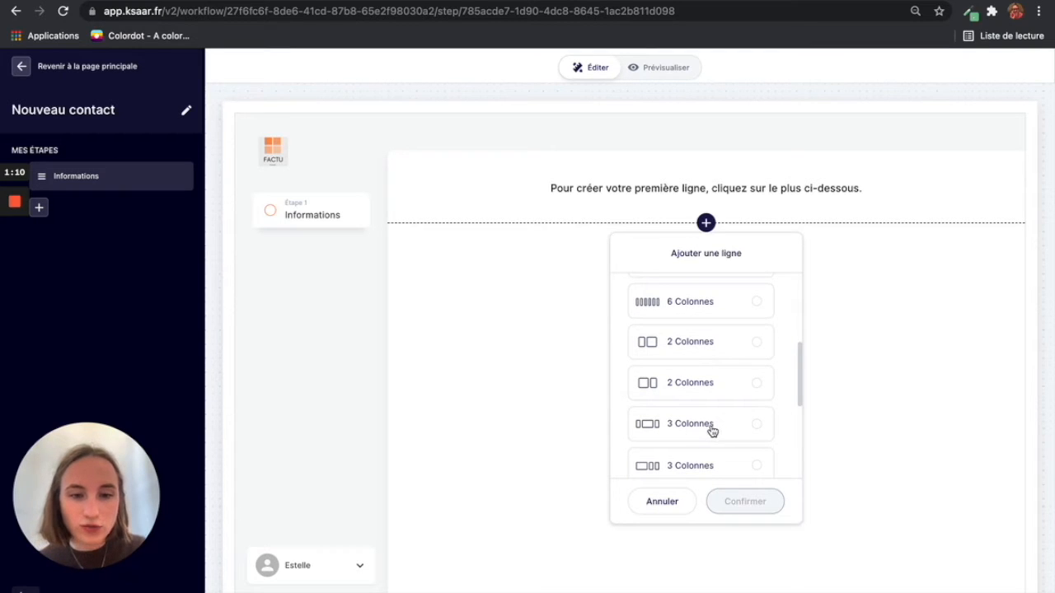
pyautogui.click(711, 429)
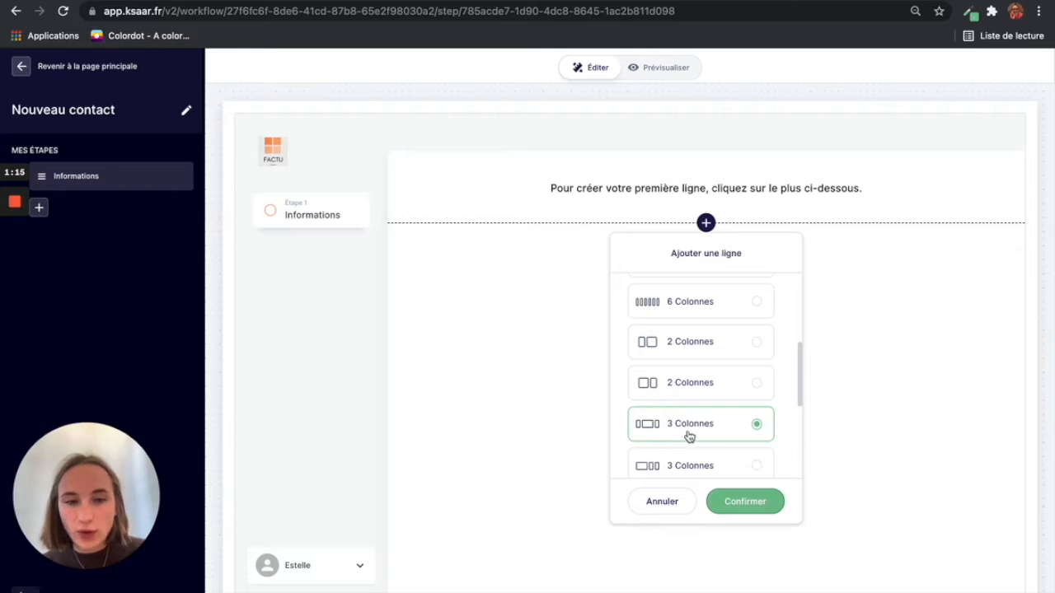
pyautogui.click(734, 503)
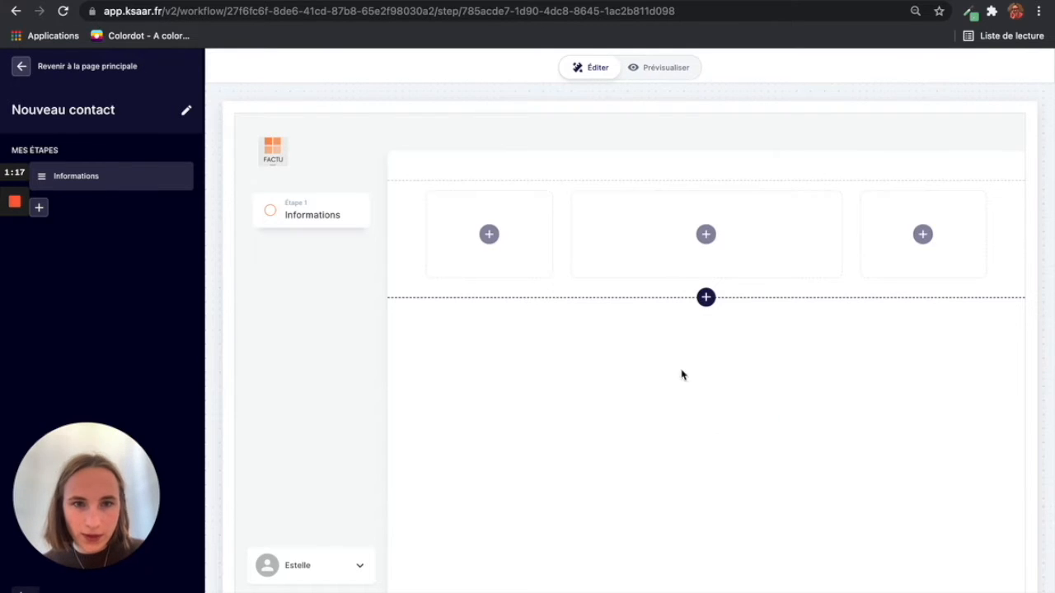
# Step: Add a text field labelled Prénom to the middle column
pyautogui.click(677, 253)
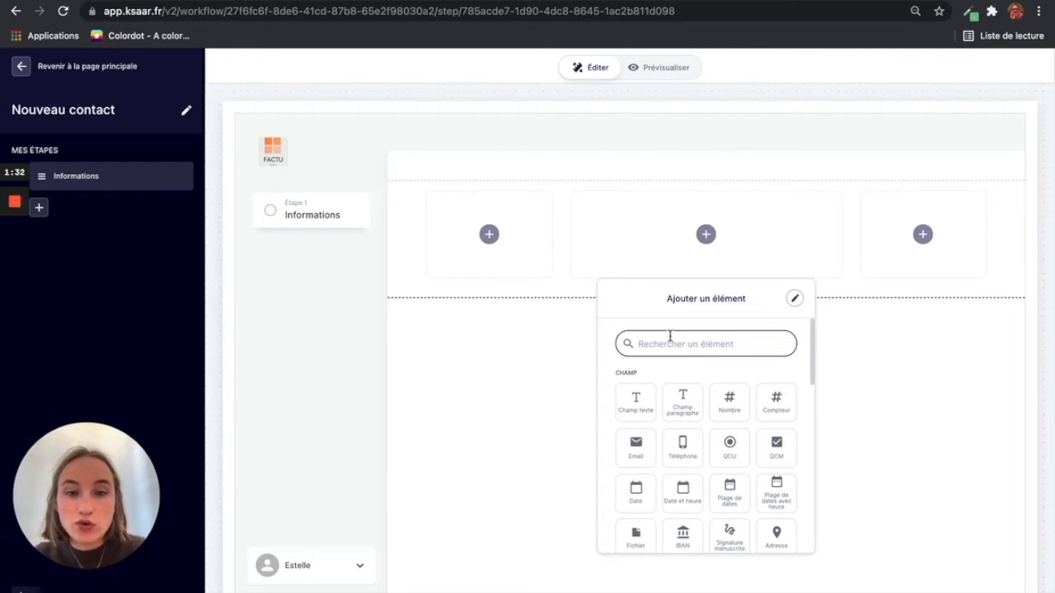
pyautogui.click(646, 396)
pyautogui.moveTo(626, 219); pyautogui.dragTo(565, 221)
pyautogui.write('Prénom')
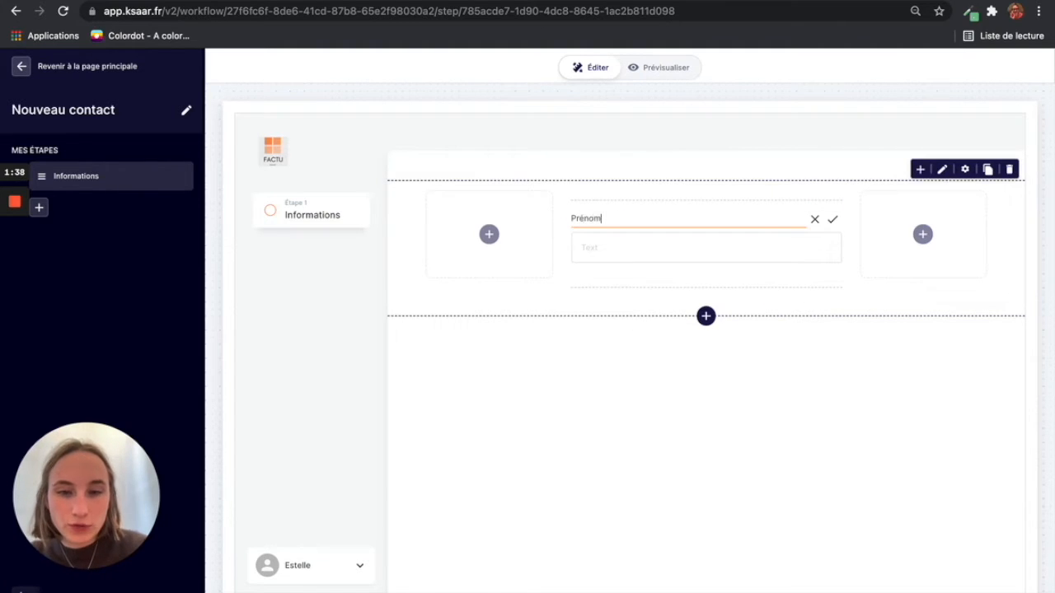
pyautogui.press('Return')
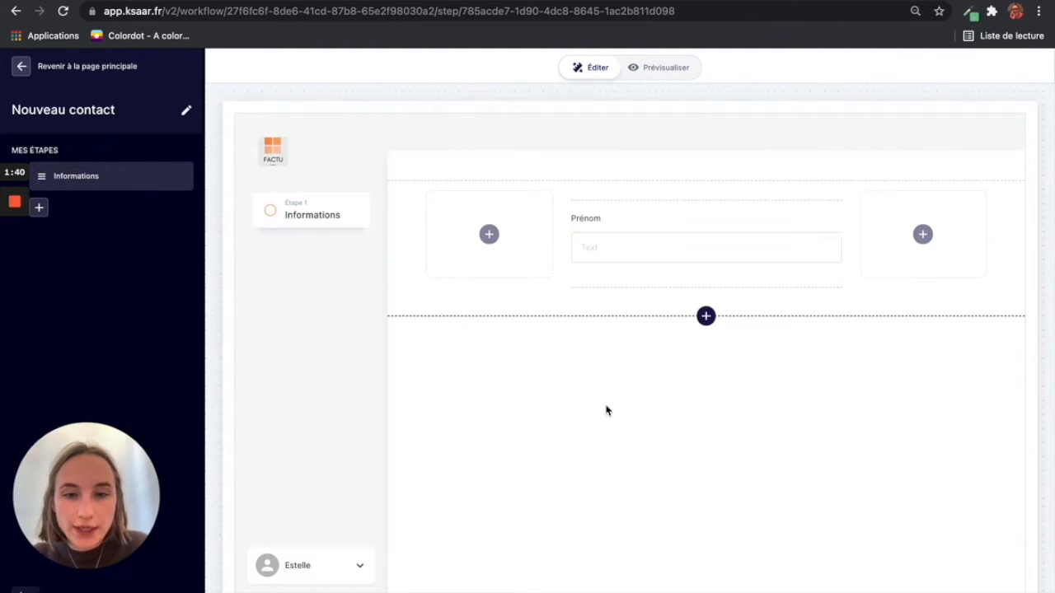
# Step: Set the Prénom field's identifier to 'Prénom Contact'
pyautogui.click(639, 243)
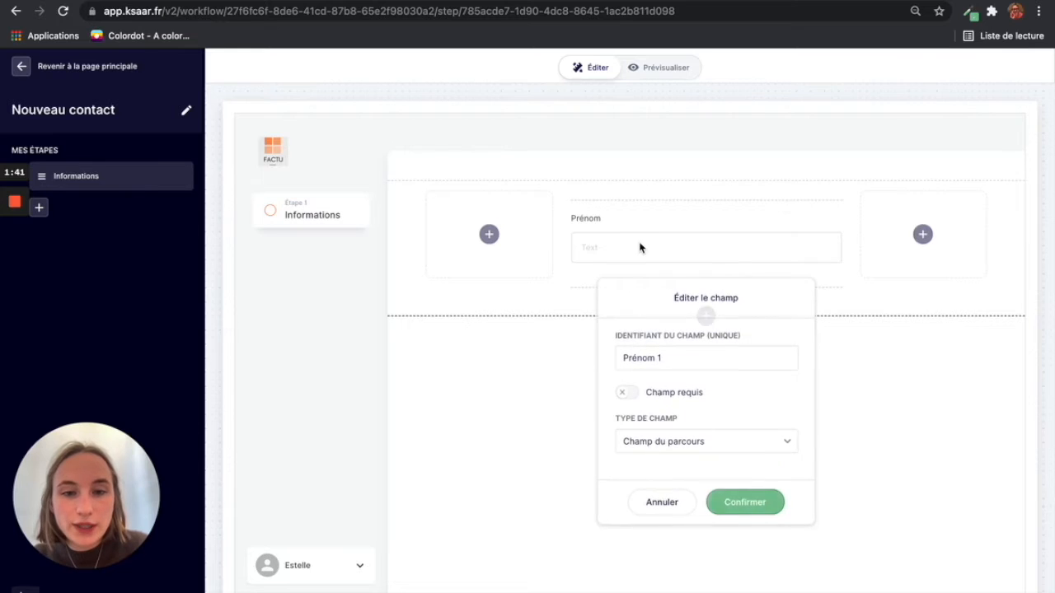
pyautogui.click(666, 359)
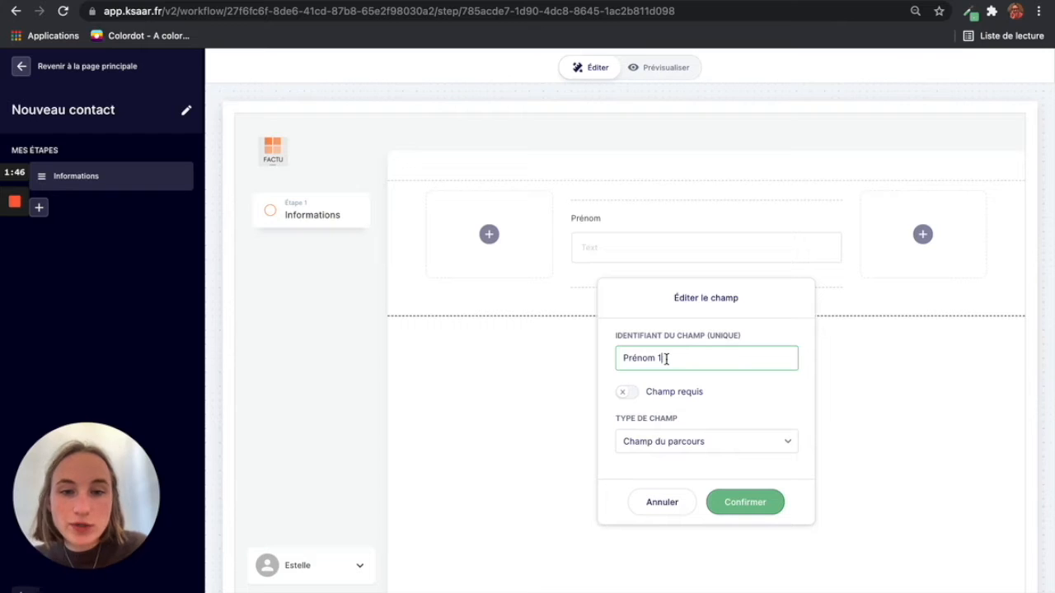
pyautogui.press('BackSpace')
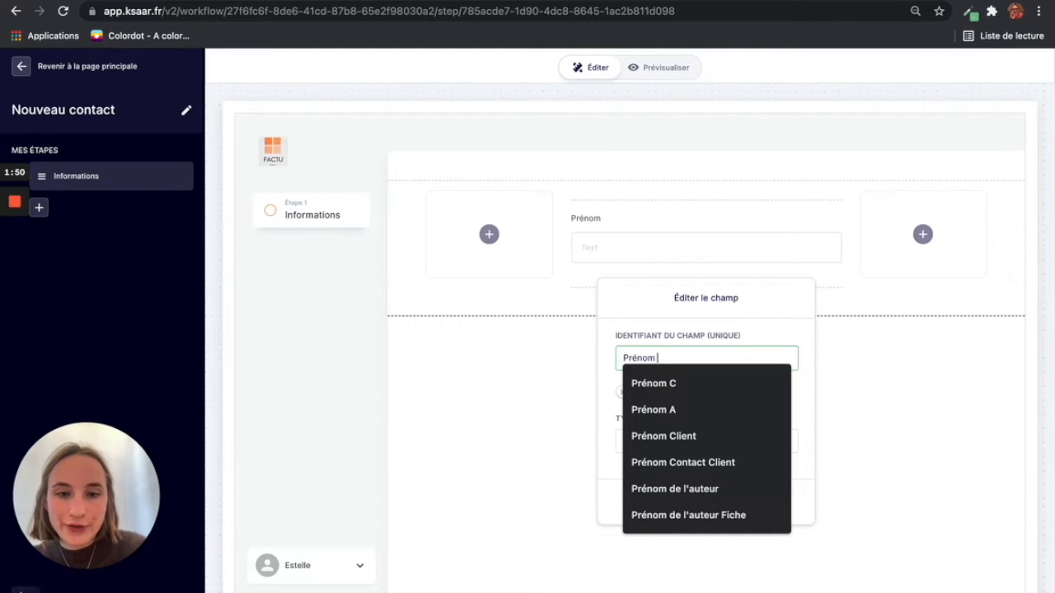
pyautogui.write('Co')
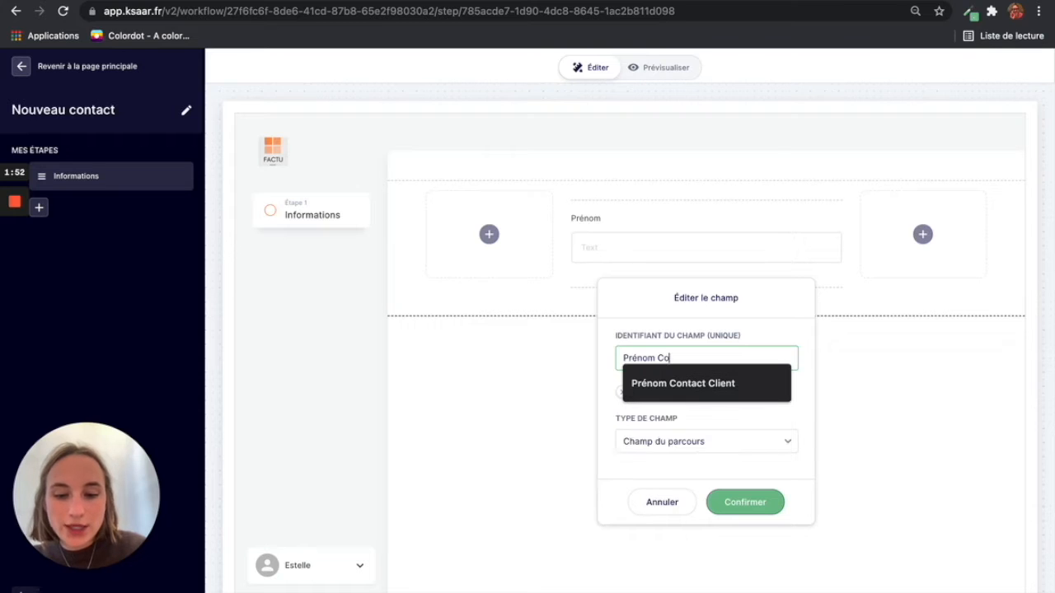
pyautogui.write('ntact')
pyautogui.click(750, 501)
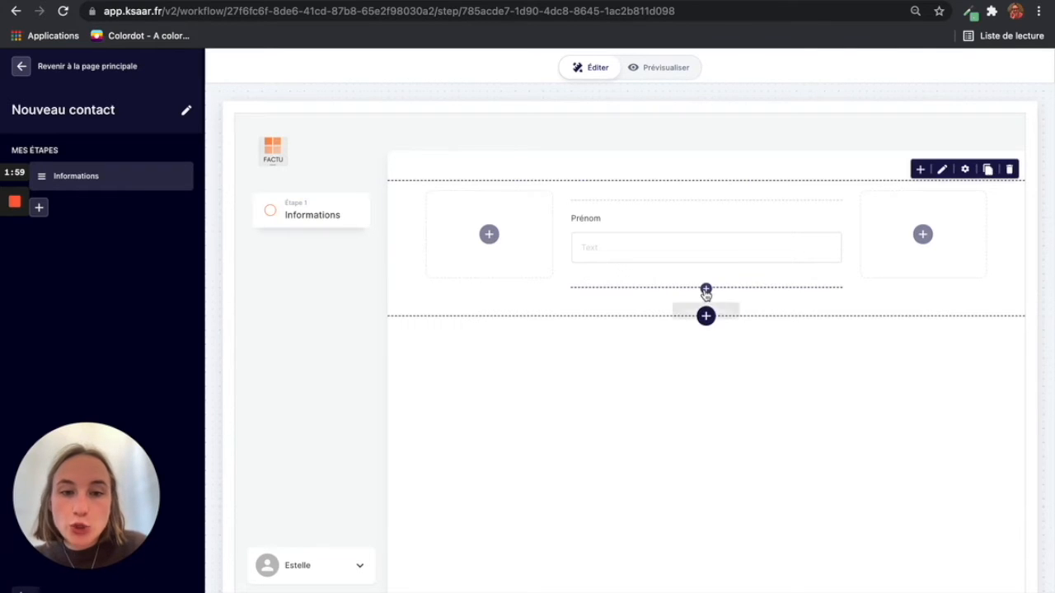
# Step: Add a text field labelled Nom below Prénom
pyautogui.click(706, 290)
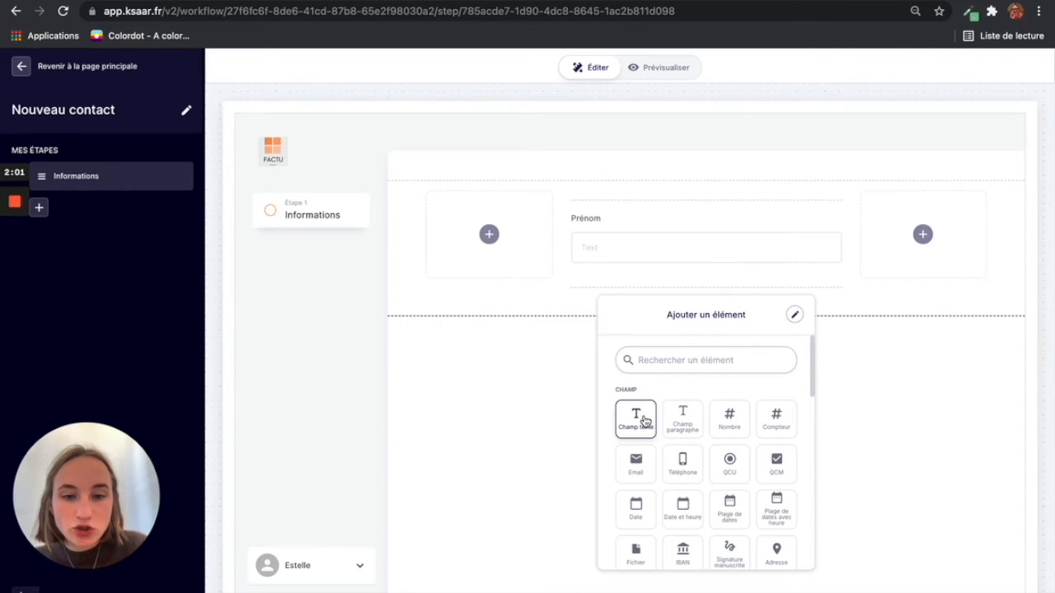
pyautogui.click(636, 419)
pyautogui.moveTo(624, 304); pyautogui.dragTo(566, 306)
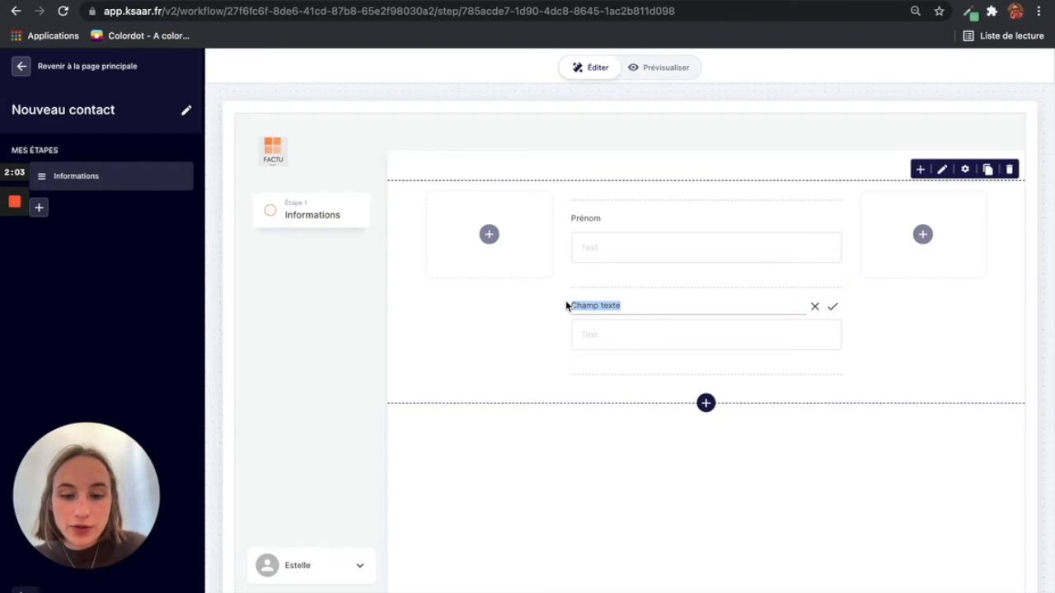
pyautogui.write('Nom')
pyautogui.click(602, 484)
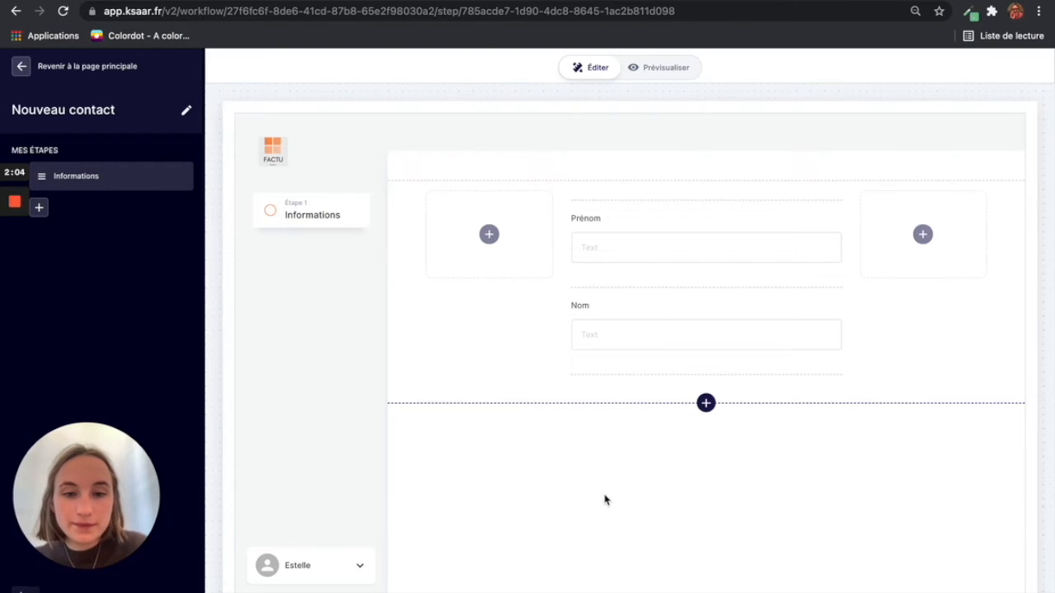
# Step: Set the Nom field's identifier to 'Nom Contact' and confirm the settings
pyautogui.click(635, 338)
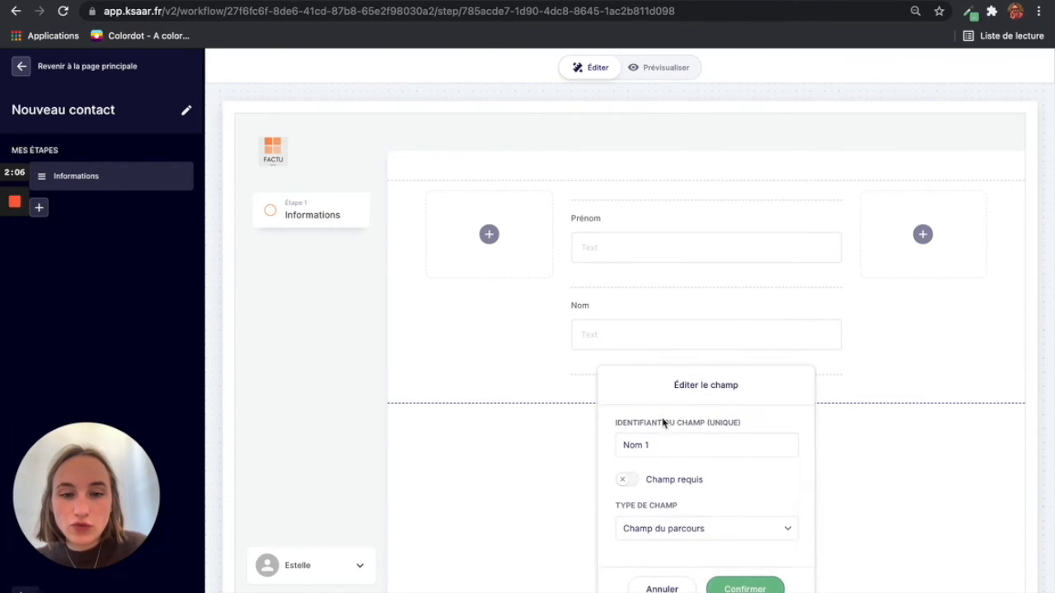
pyautogui.click(671, 443)
pyautogui.press('BackSpace')
pyautogui.write('C')
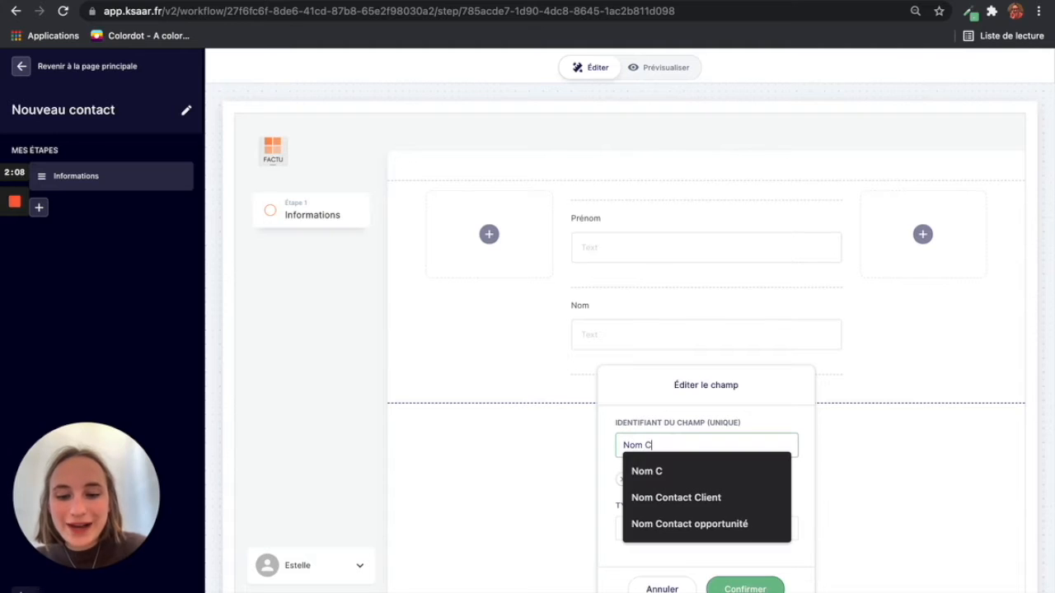
pyautogui.write('ontact')
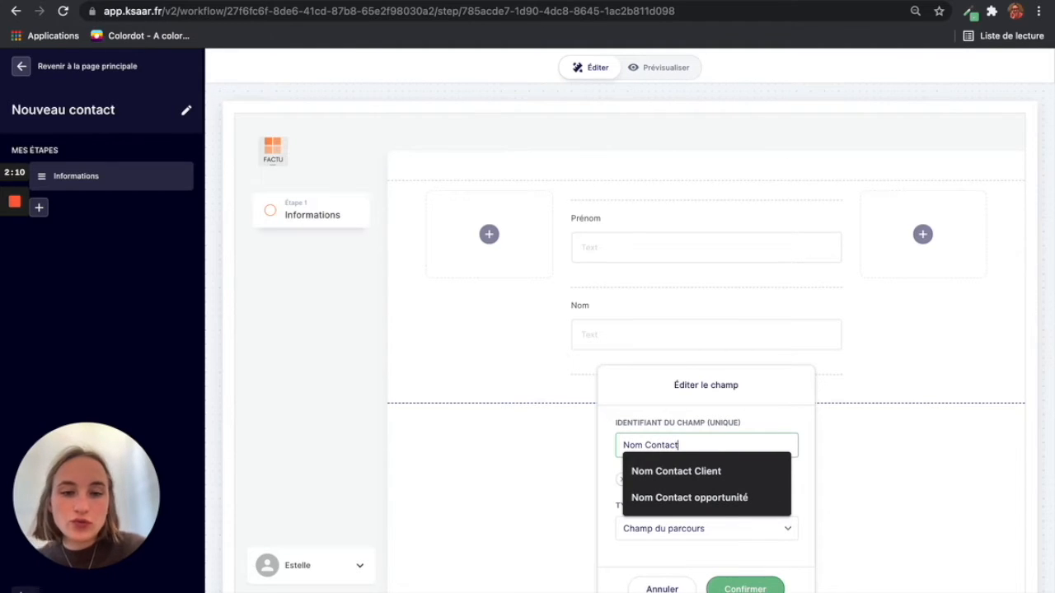
pyautogui.click(763, 558)
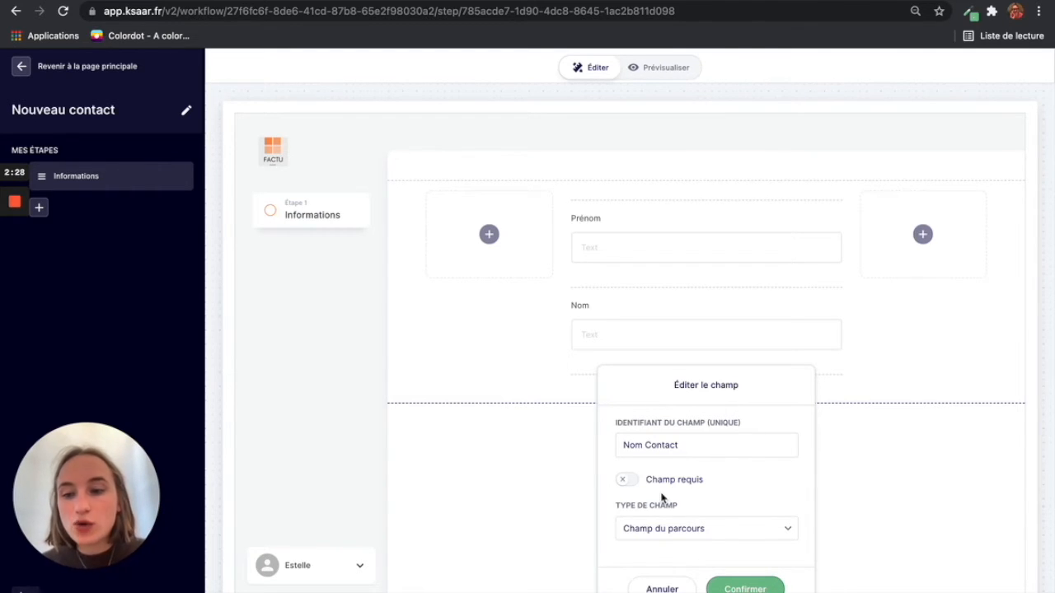
pyautogui.click(747, 585)
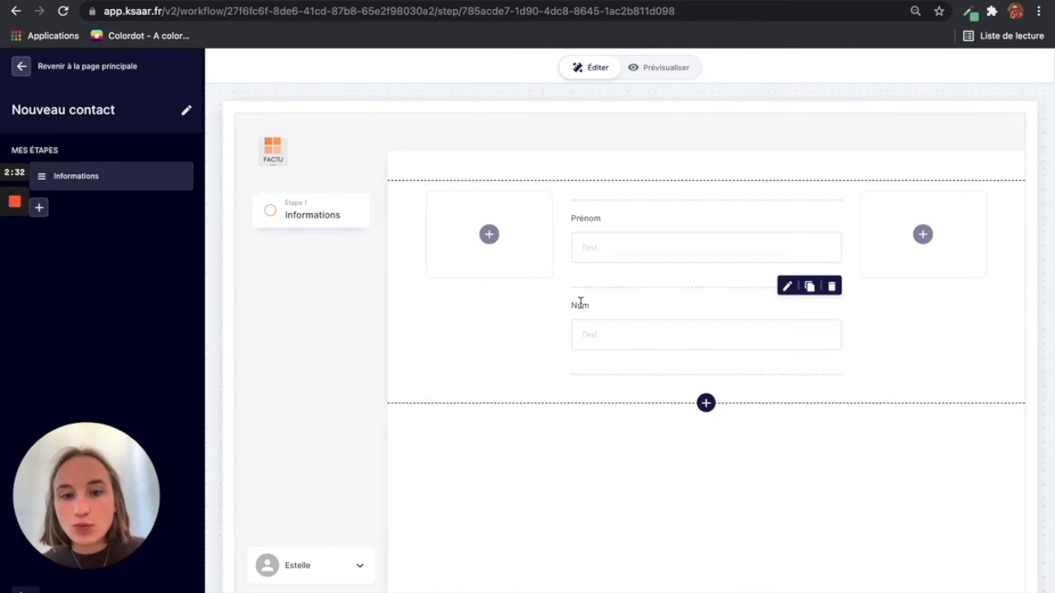
pyautogui.click(620, 332)
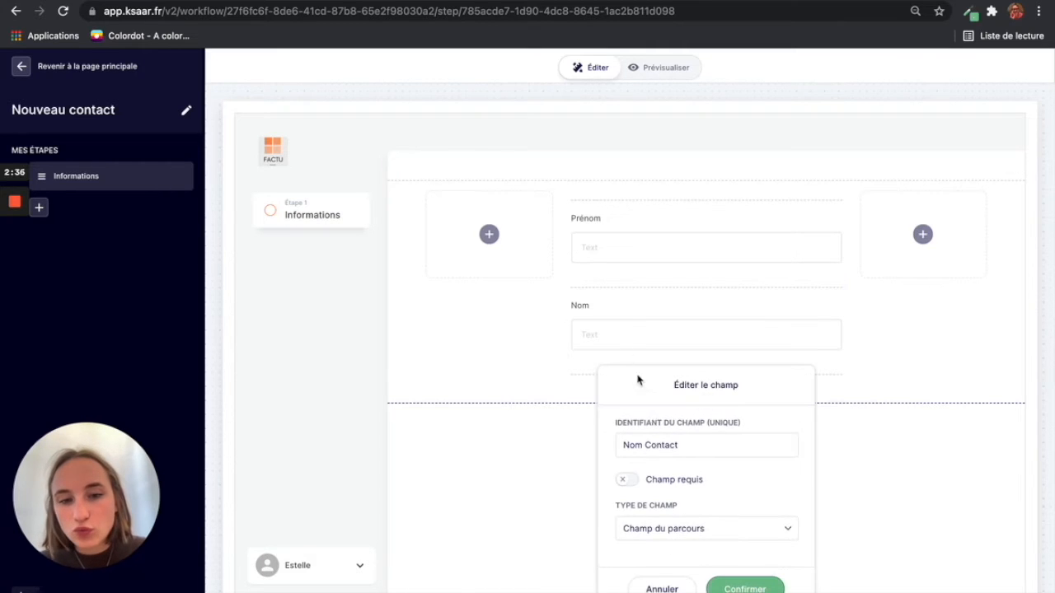
pyautogui.click(746, 587)
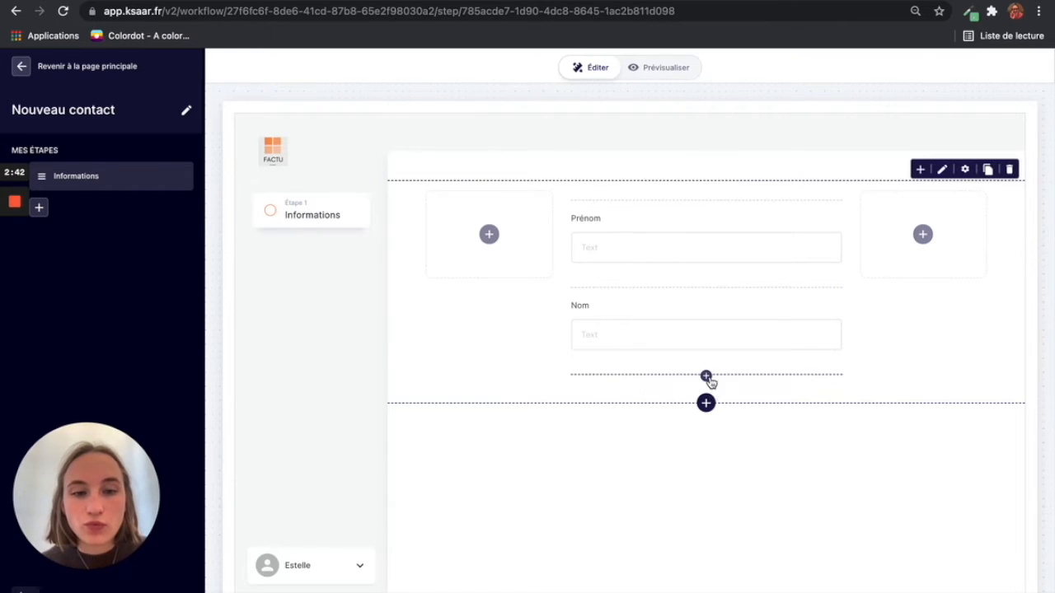
# Step: Add an Email field labelled Email below Nom, identified as 'Email Contact'
pyautogui.click(705, 376)
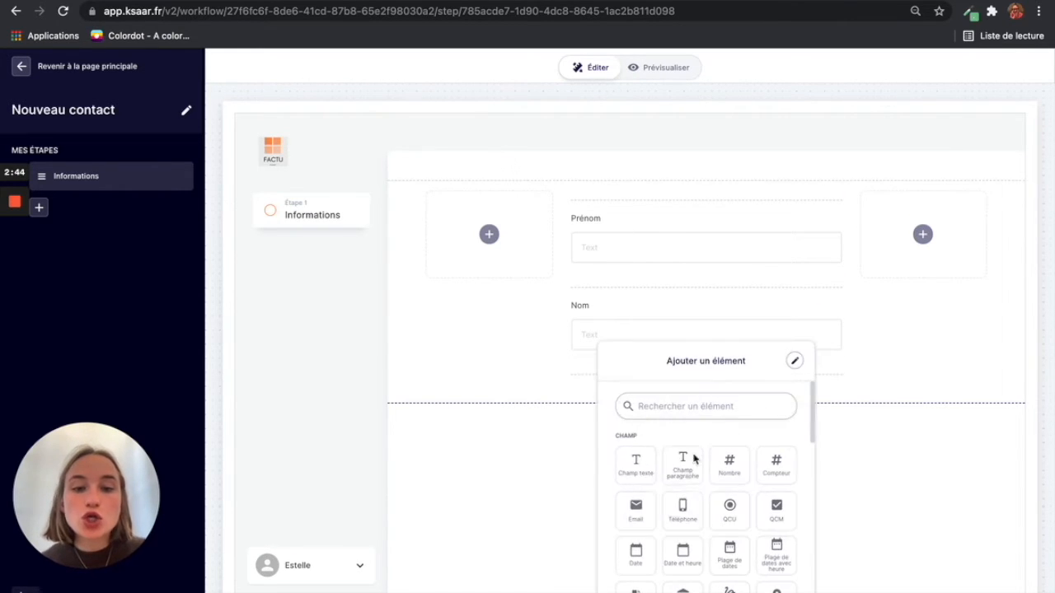
pyautogui.scroll(-1, 687, 497)
pyautogui.click(632, 485)
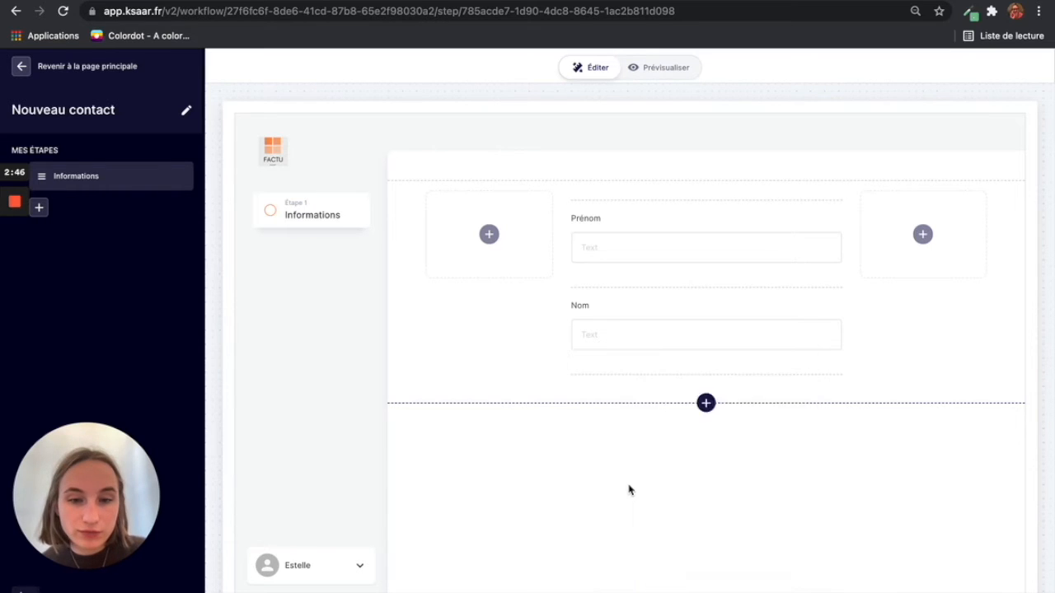
pyautogui.press('BackSpace')
pyautogui.press('BackSpace')
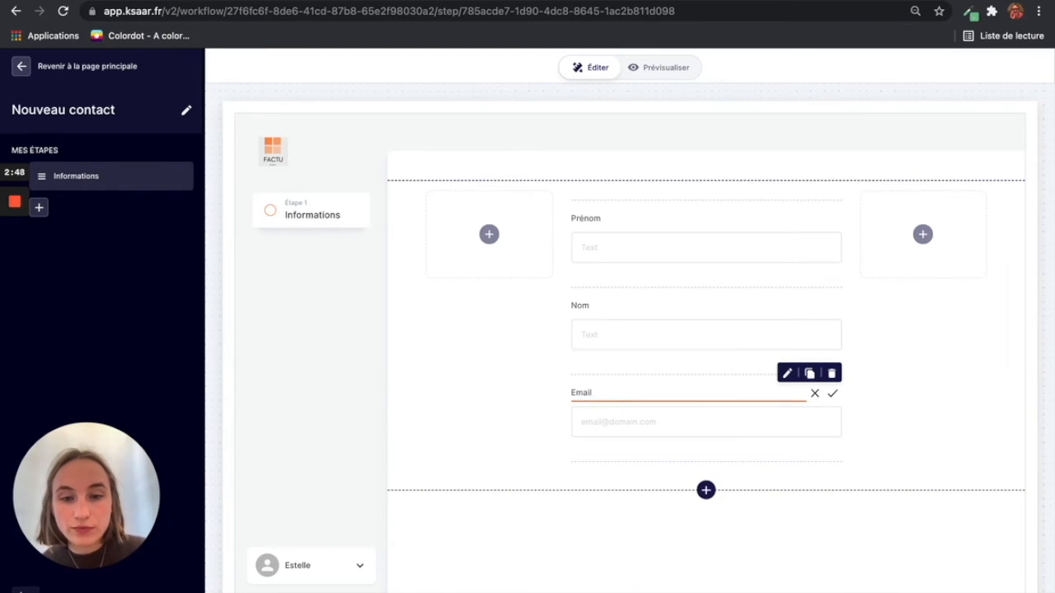
pyautogui.click(500, 414)
pyautogui.click(665, 420)
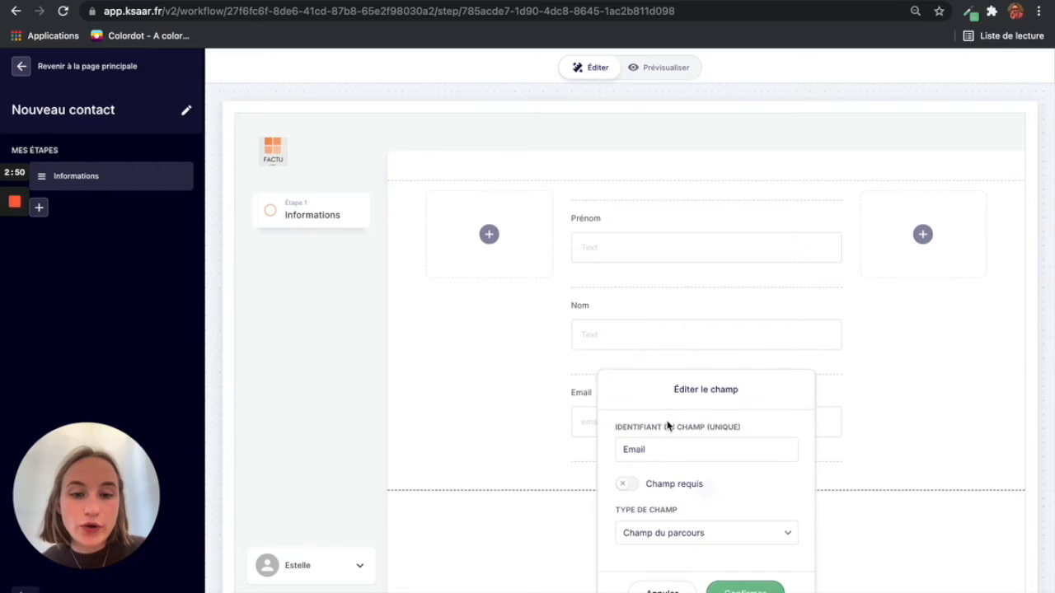
pyautogui.click(652, 447)
pyautogui.write('Contact')
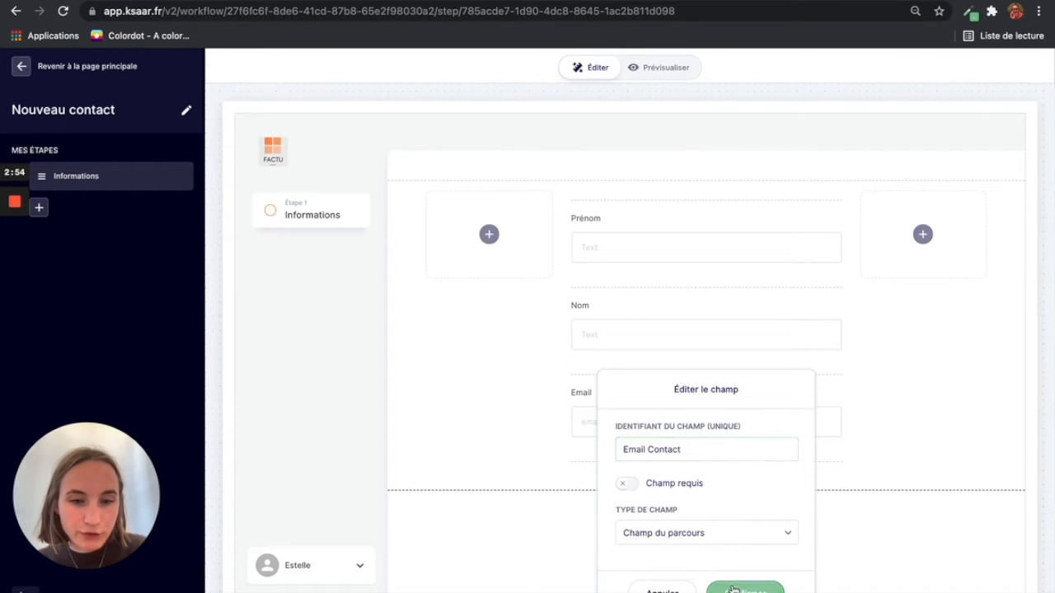
pyautogui.click(732, 590)
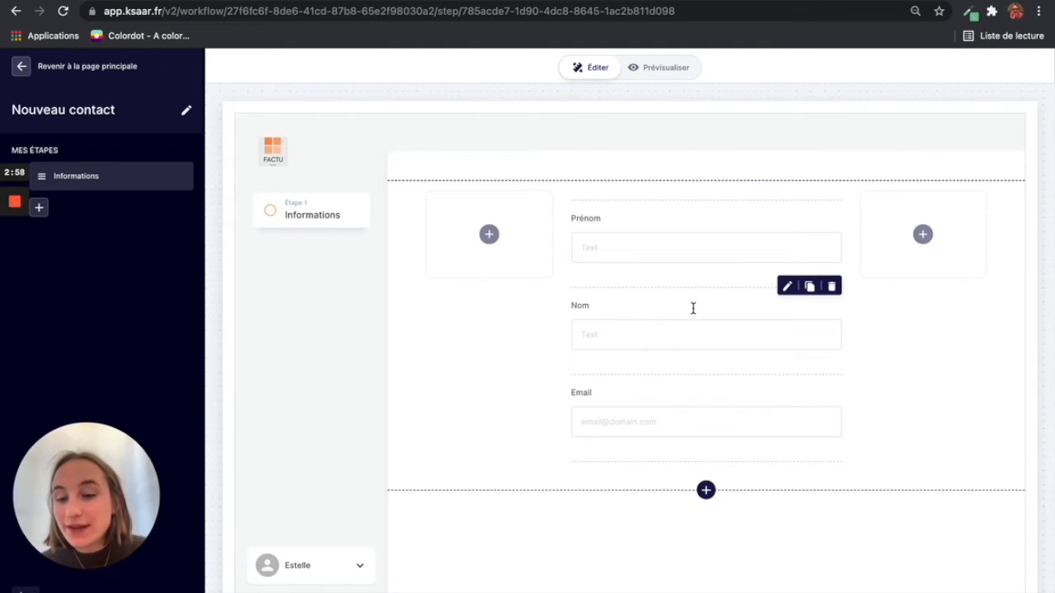
# Step: Add a single-choice (QCU) field labelled 'Type de contact' above Prénom
pyautogui.click(706, 202)
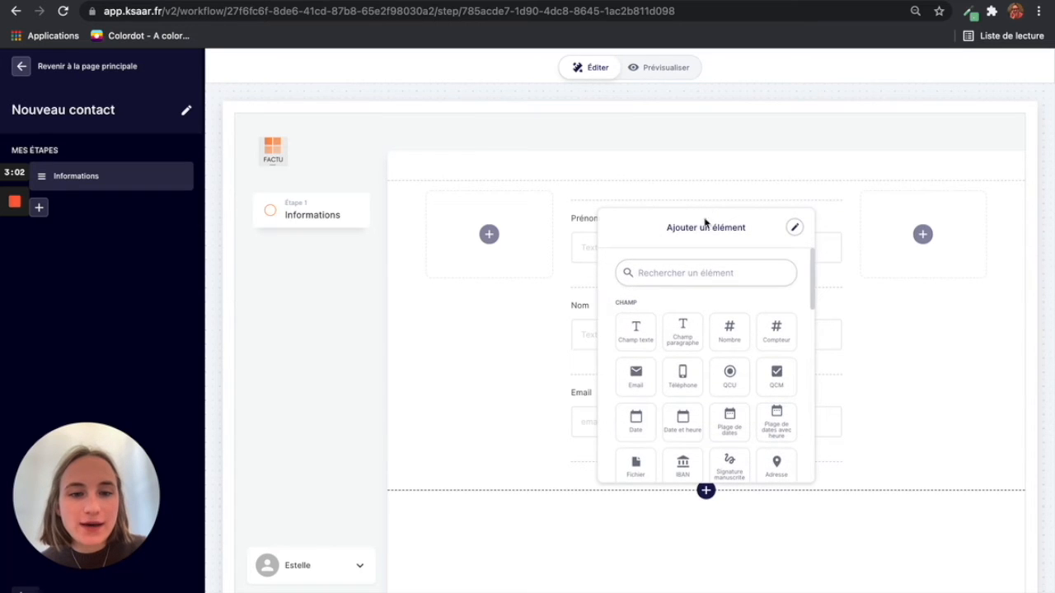
pyautogui.click(733, 368)
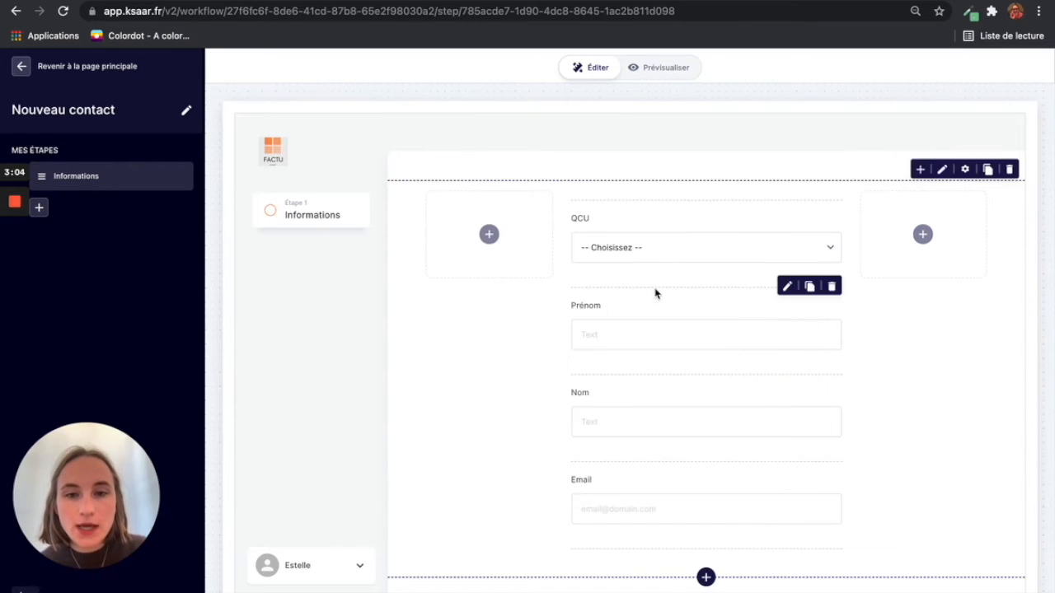
pyautogui.click(599, 222)
pyautogui.moveTo(595, 221); pyautogui.dragTo(558, 222)
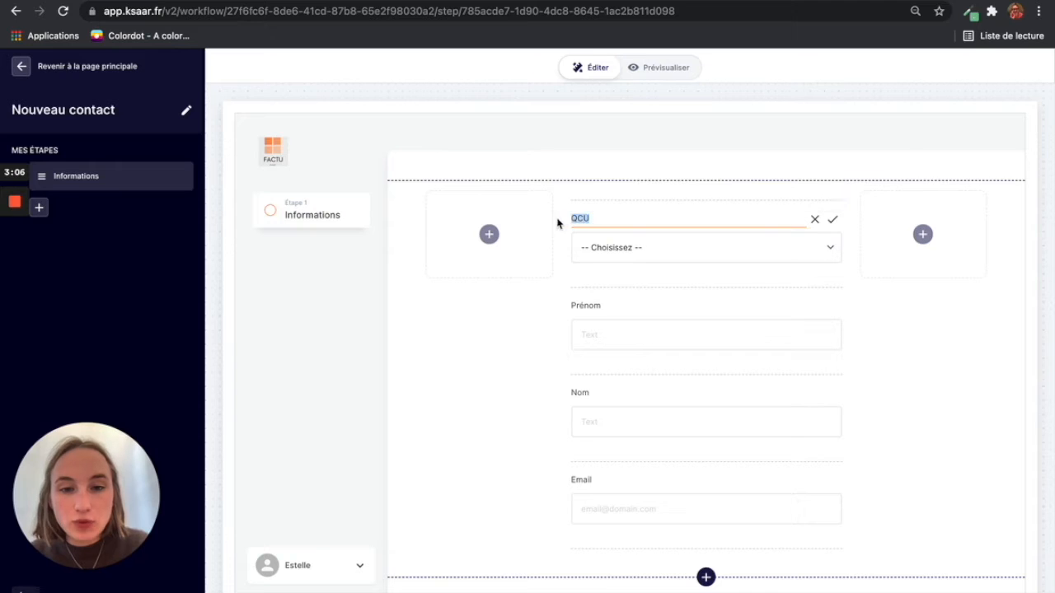
pyautogui.write('Type de contact')
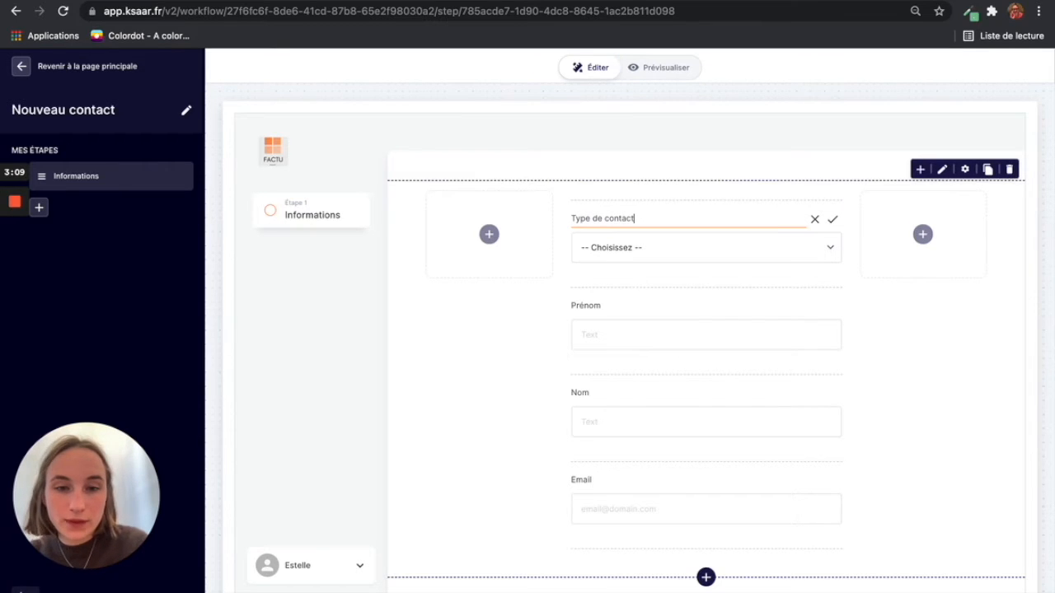
pyautogui.click(469, 360)
# Step: Set the Type de contact choices to Client and Fournisseur
pyautogui.click(725, 255)
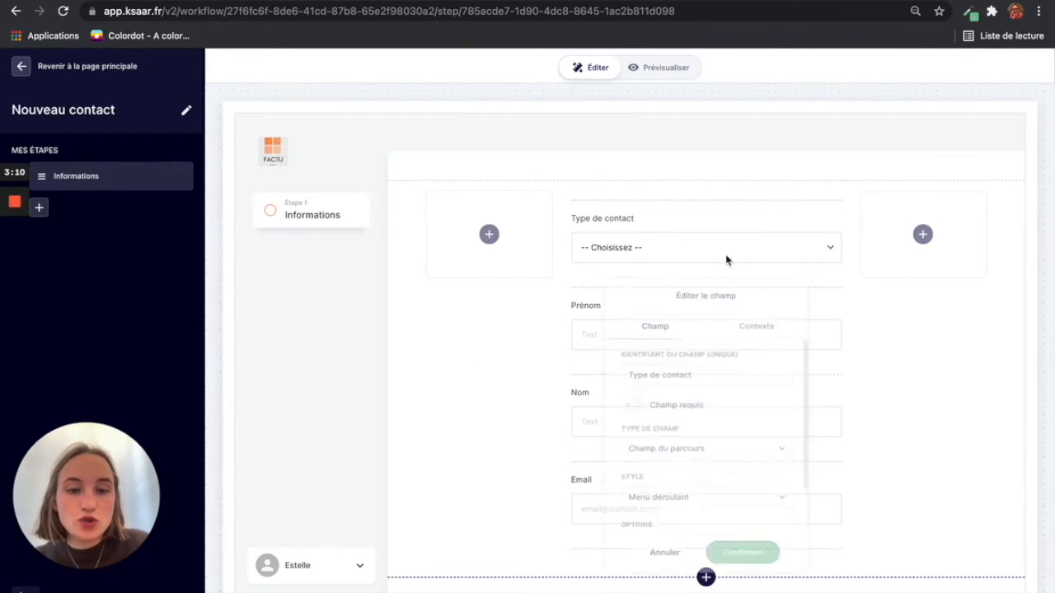
pyautogui.scroll(-2, 668, 396)
pyautogui.click(659, 509)
pyautogui.moveTo(656, 512); pyautogui.dragTo(619, 512)
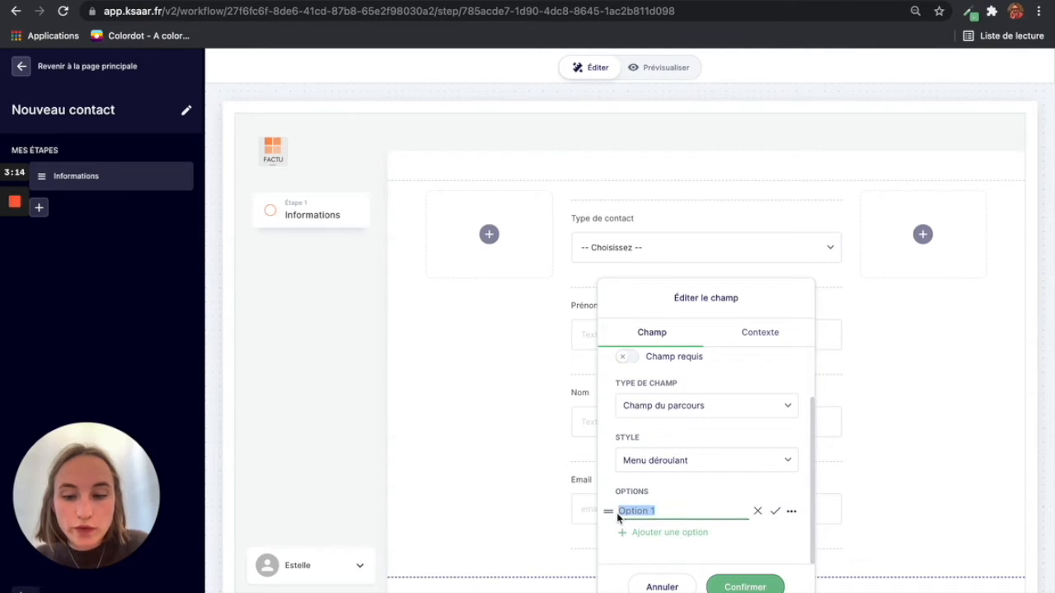
pyautogui.write('CLien')
pyautogui.press('BackSpace')
pyautogui.press('BackSpace')
pyautogui.press('BackSpace')
pyautogui.press('BackSpace')
pyautogui.write('lient')
pyautogui.click(774, 510)
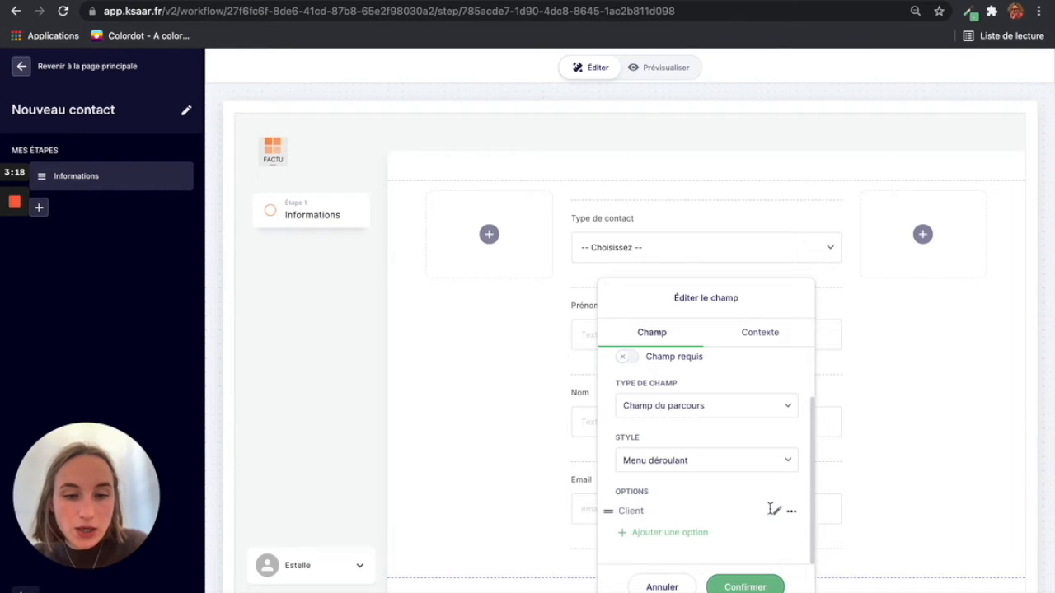
pyautogui.click(700, 534)
pyautogui.click(662, 528)
pyautogui.write('Fou')
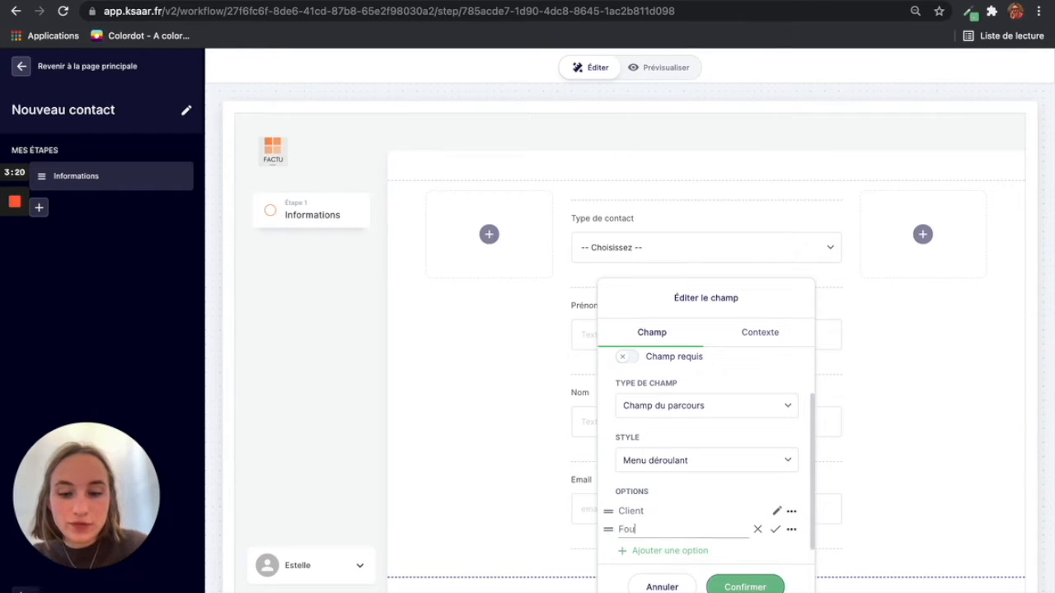
pyautogui.write('rnisseur')
pyautogui.click(774, 529)
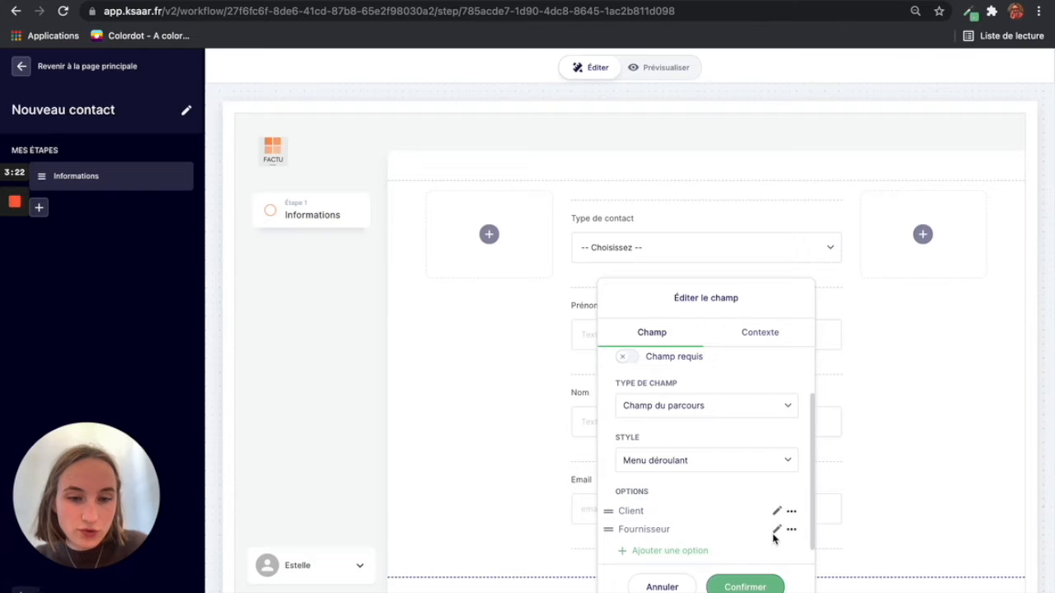
# Step: Display the Type de contact choices as buttons and apply the settings
pyautogui.click(639, 470)
pyautogui.click(659, 567)
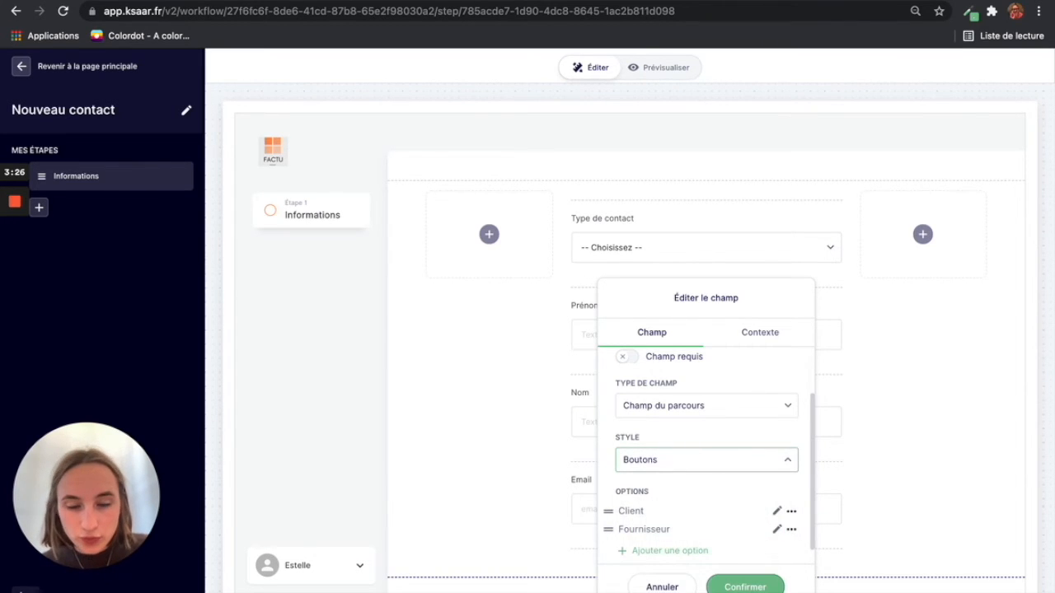
pyautogui.click(738, 587)
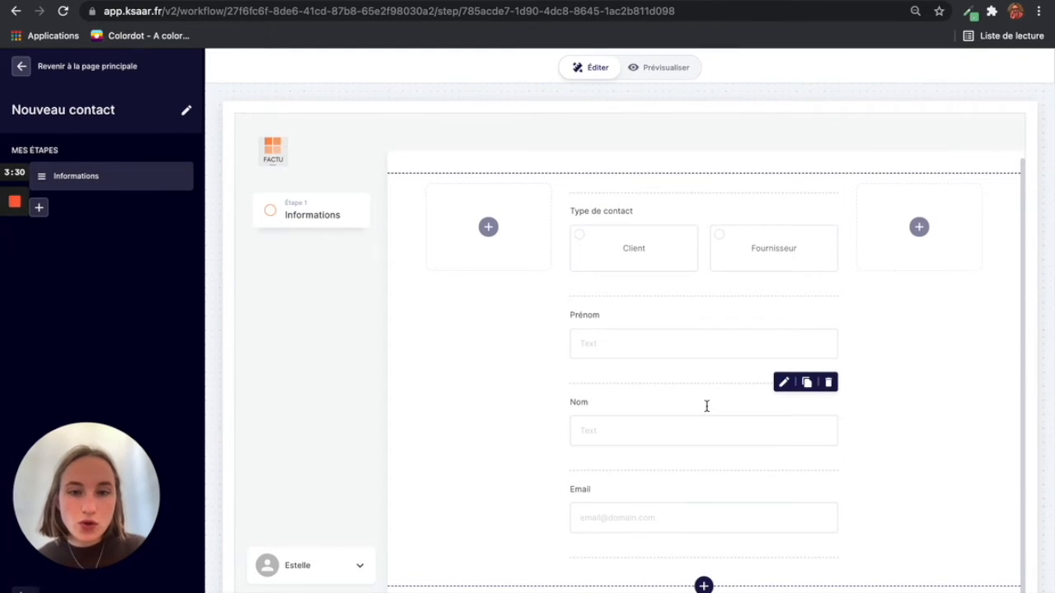
# Step: Insert a Bouton element, labelled Continuer, below the Email field
pyautogui.scroll(1, 706, 405)
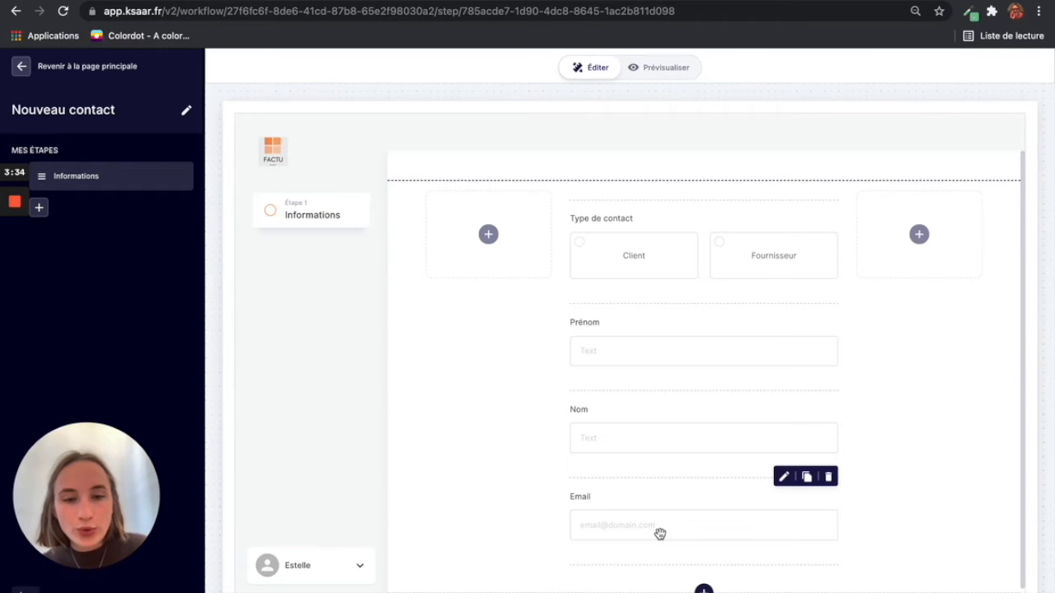
pyautogui.click(705, 567)
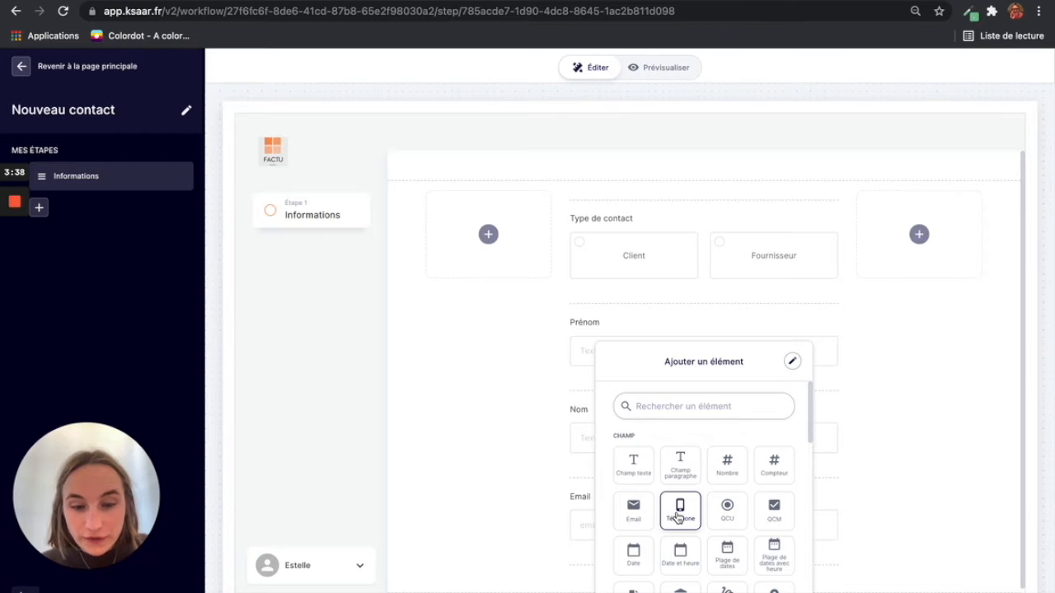
pyautogui.click(888, 445)
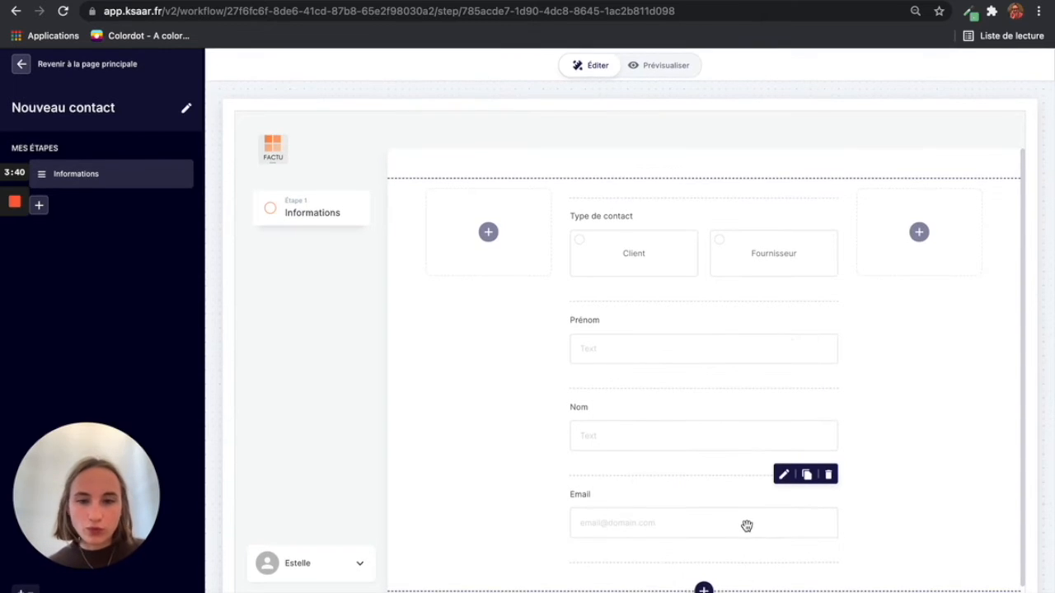
pyautogui.scroll(1, 747, 526)
pyautogui.scroll(-1, 740, 524)
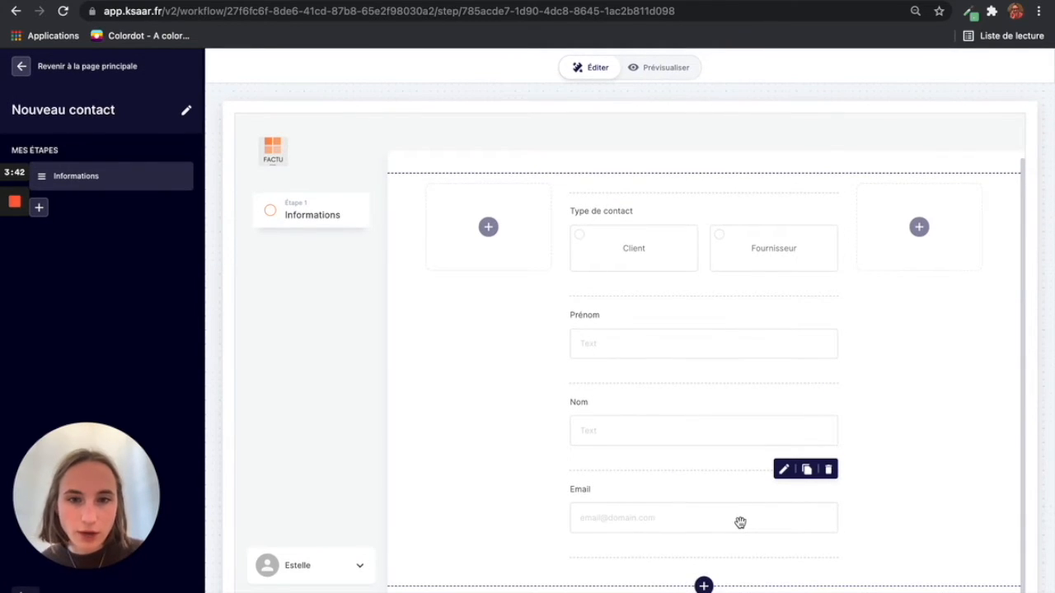
pyautogui.scroll(1, 740, 522)
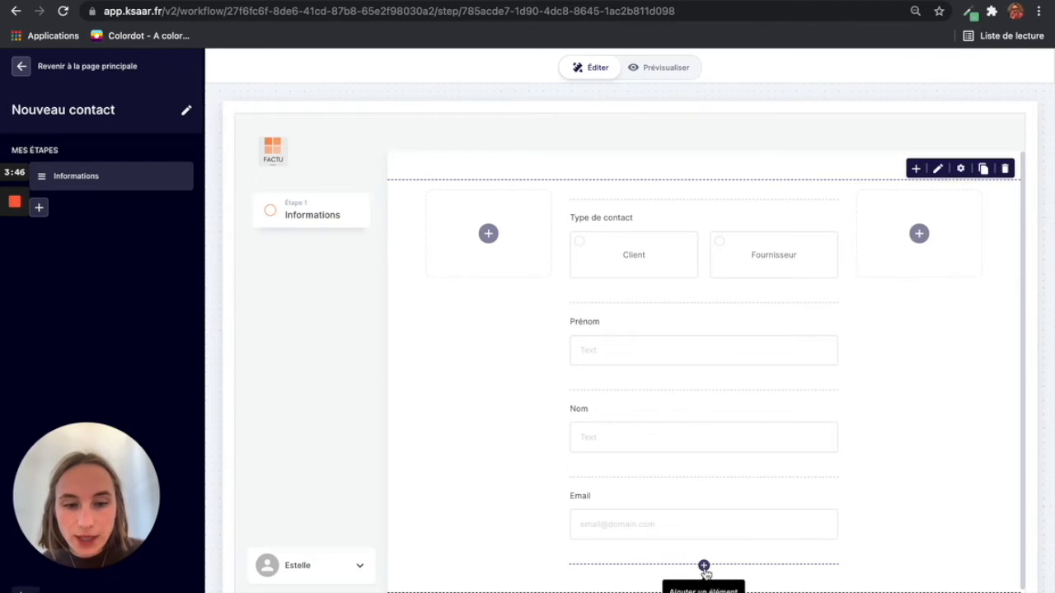
pyautogui.click(703, 567)
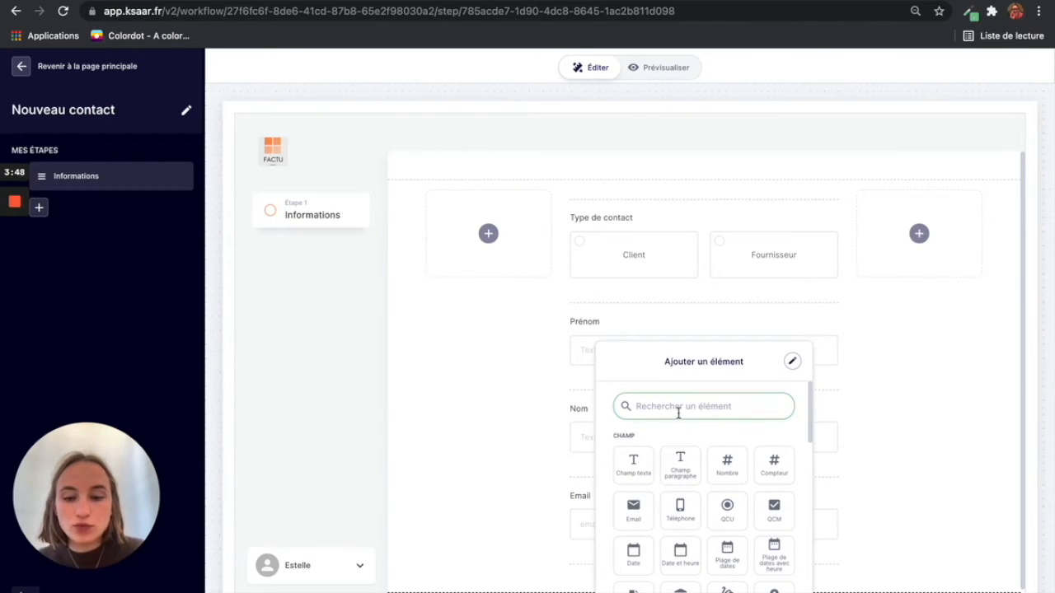
pyautogui.write('bou')
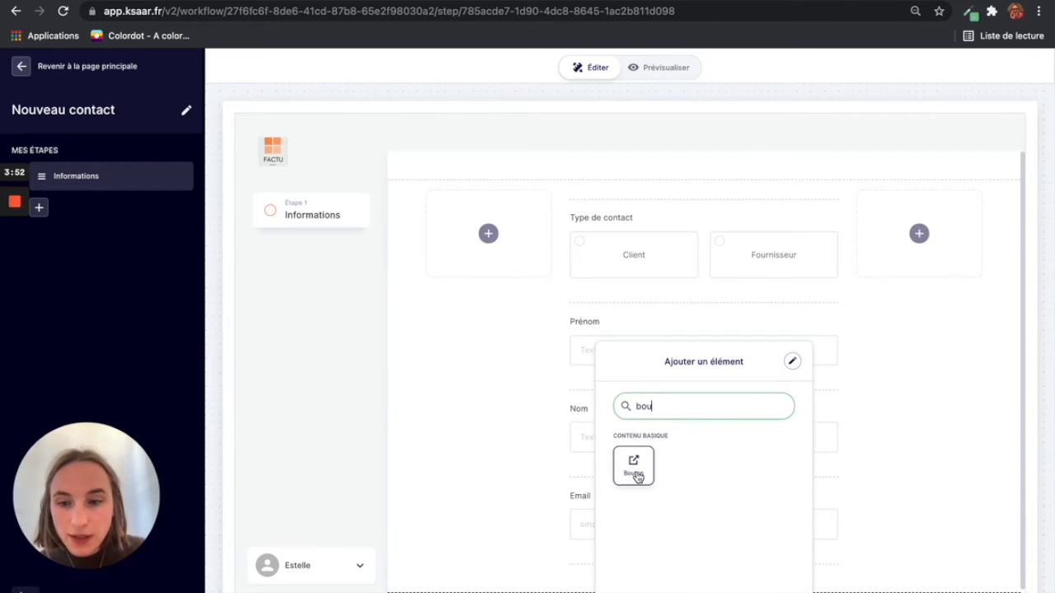
pyautogui.moveTo(652, 407); pyautogui.dragTo(638, 410)
pyautogui.write('conti')
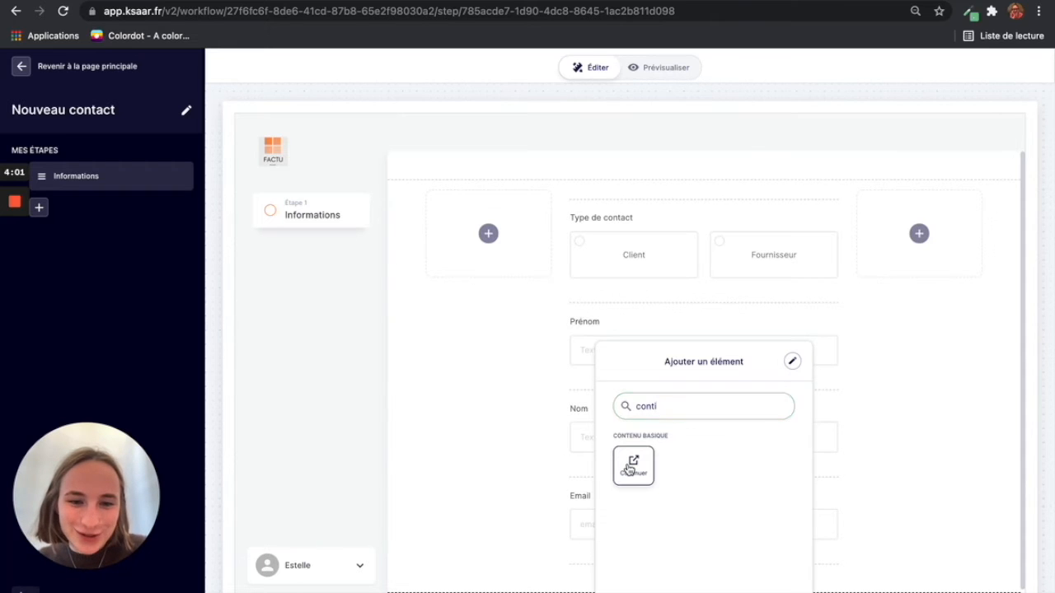
pyautogui.click(630, 469)
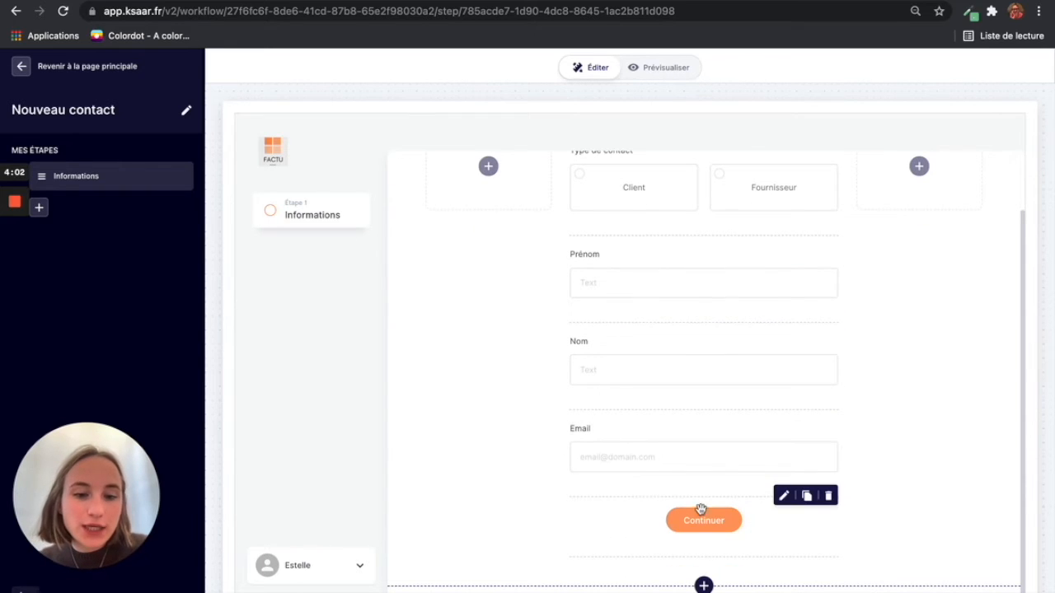
# Step: Change the button's label from Continuer to 'Créer ce contact'
pyautogui.click(703, 518)
pyautogui.moveTo(659, 394); pyautogui.dragTo(610, 393)
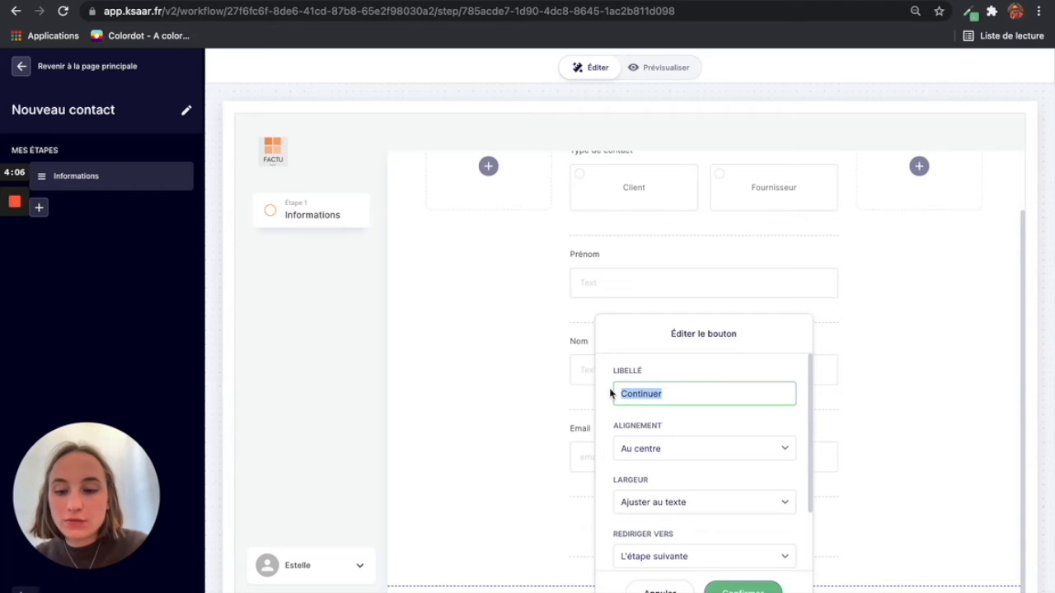
pyautogui.write('Cr')
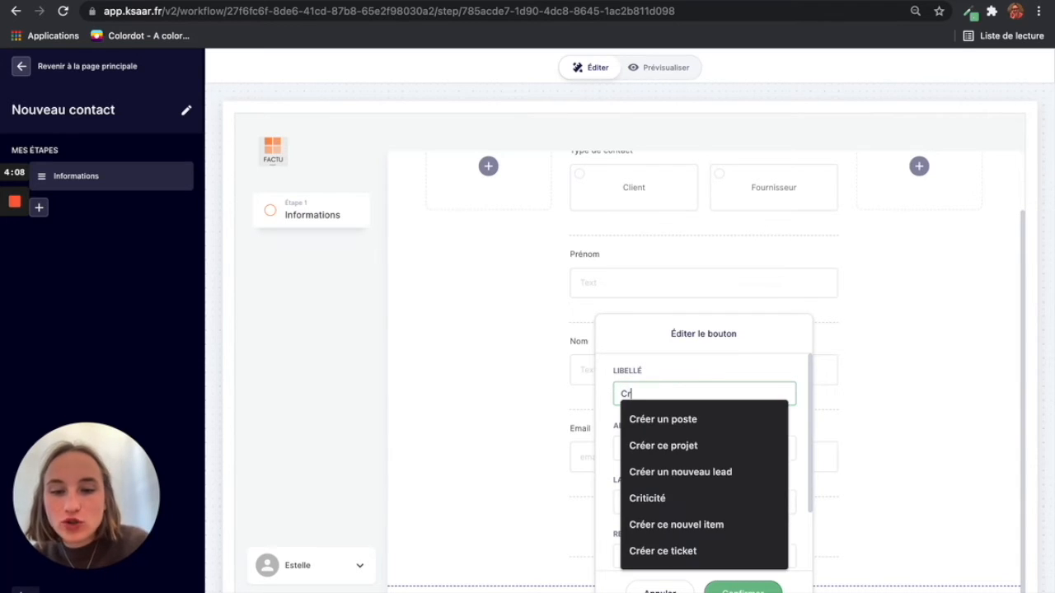
pyautogui.write('ée')
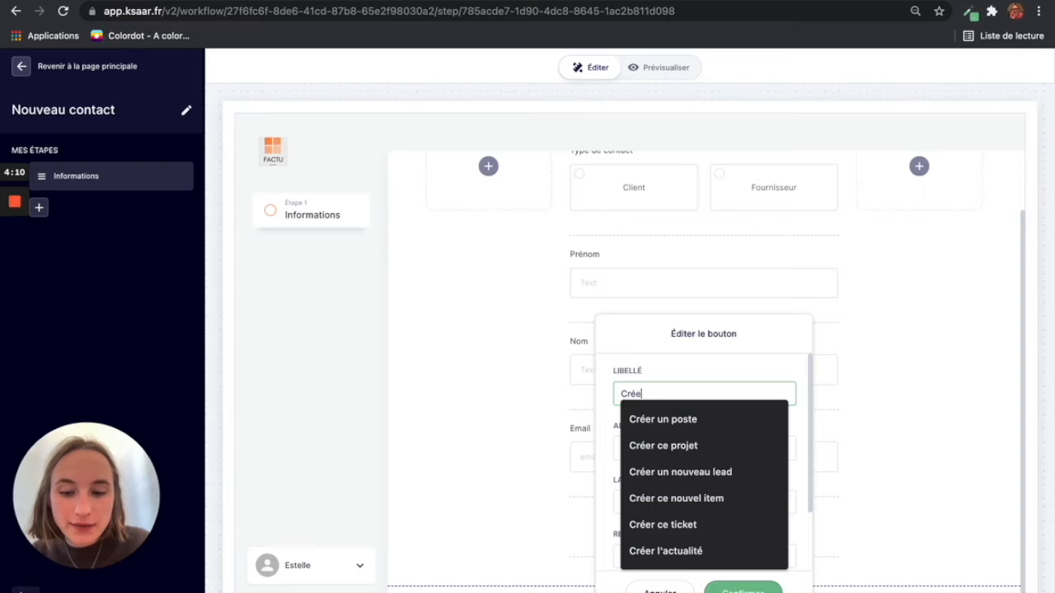
pyautogui.write('r ce contact')
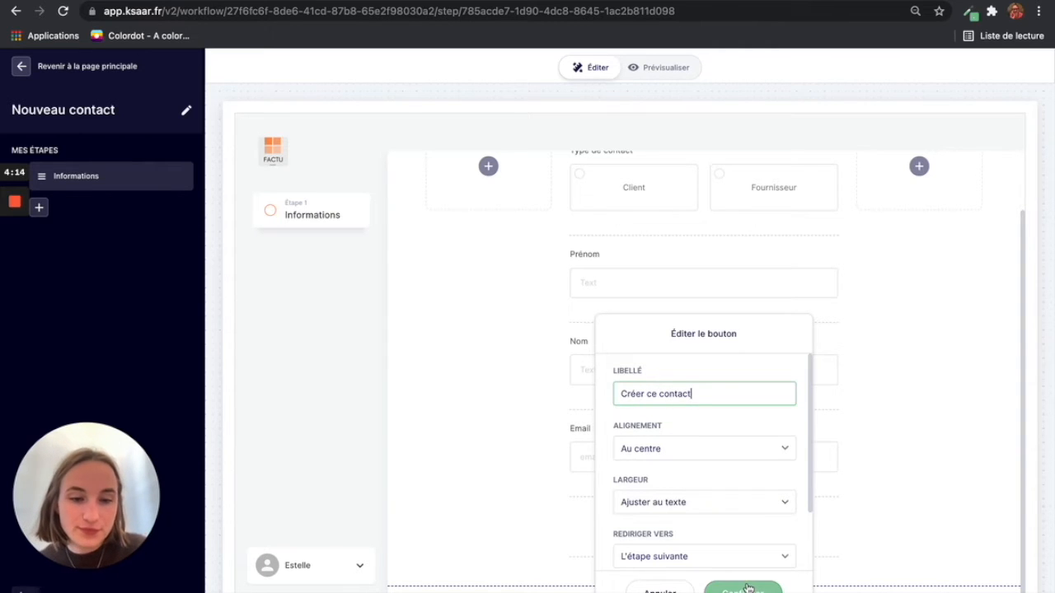
pyautogui.click(748, 585)
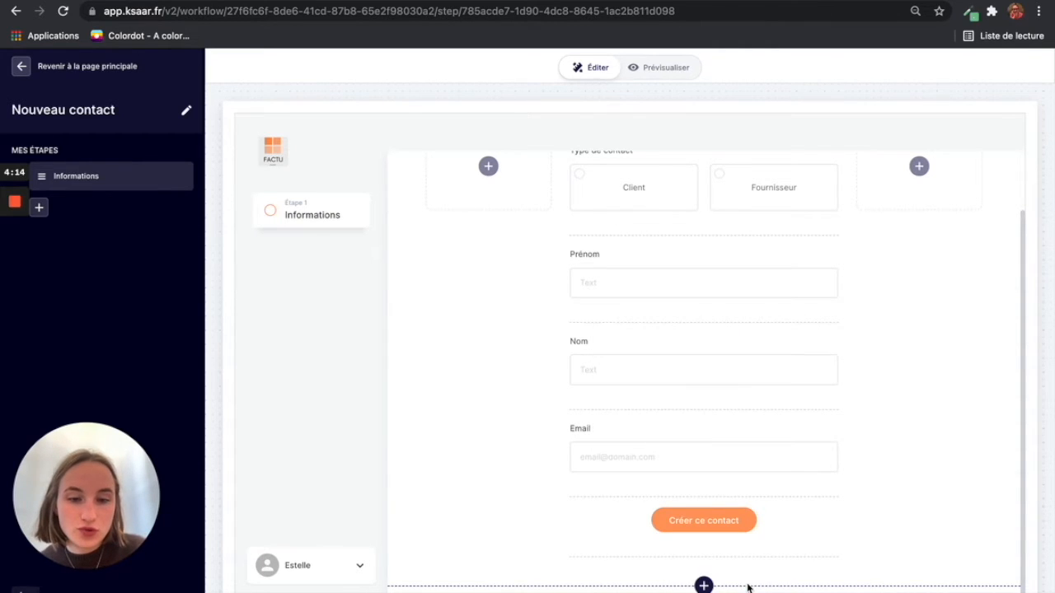
pyautogui.scroll(2, 635, 381)
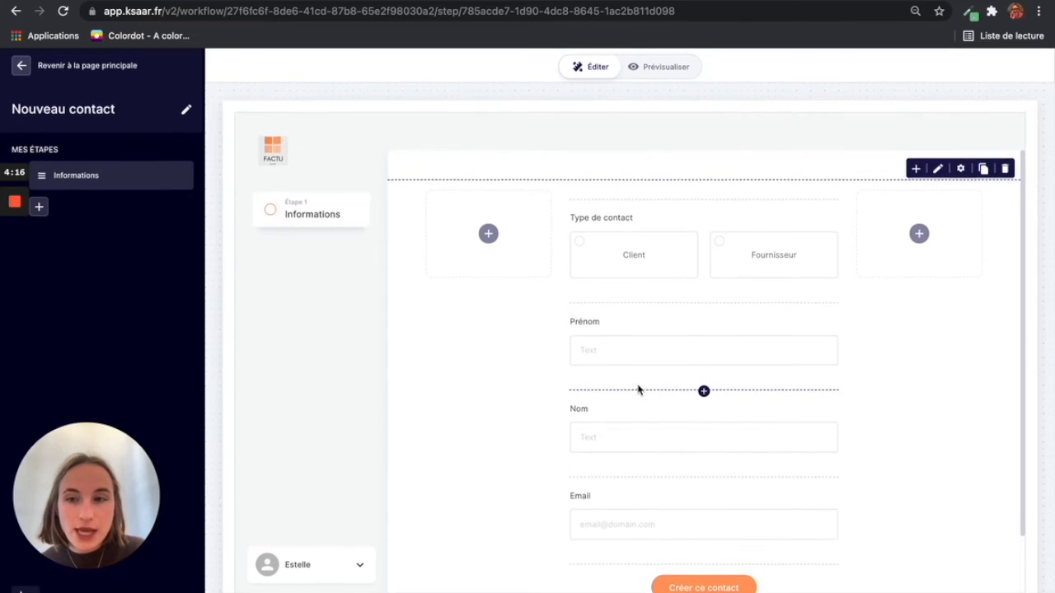
# Step: Add a Redirection action step after Informations
pyautogui.click(39, 207)
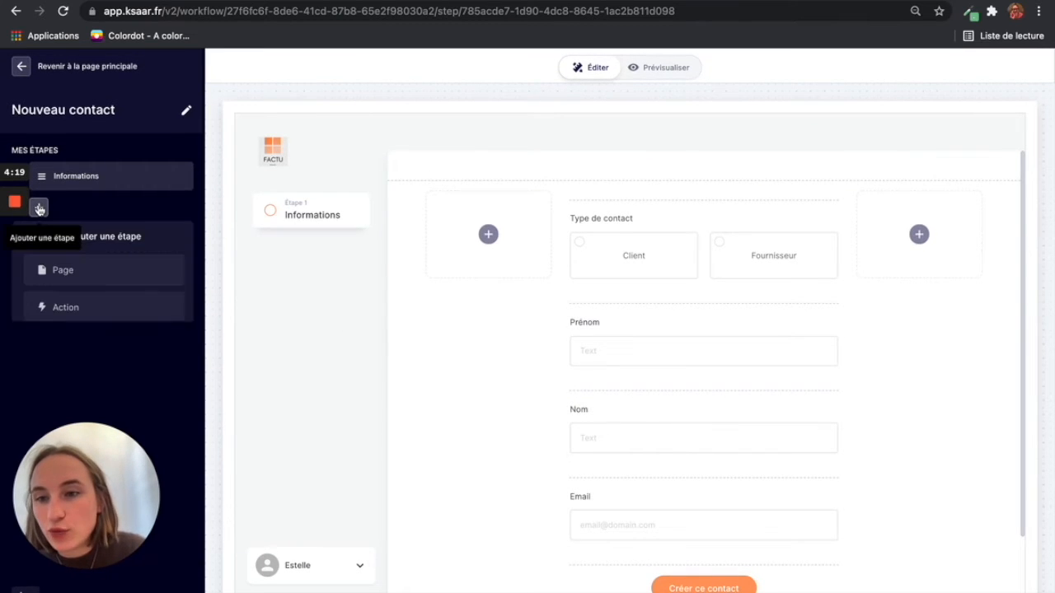
pyautogui.click(64, 298)
pyautogui.click(66, 321)
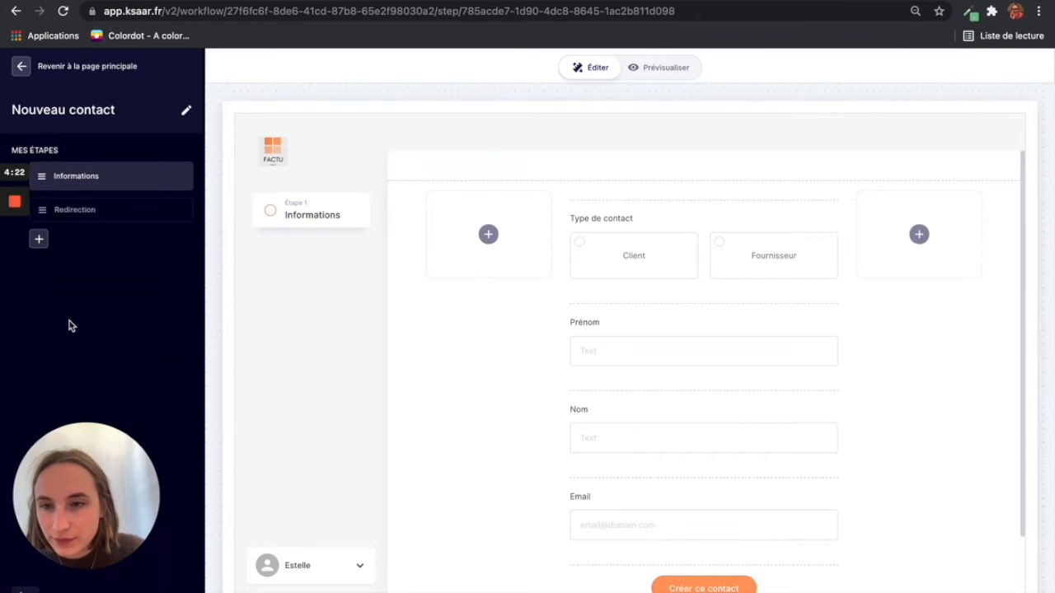
# Step: Set the redirection to Espace personnel, targeting Page 1 - Page principale
pyautogui.click(83, 211)
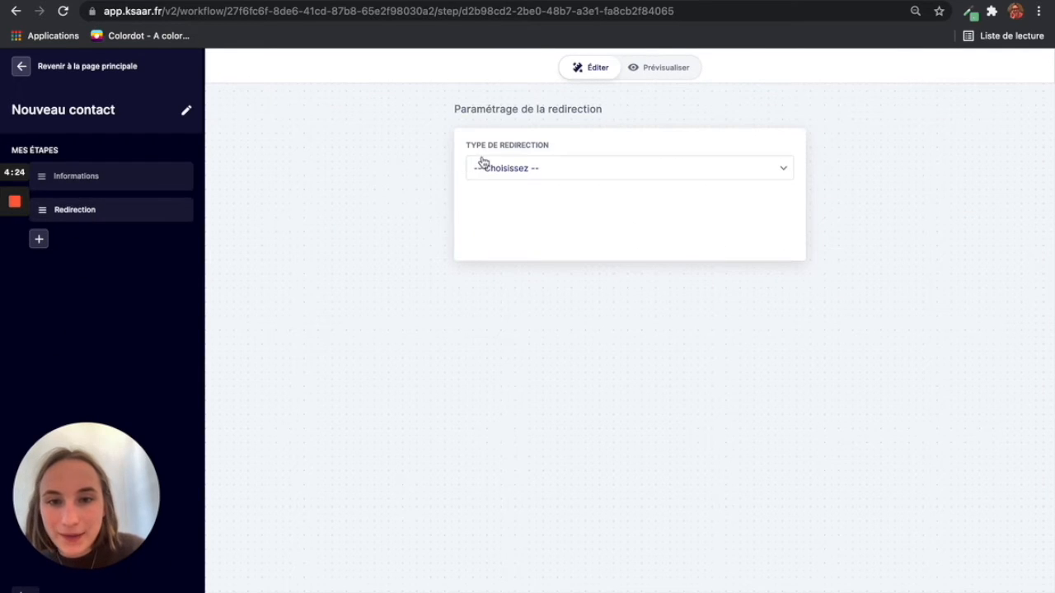
pyautogui.click(482, 163)
pyautogui.click(519, 241)
pyautogui.click(521, 230)
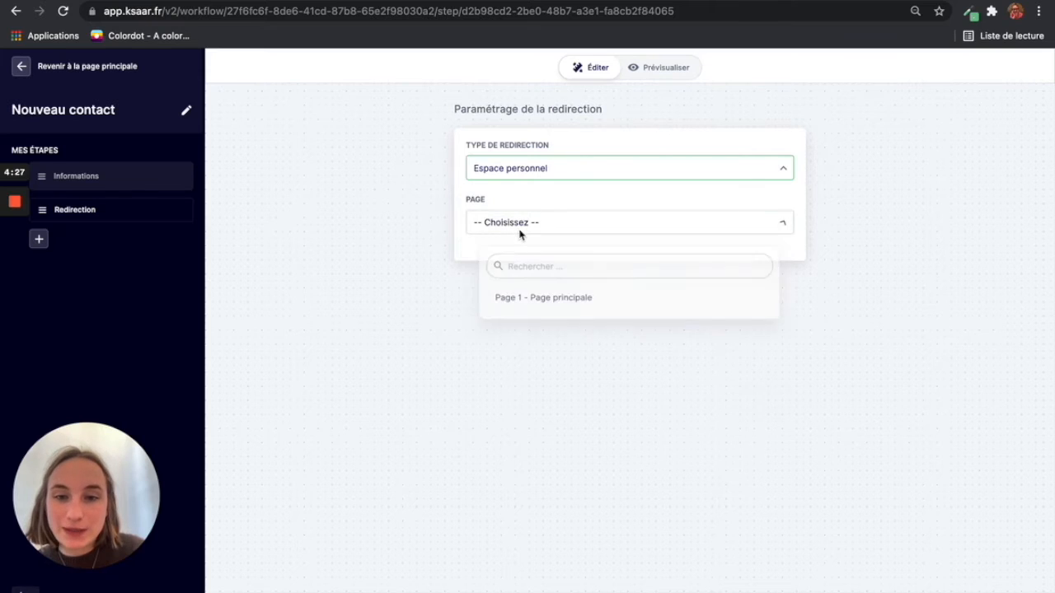
pyautogui.click(527, 301)
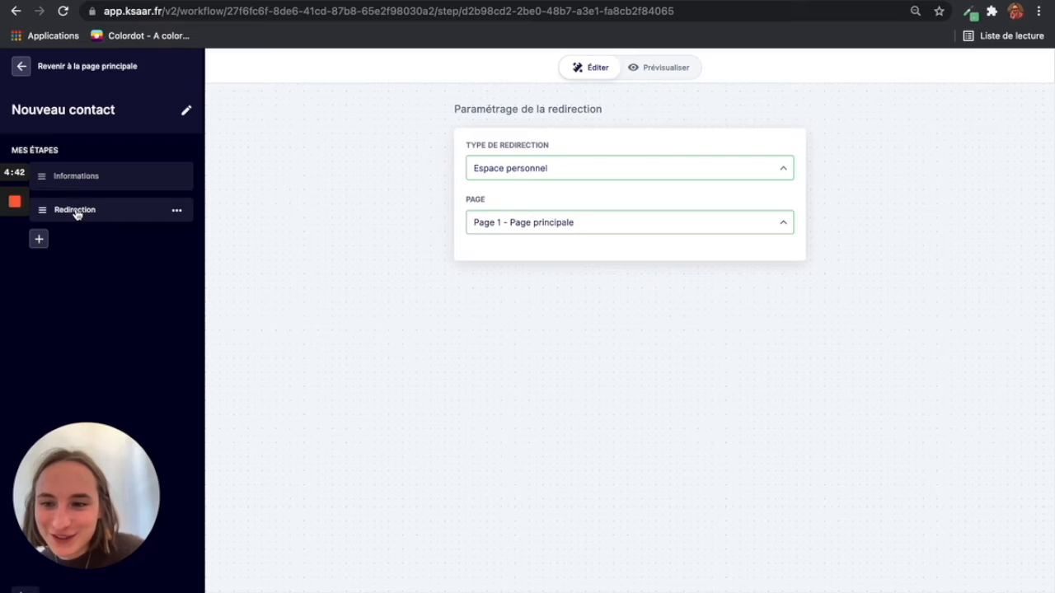
# Step: Leave the Nouveau contact journey editor and go to the Factu app's empty Données page
pyautogui.click(77, 178)
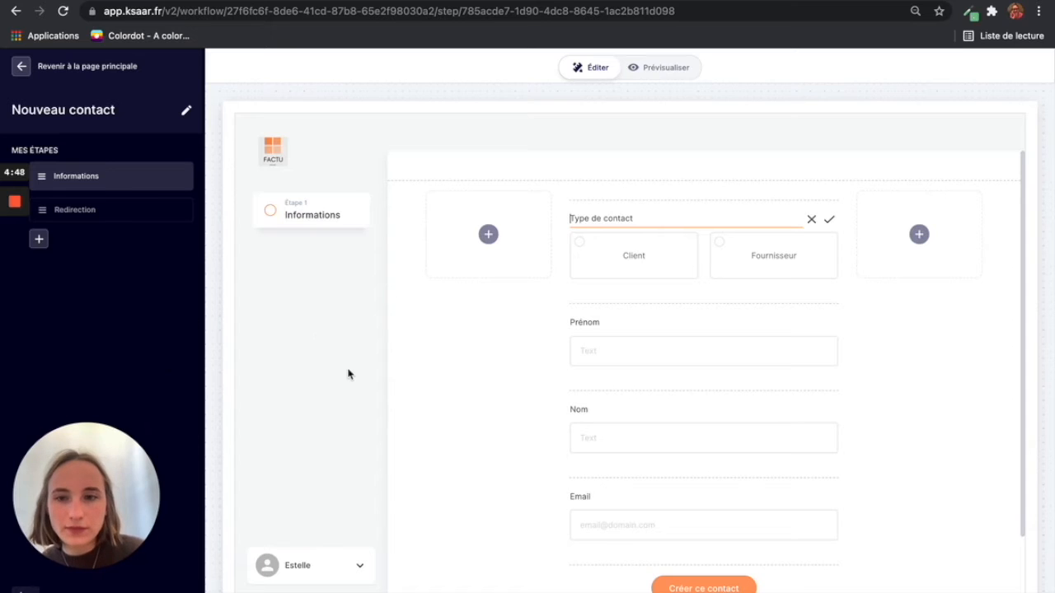
pyautogui.click(23, 67)
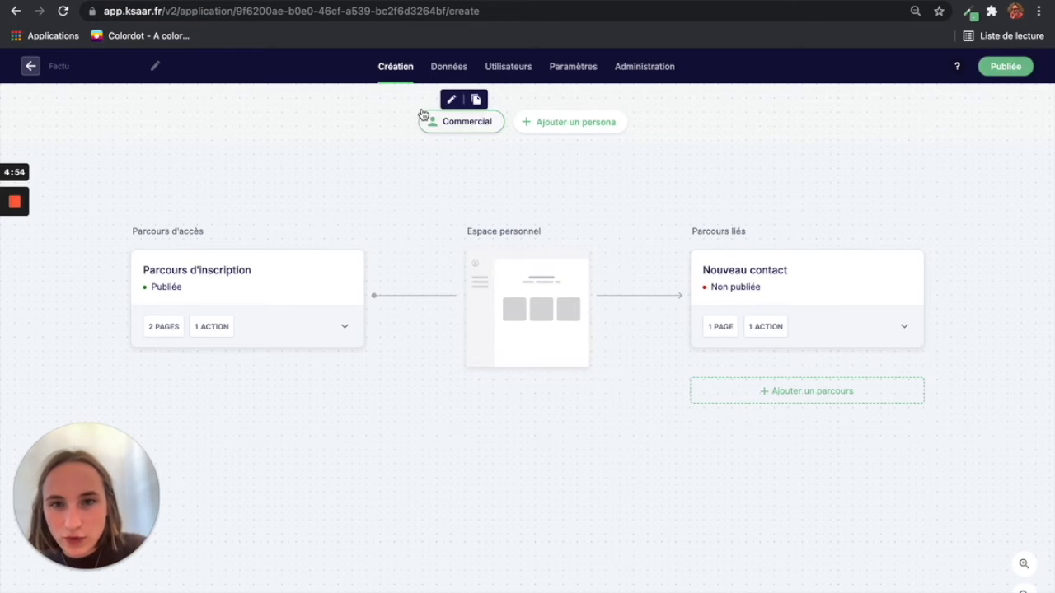
pyautogui.click(464, 67)
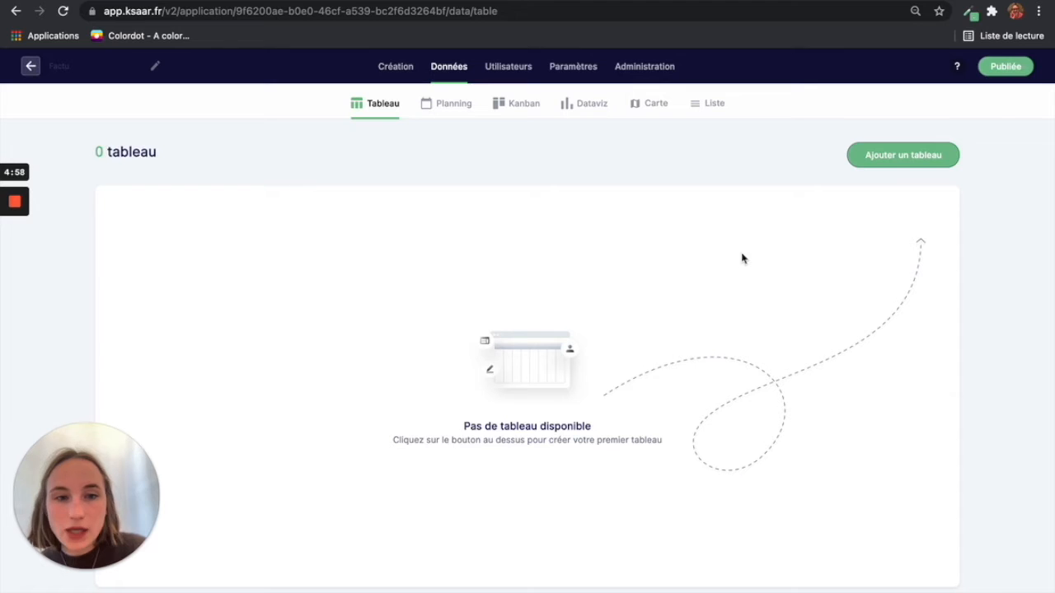
# Step: Create Tableau 1 sourced from Nouveau contact, with data from Tous les parcours
pyautogui.click(921, 164)
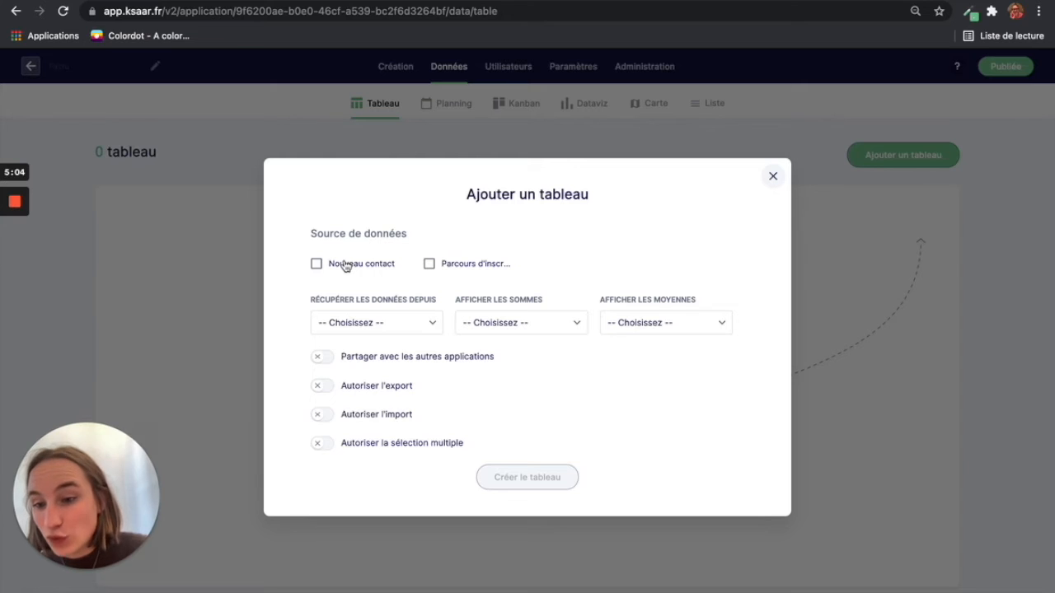
pyautogui.click(391, 328)
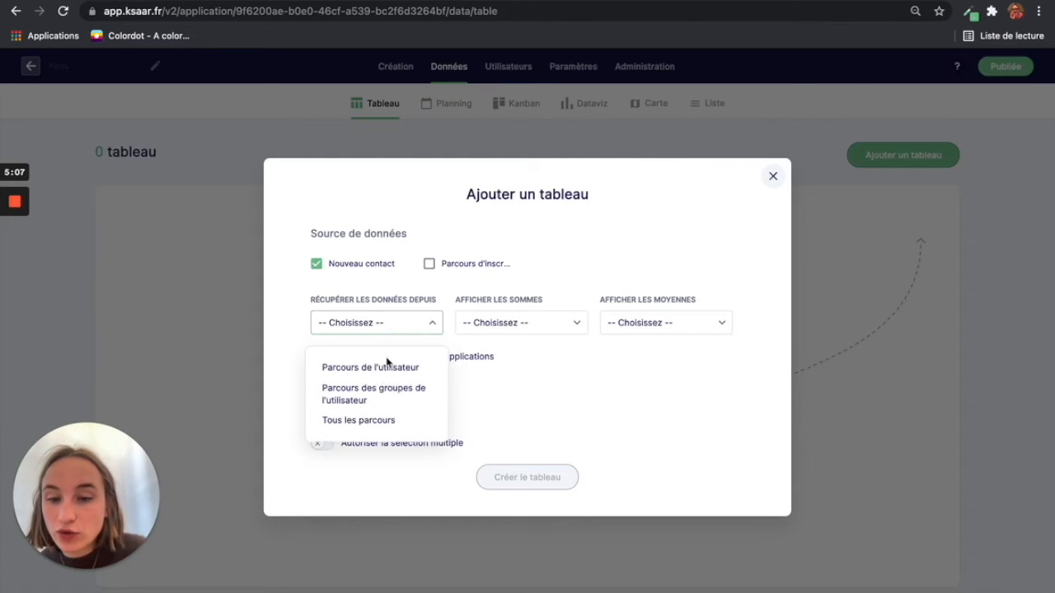
pyautogui.click(379, 421)
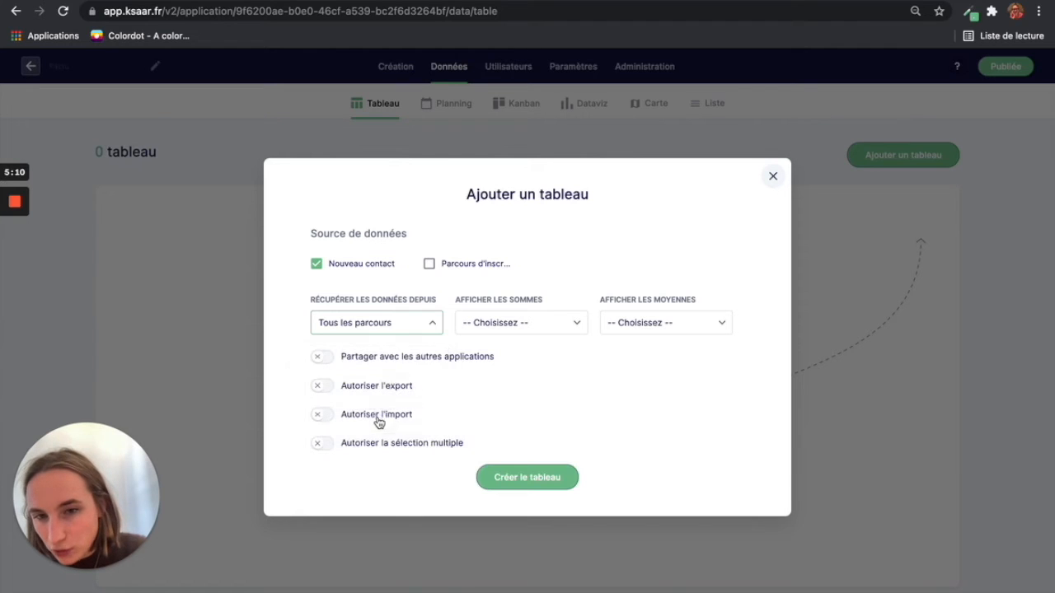
pyautogui.click(516, 476)
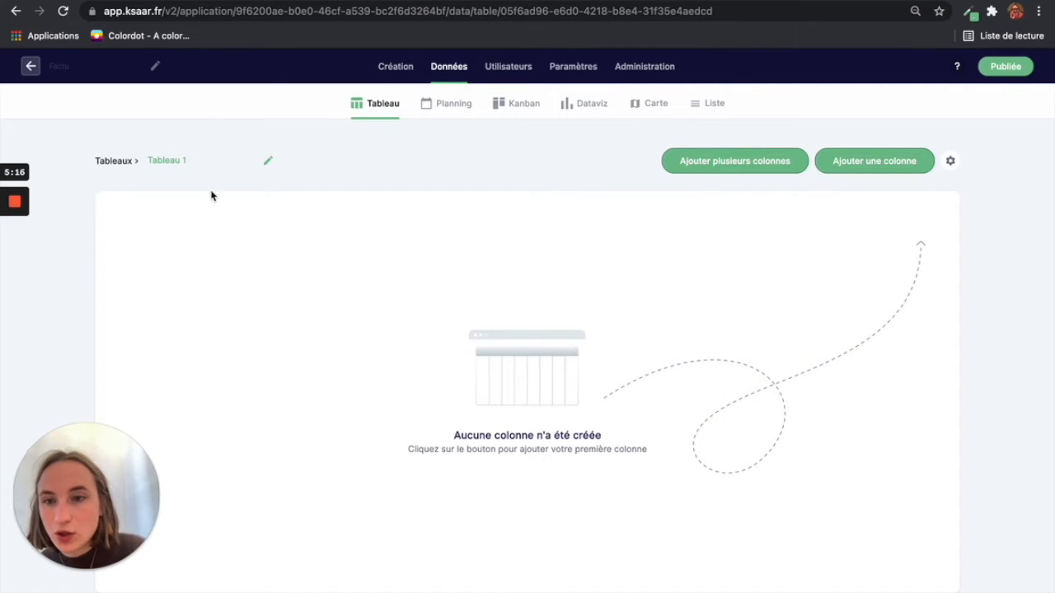
# Step: Rename the new table to Contacts
pyautogui.click(199, 157)
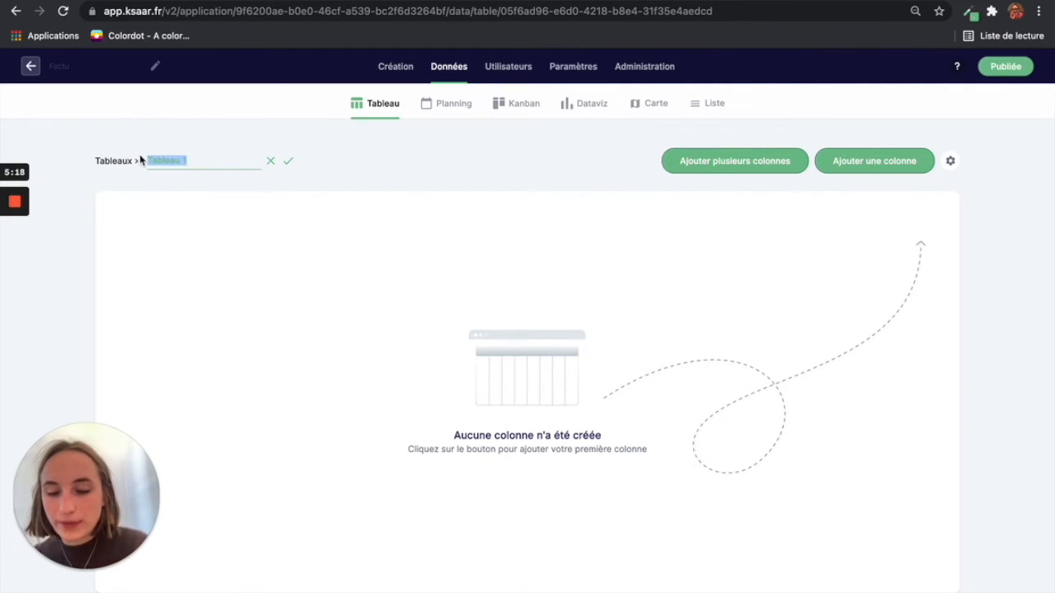
pyautogui.write('Contact')
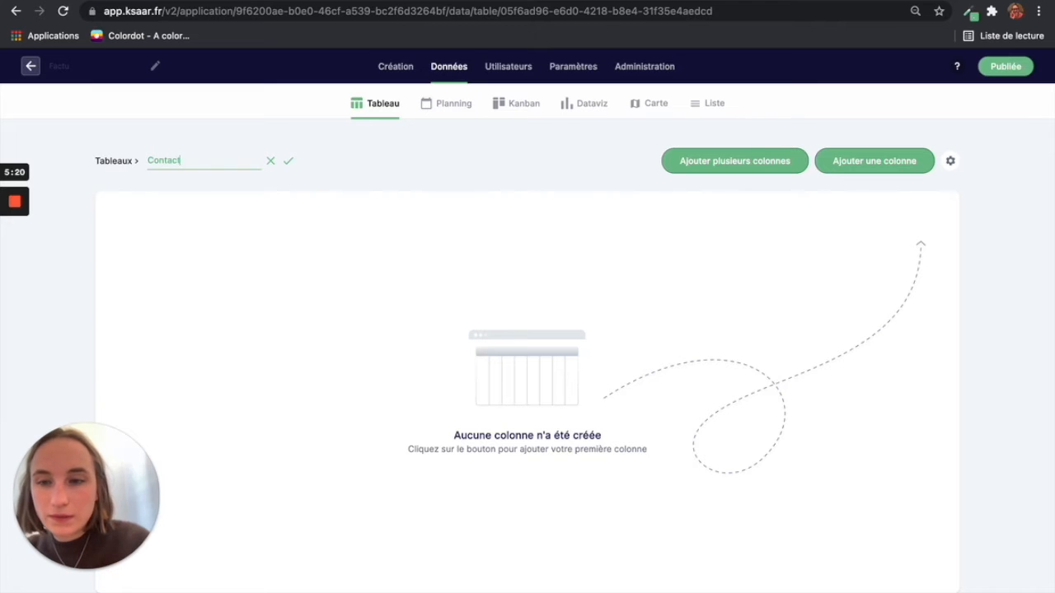
pyautogui.press('Return')
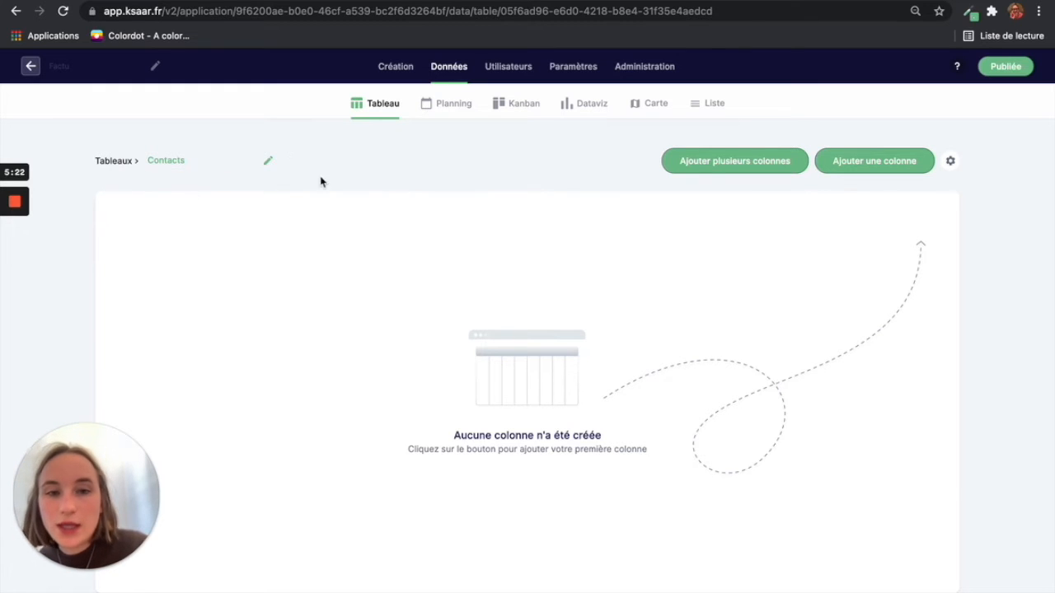
# Step: Add Prénom Contact, Nom Contact and Email Contact columns to the table
pyautogui.click(713, 162)
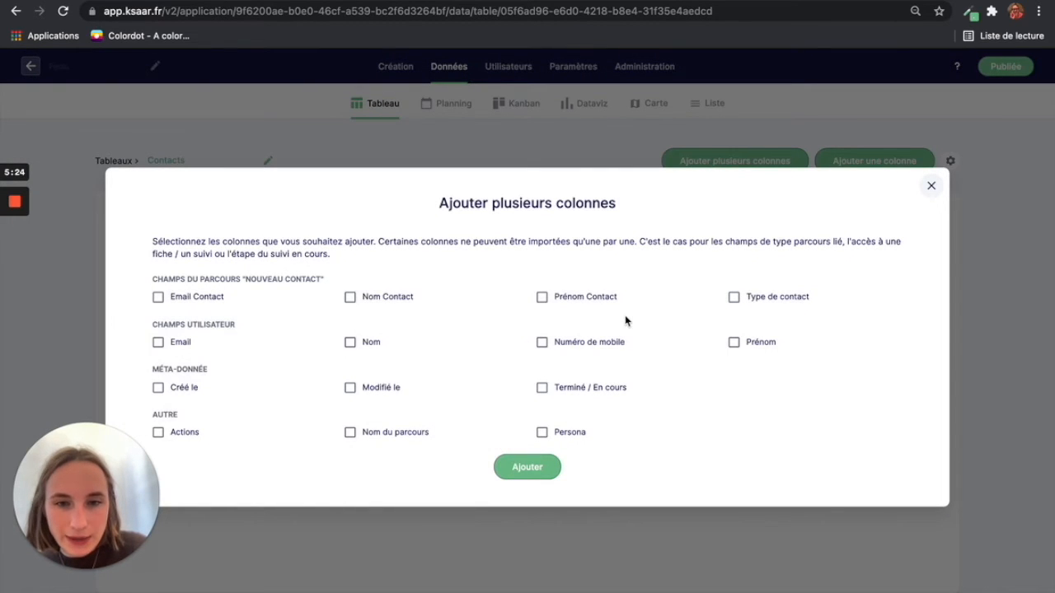
pyautogui.click(542, 298)
pyautogui.click(383, 298)
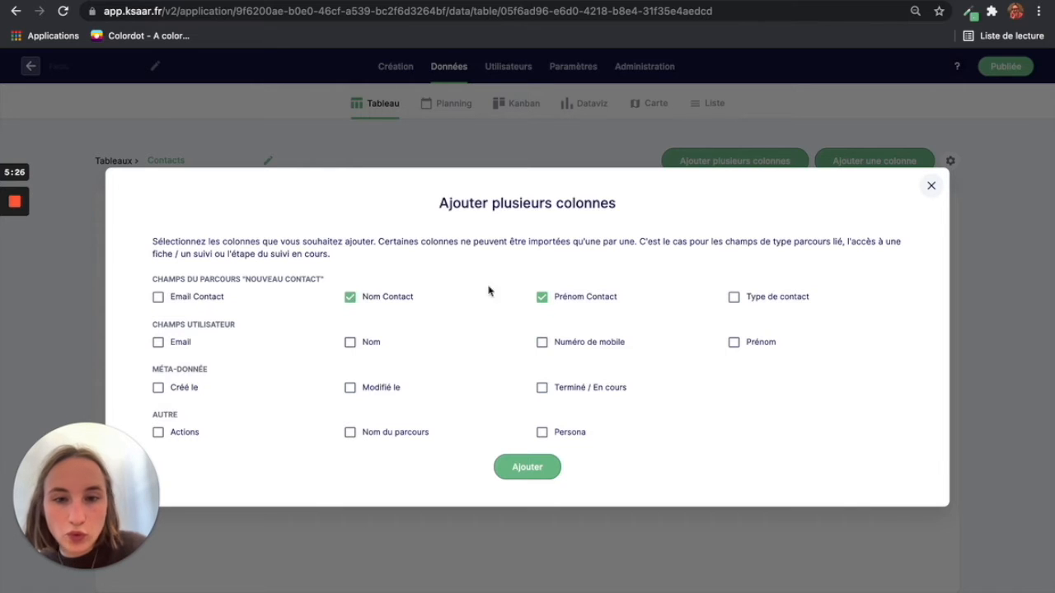
pyautogui.click(195, 302)
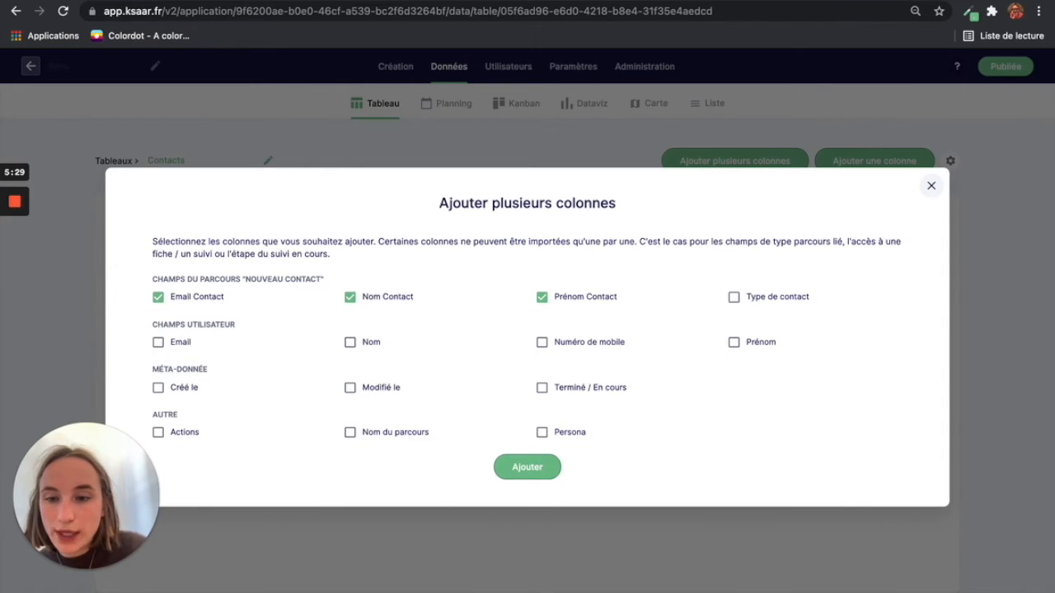
pyautogui.click(527, 467)
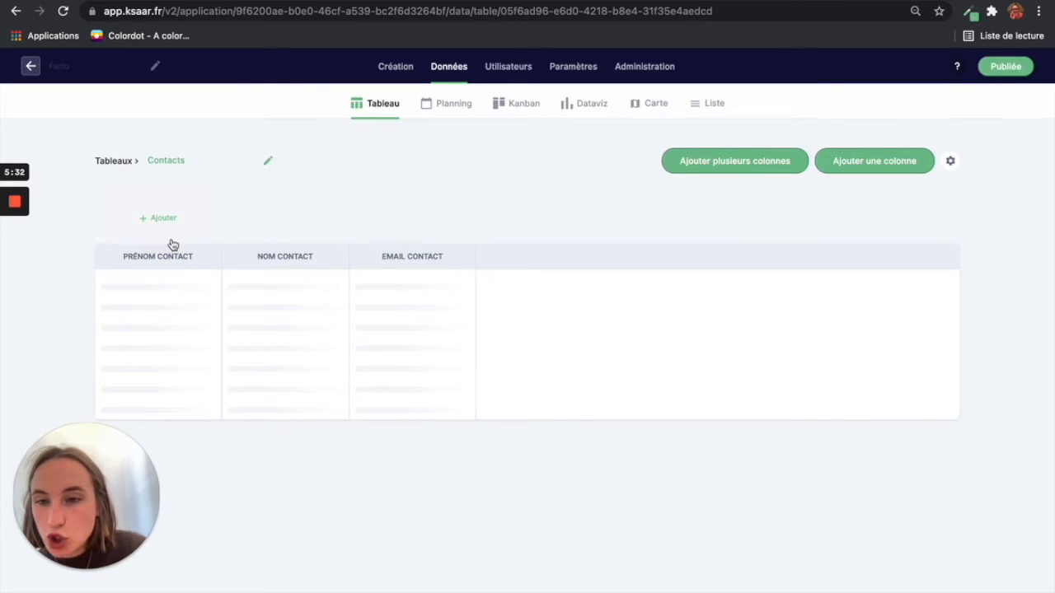
# Step: Relabel the Prénom Contact column as Prénom
pyautogui.click(210, 252)
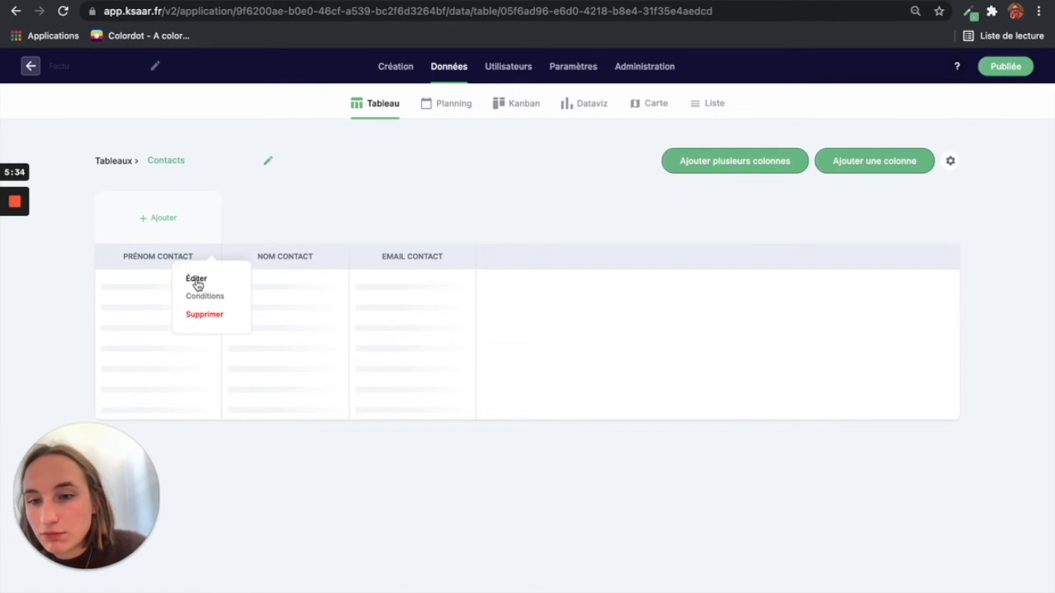
pyautogui.click(196, 279)
pyautogui.moveTo(517, 329); pyautogui.dragTo(477, 337)
pyautogui.press('BackSpace')
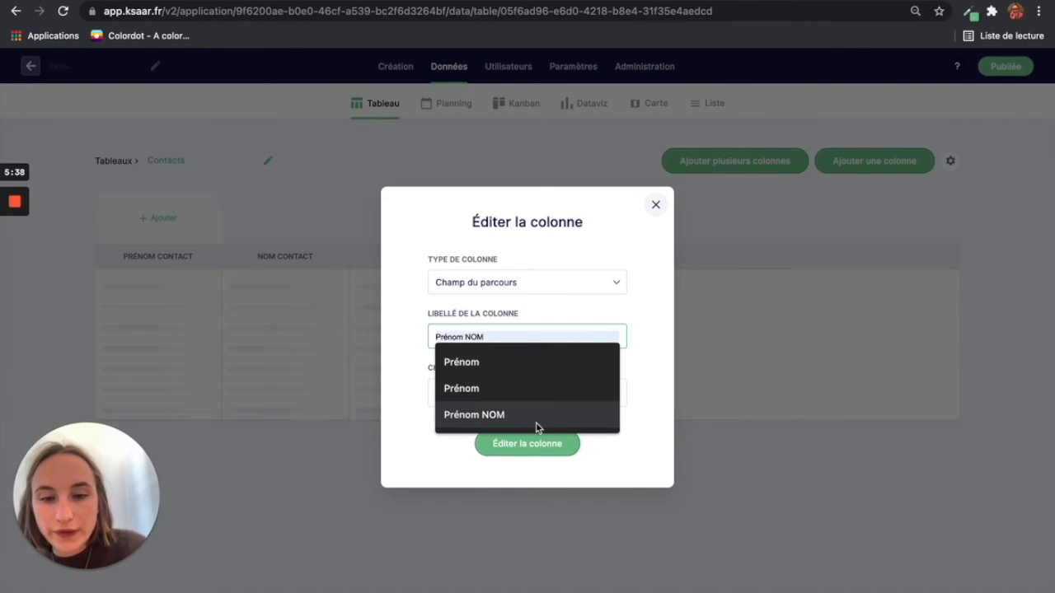
pyautogui.click(614, 473)
pyautogui.click(545, 451)
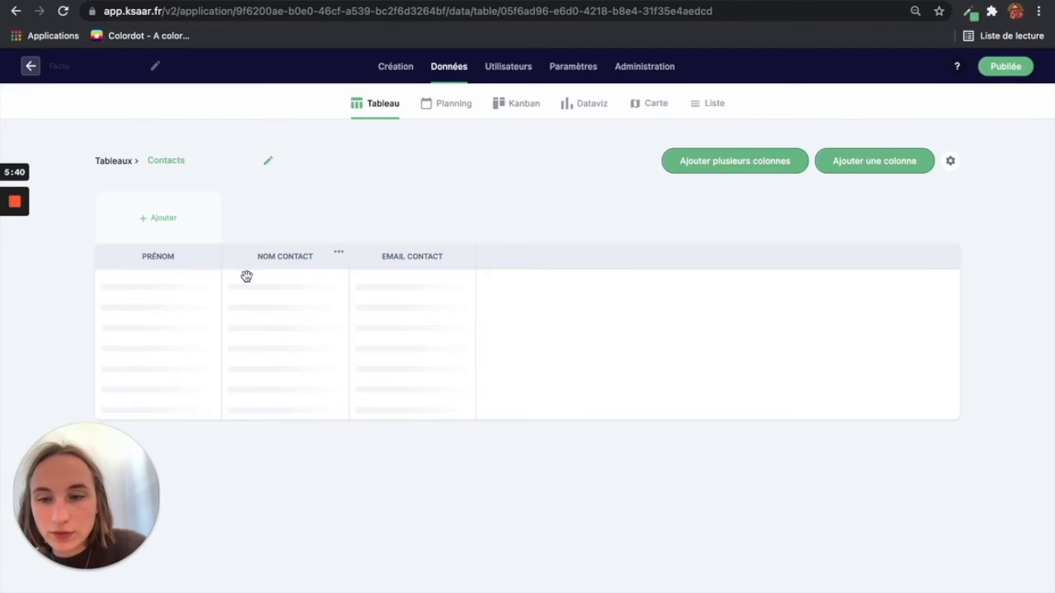
# Step: Relabel the Nom Contact column as Nom
pyautogui.click(341, 257)
pyautogui.click(325, 280)
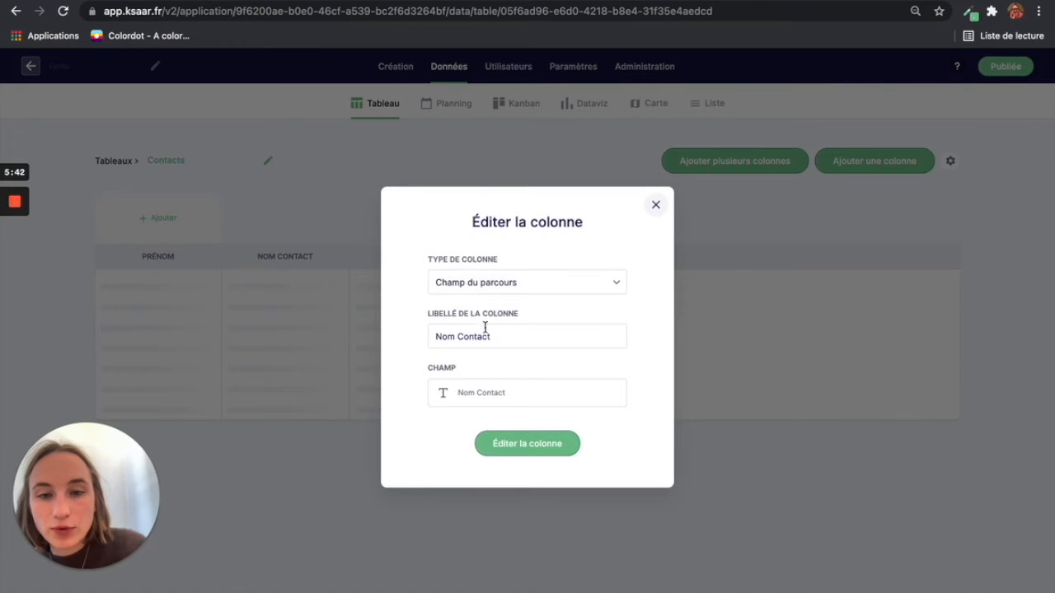
pyautogui.moveTo(503, 336); pyautogui.dragTo(467, 335)
pyautogui.press('BackSpace')
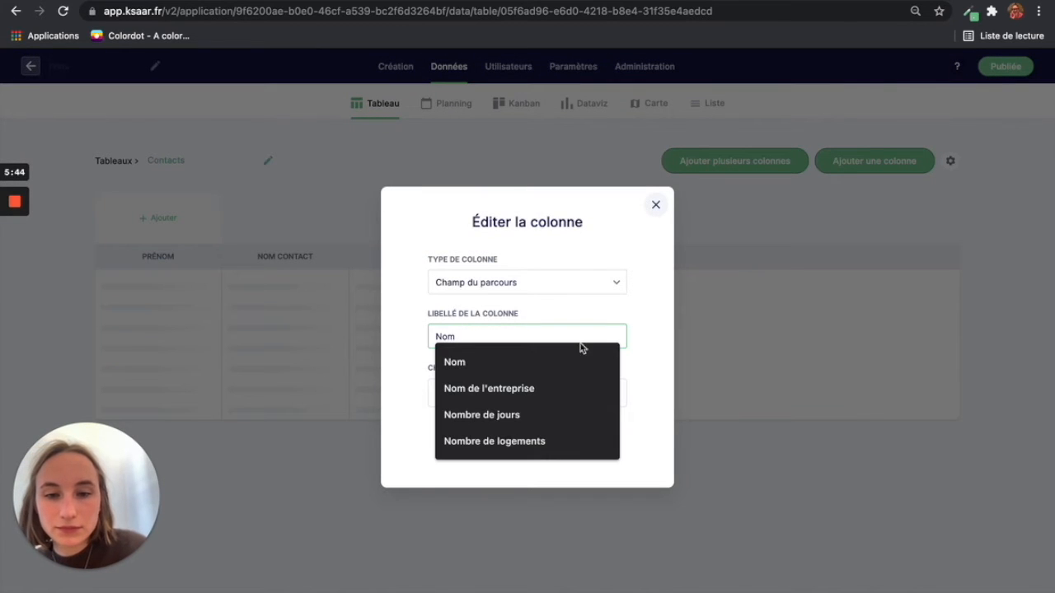
pyautogui.click(629, 354)
pyautogui.click(546, 442)
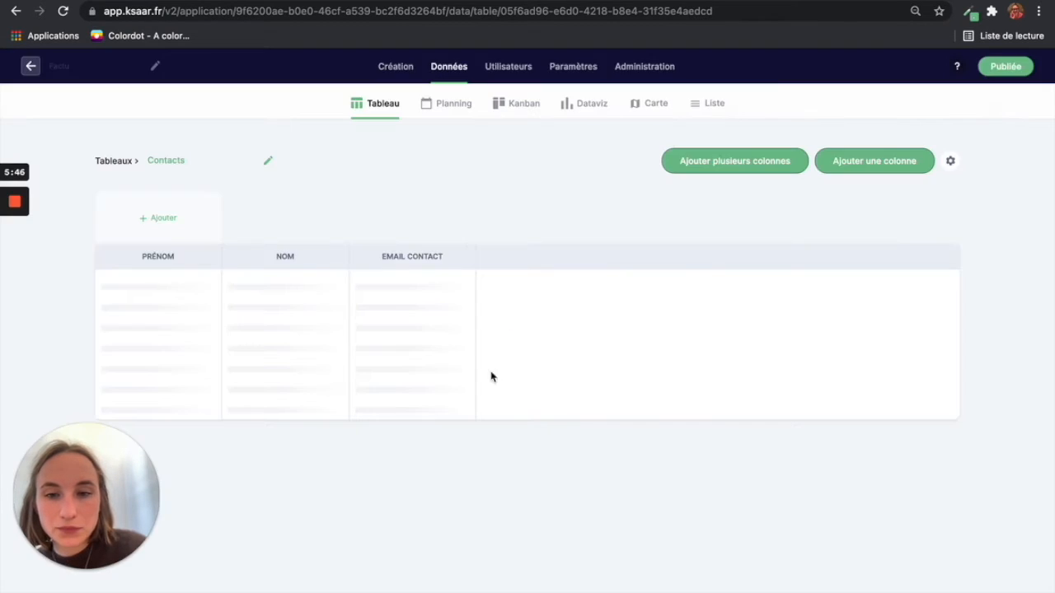
# Step: Relabel the Email Contact column as Email
pyautogui.click(463, 252)
pyautogui.click(471, 279)
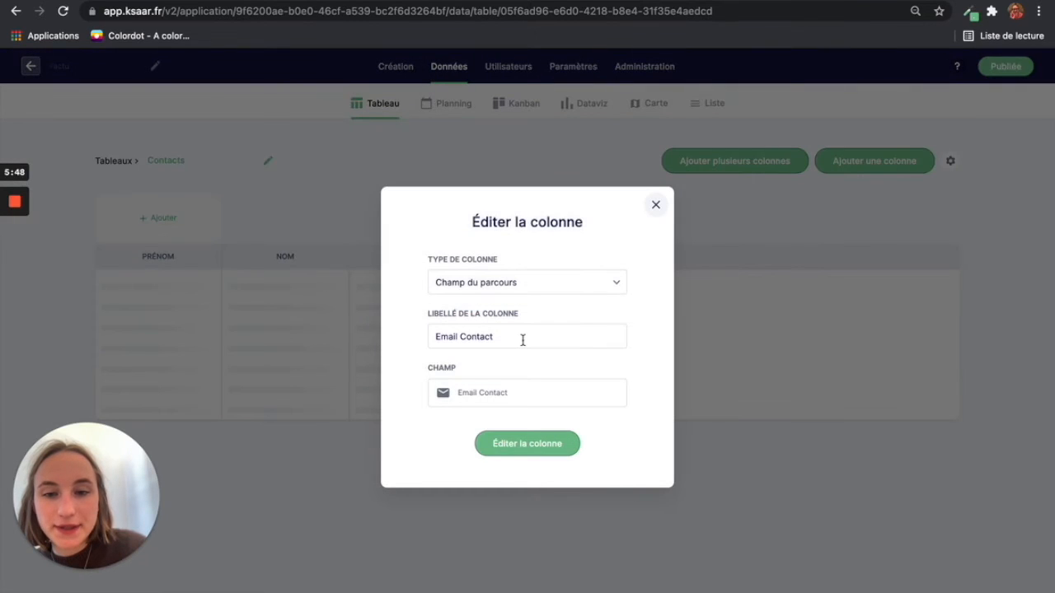
pyautogui.moveTo(515, 340); pyautogui.dragTo(458, 338)
pyautogui.press('BackSpace')
pyautogui.click(513, 403)
pyautogui.click(528, 443)
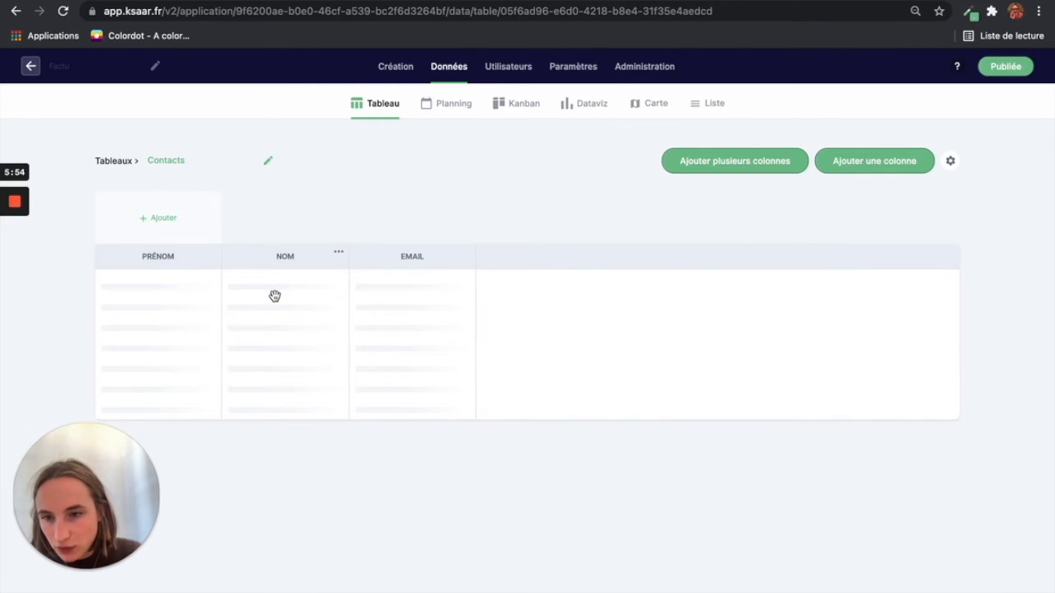
# Step: Add a Clients tab filtering contacts where Type de contact equals Client
pyautogui.click(157, 219)
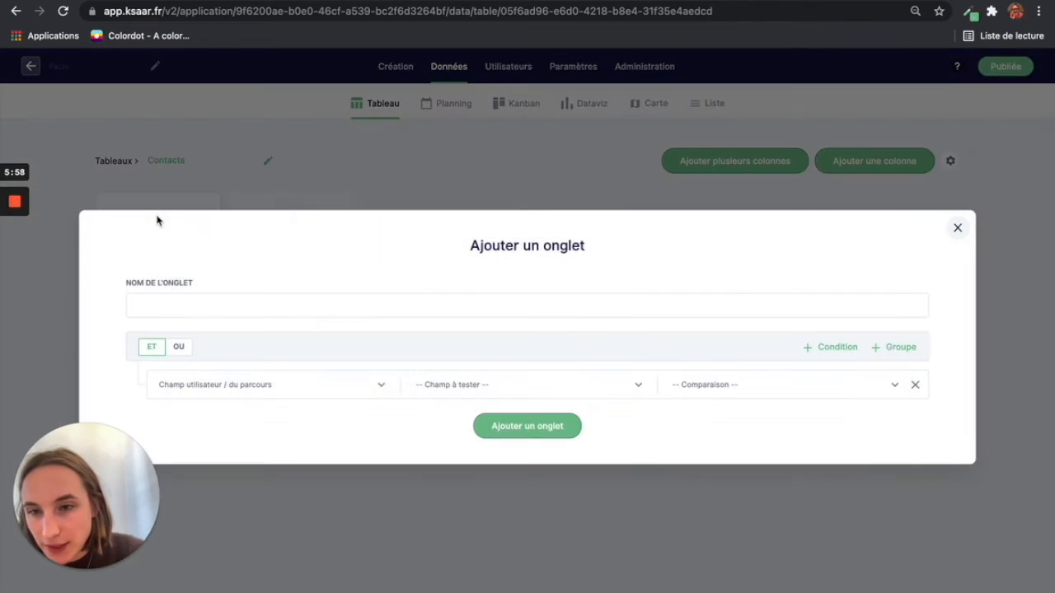
pyautogui.click(164, 303)
pyautogui.write('Clients')
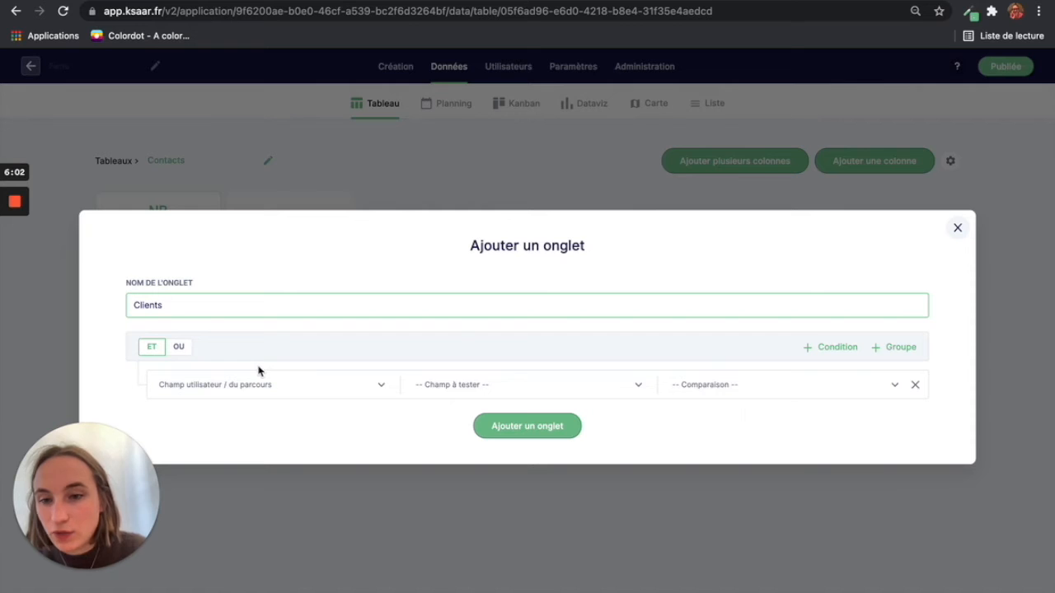
pyautogui.click(466, 391)
pyautogui.scroll(-2, 480, 503)
pyautogui.click(456, 434)
pyautogui.write('ty')
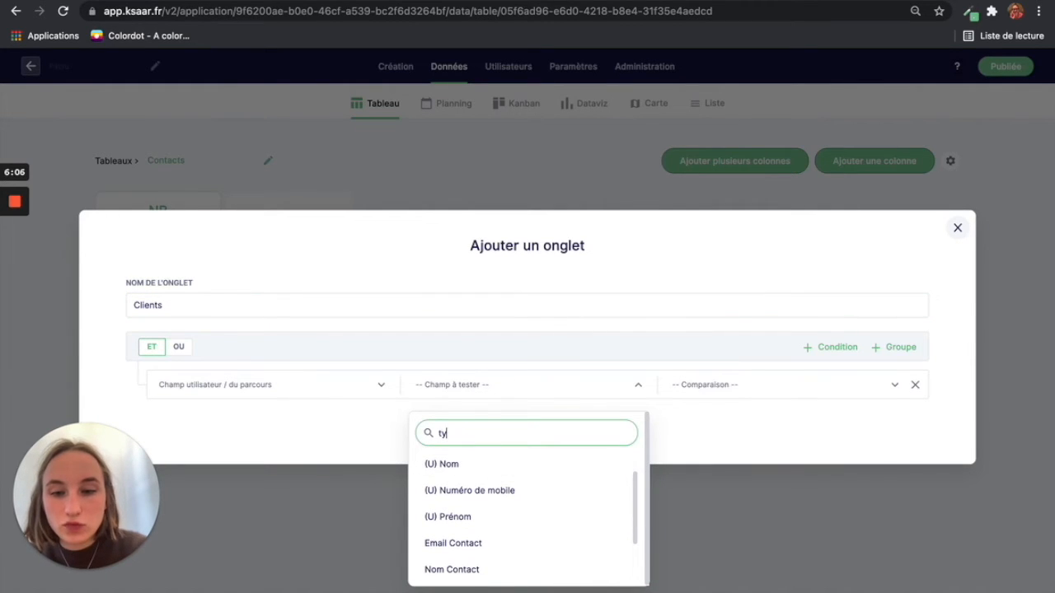
pyautogui.write('pe')
pyautogui.click(469, 474)
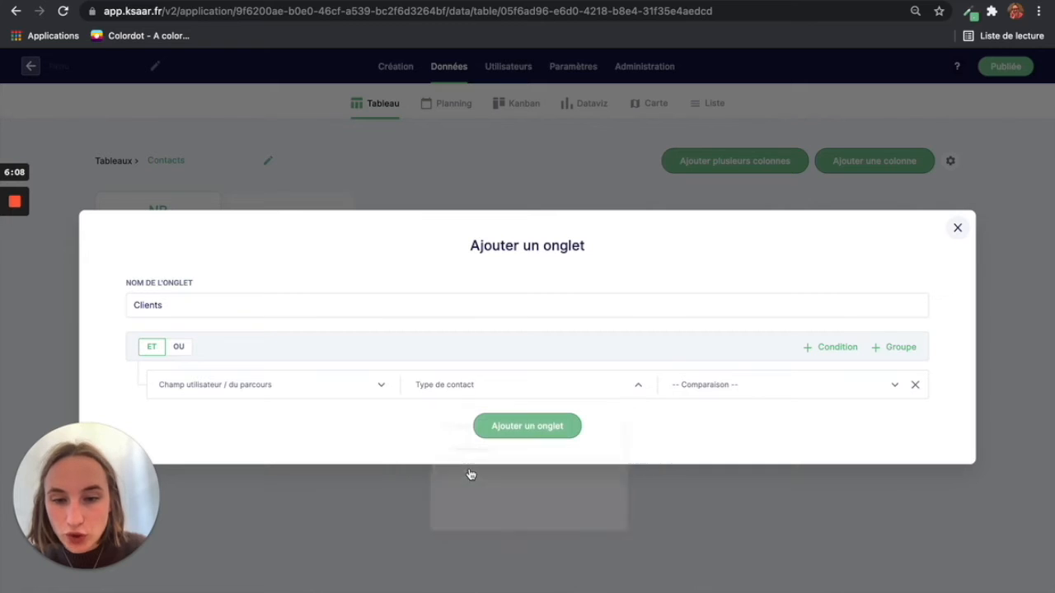
pyautogui.click(698, 385)
pyautogui.click(718, 493)
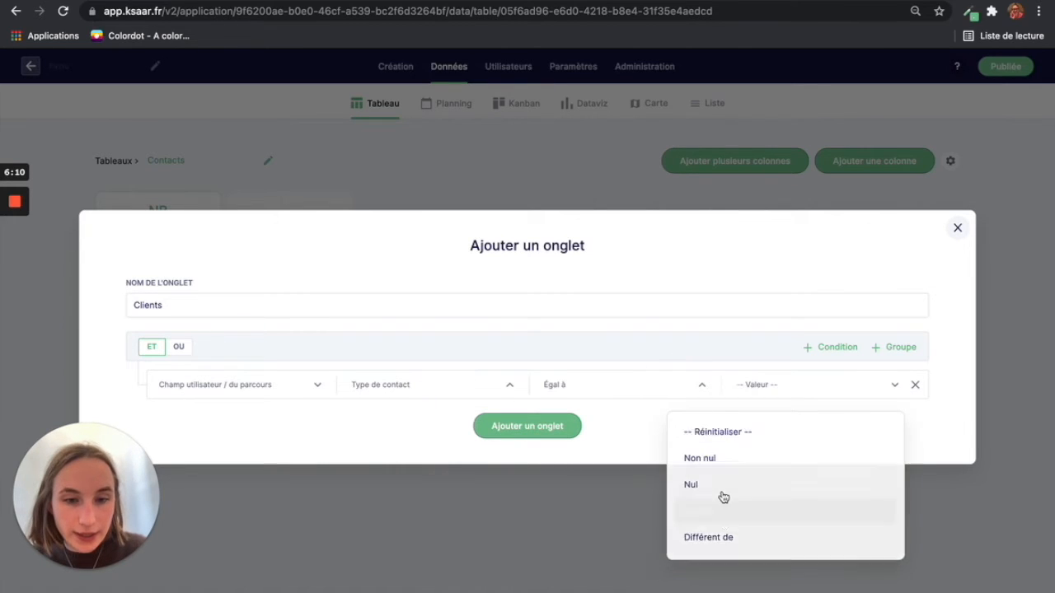
pyautogui.click(782, 394)
pyautogui.click(759, 432)
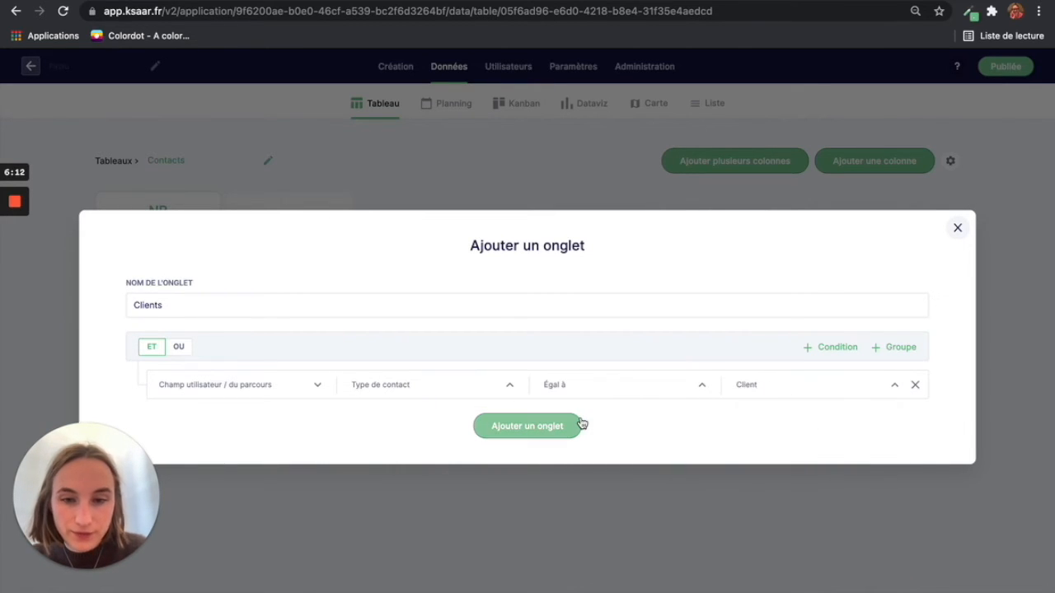
pyautogui.click(563, 427)
# Step: Add a Fournisseurs tab filtering contacts where Type de contact equals Fournisseur
pyautogui.click(294, 229)
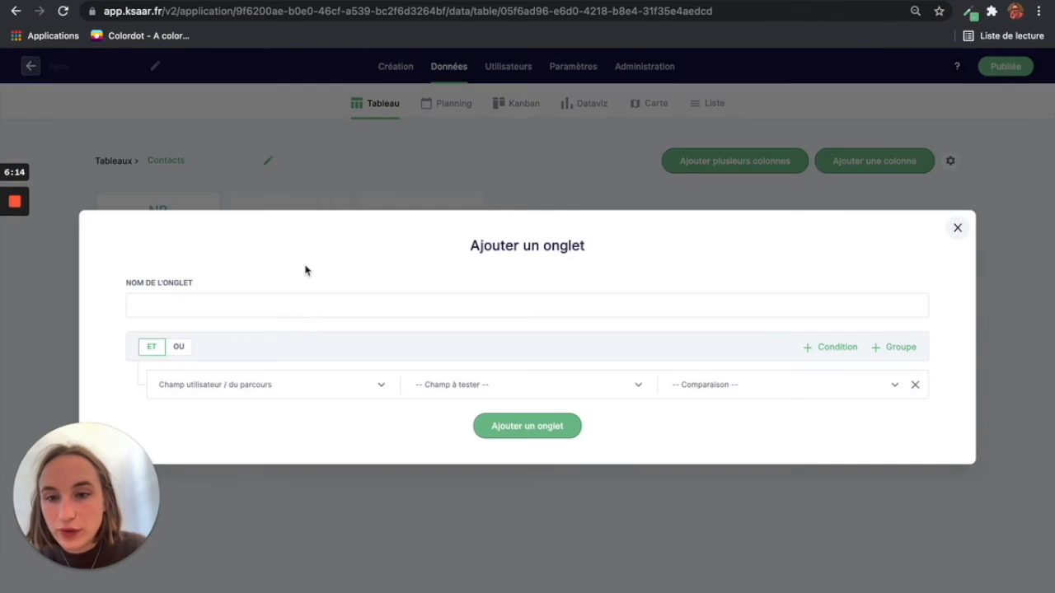
pyautogui.click(310, 315)
pyautogui.write('Four')
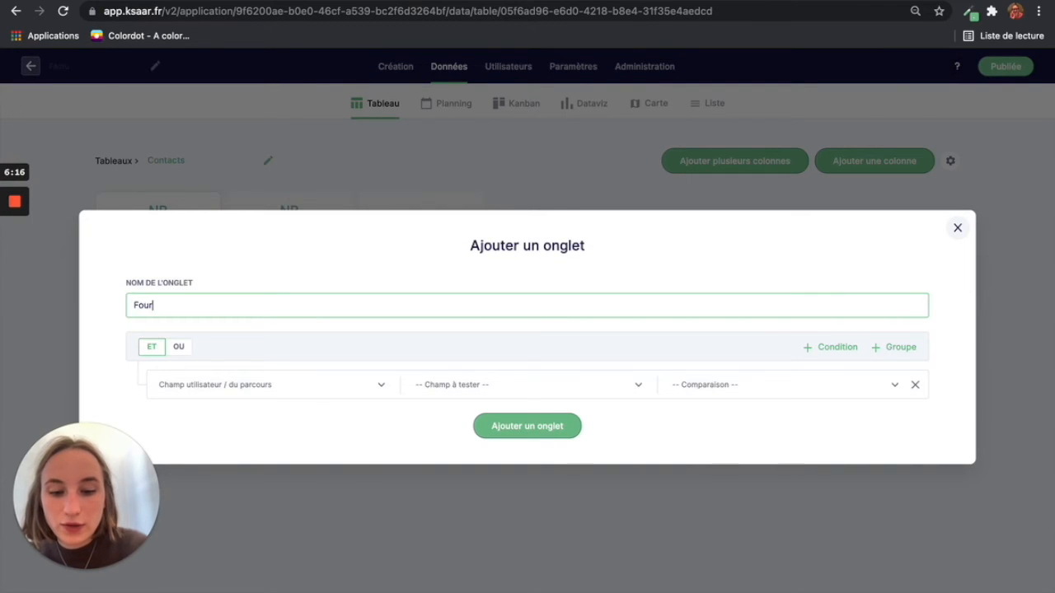
pyautogui.write('nisseurs')
pyautogui.click(444, 387)
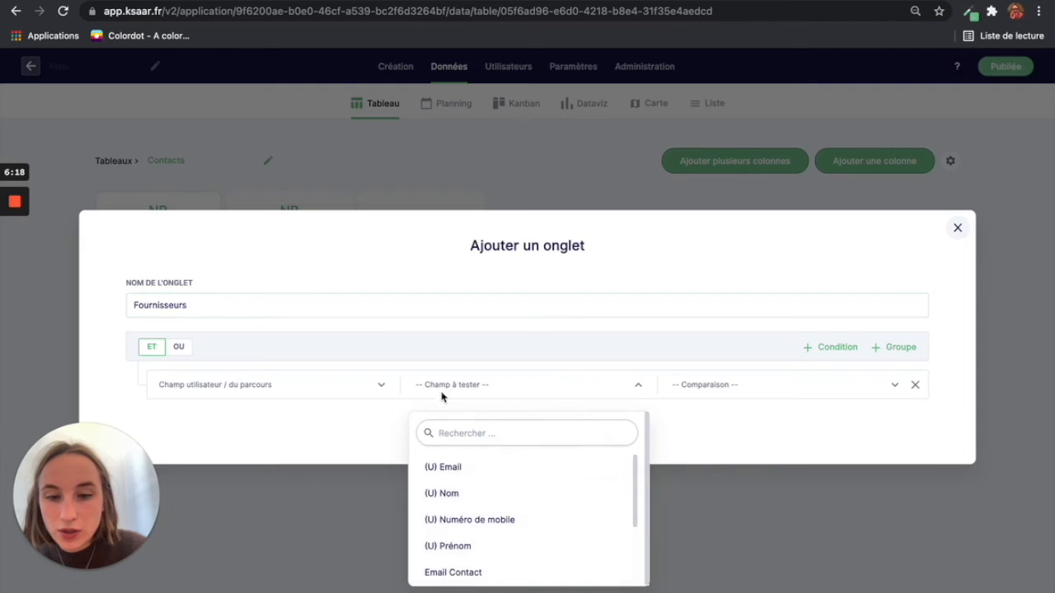
pyautogui.click(470, 439)
pyautogui.write('type')
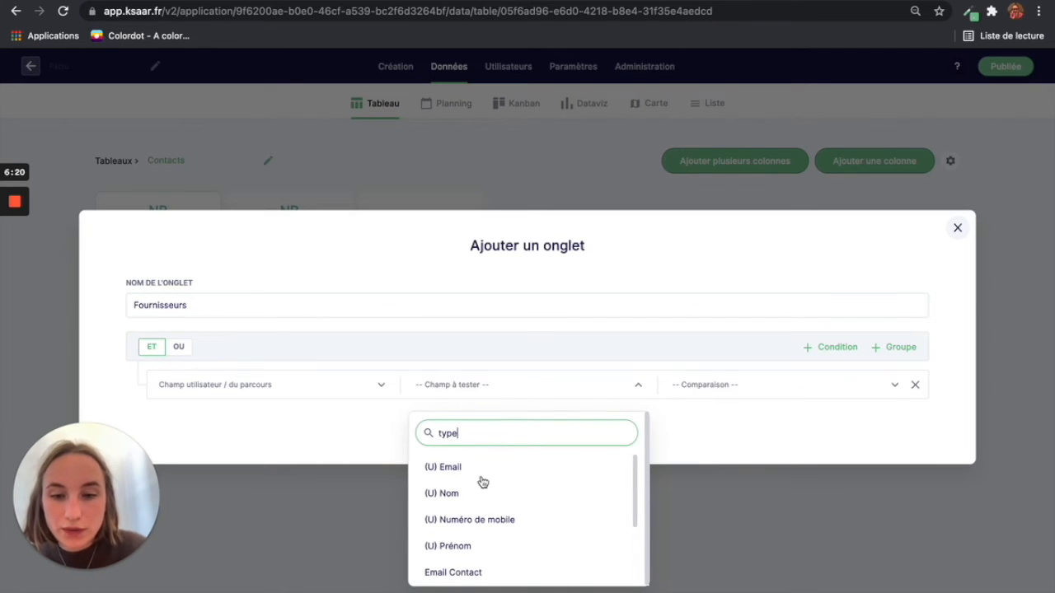
pyautogui.click(496, 468)
pyautogui.click(753, 384)
pyautogui.click(728, 483)
pyautogui.click(763, 391)
pyautogui.click(756, 460)
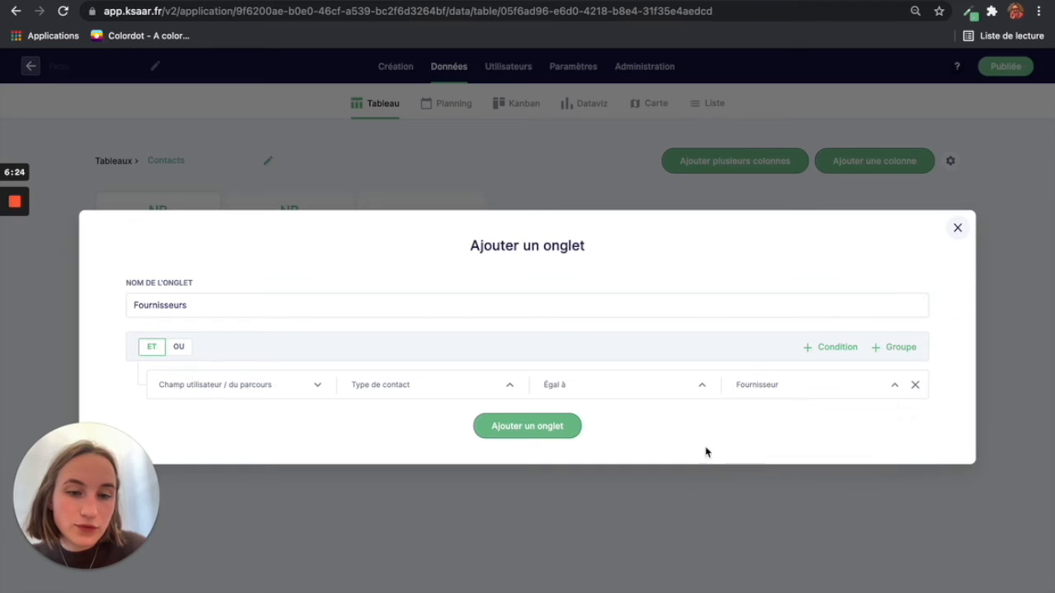
pyautogui.click(551, 433)
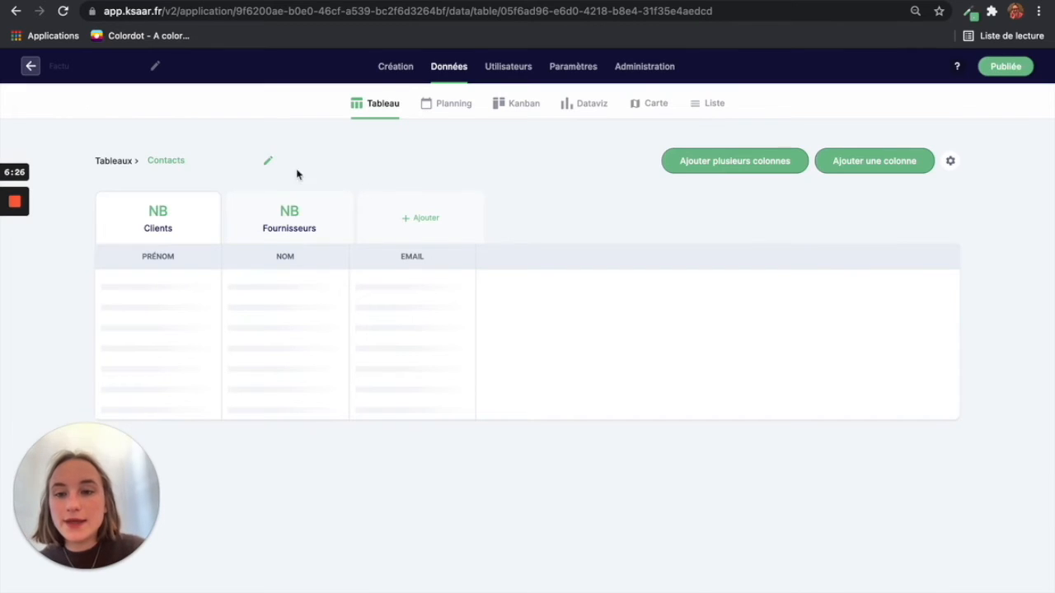
# Step: From Création, open the Espace personnel editor and rename Page 1 to Contacts
pyautogui.click(395, 66)
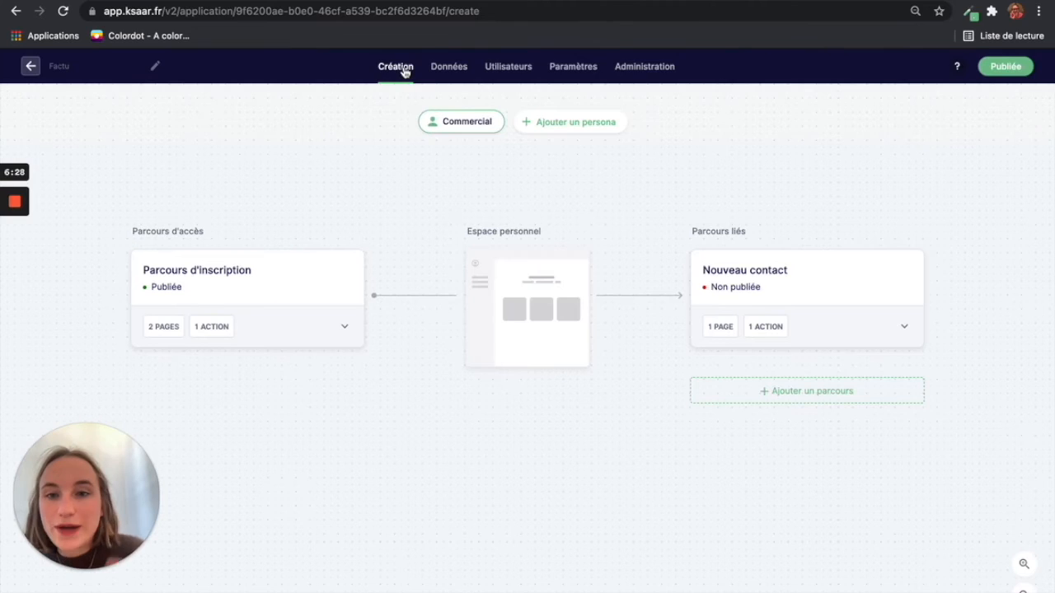
pyautogui.click(517, 279)
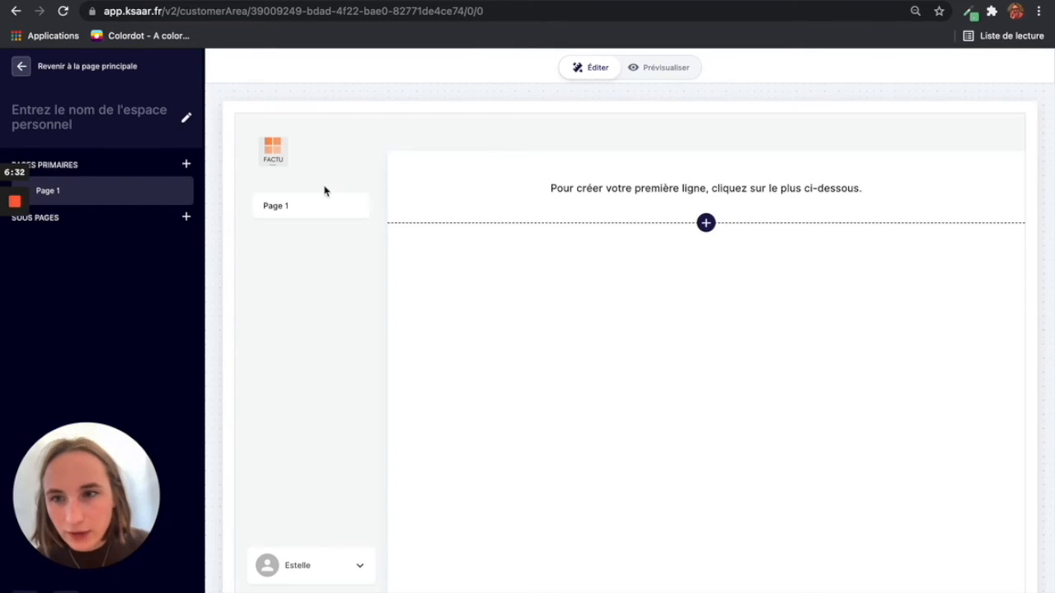
pyautogui.click(174, 191)
pyautogui.click(170, 215)
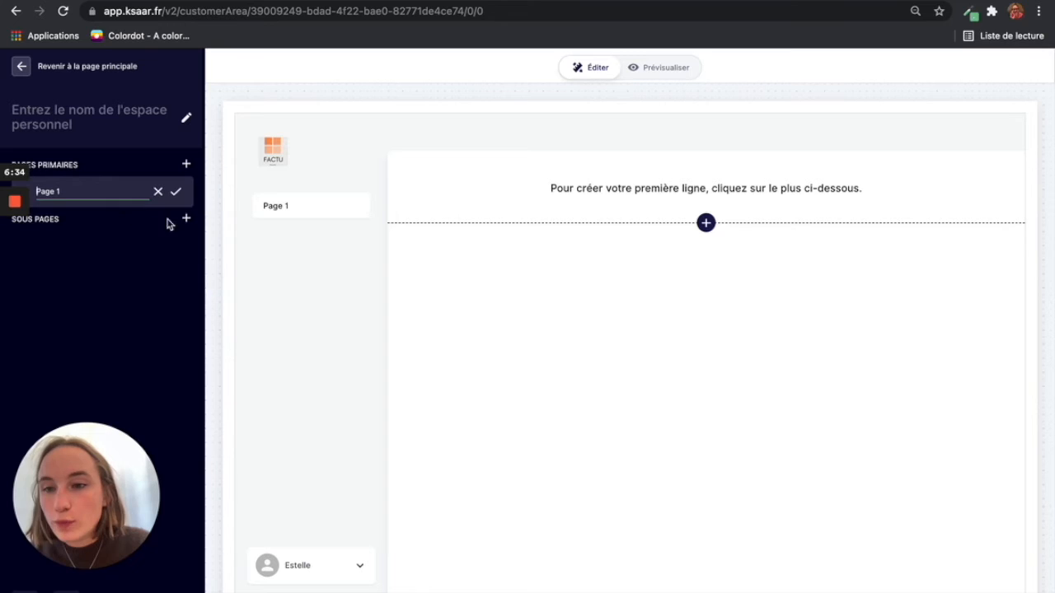
pyautogui.write('Sui')
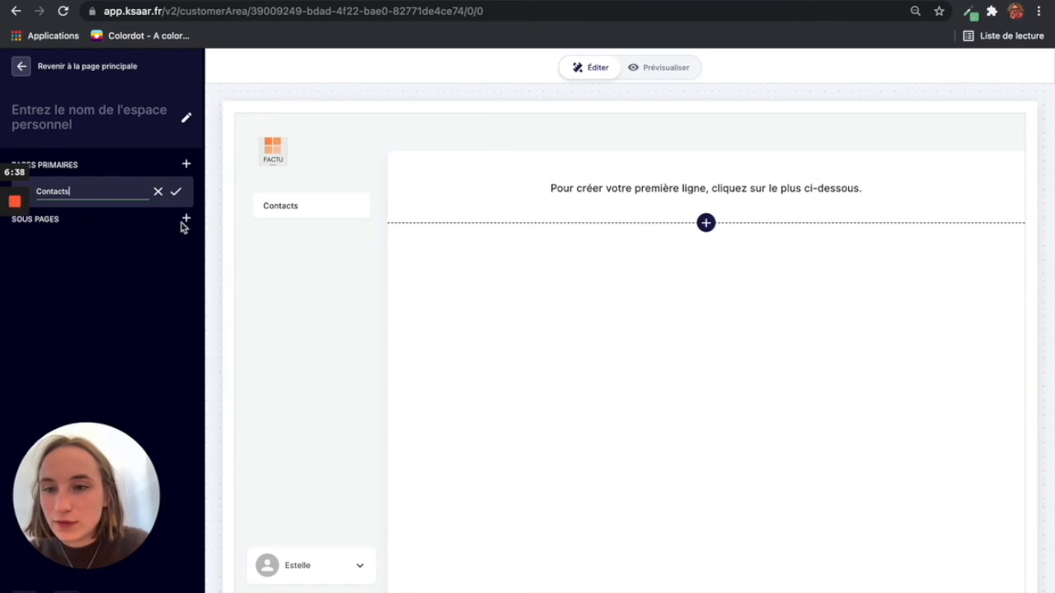
pyautogui.click(175, 191)
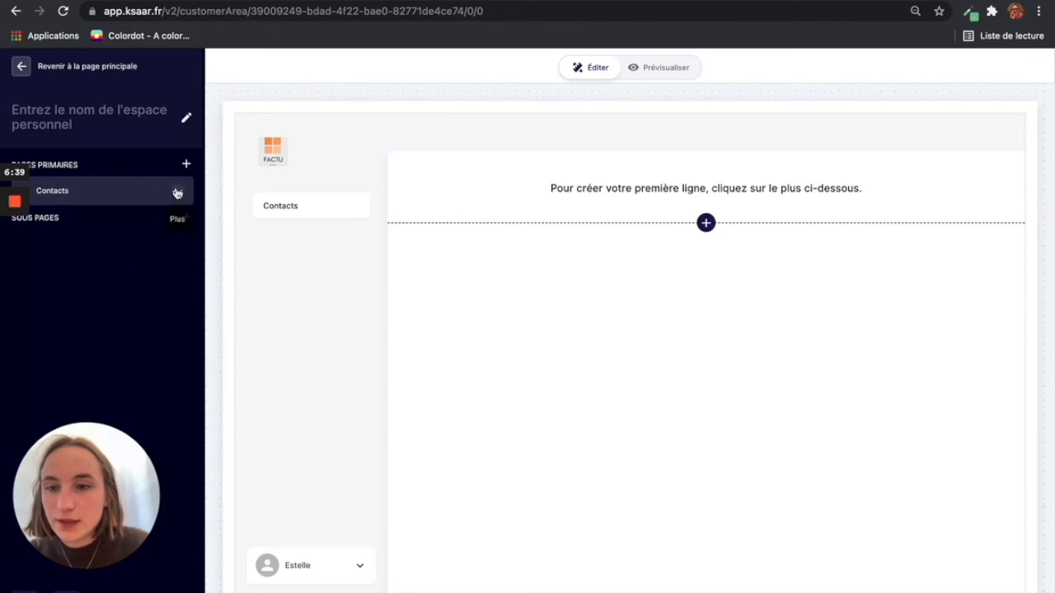
# Step: Add a three-column row with a wide middle column to the Contacts page
pyautogui.click(705, 223)
pyautogui.scroll(-5, 678, 422)
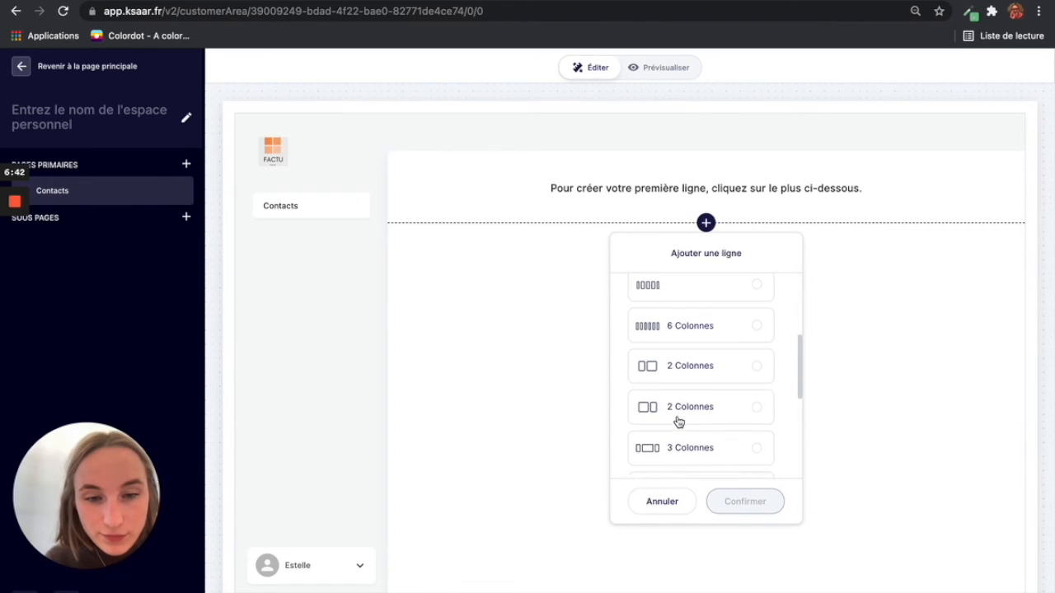
pyautogui.click(678, 438)
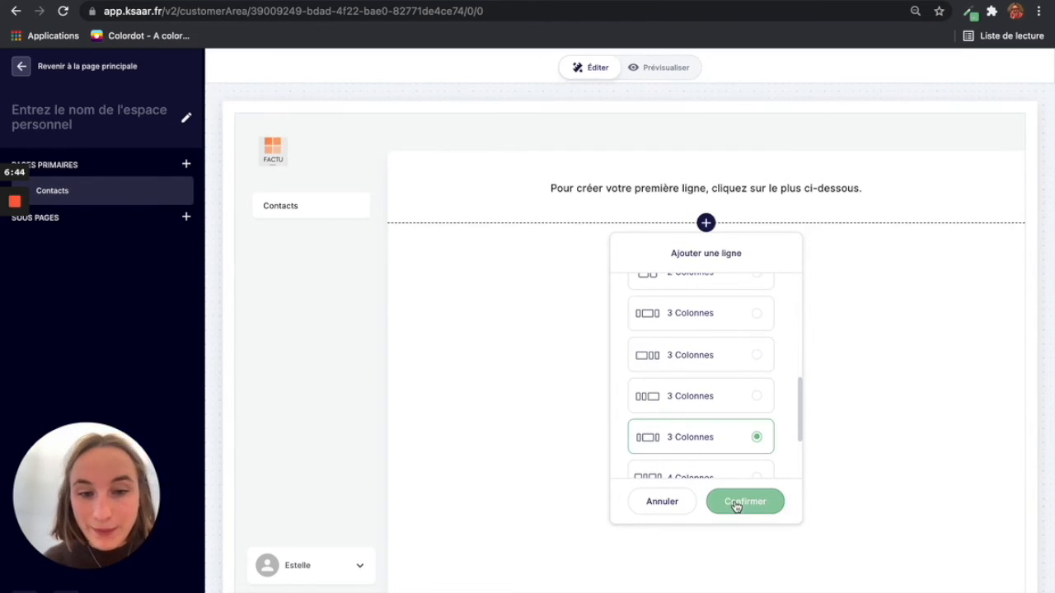
pyautogui.click(744, 502)
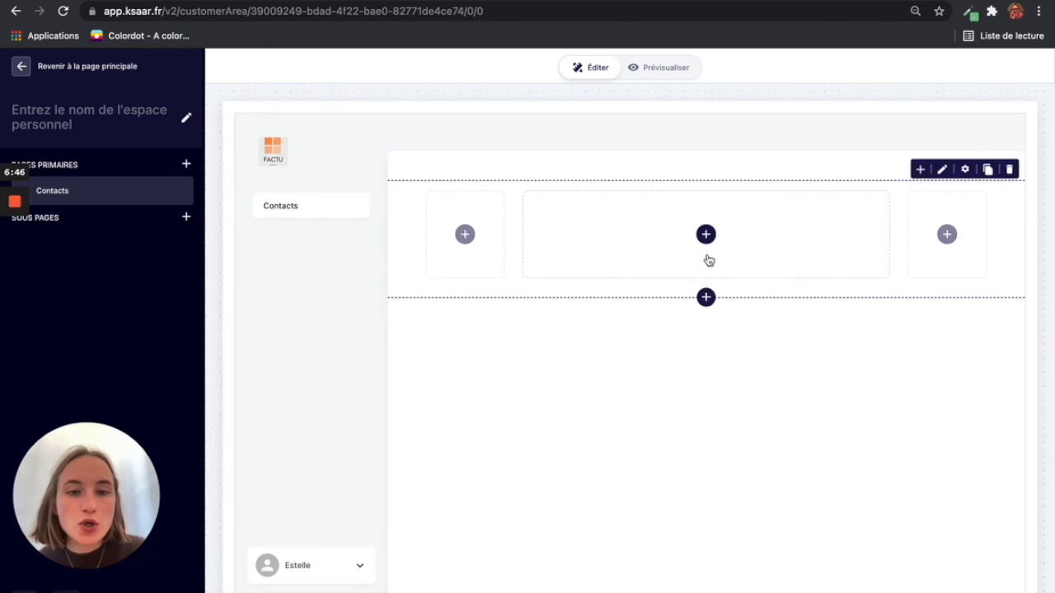
# Step: Place a Tableau block in the middle column linked to the Contacts table
pyautogui.click(706, 246)
pyautogui.click(690, 337)
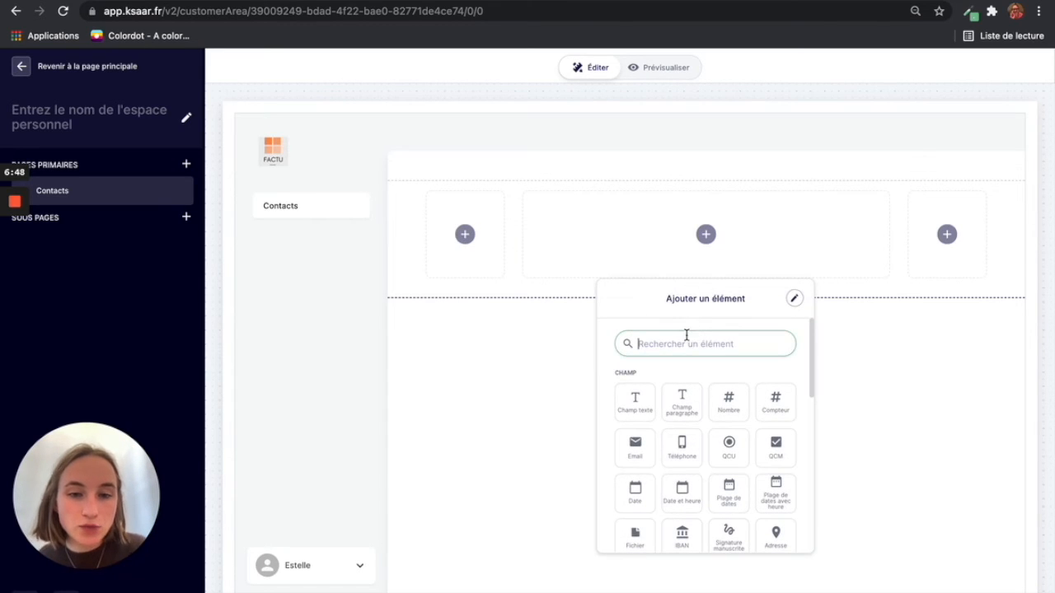
pyautogui.write('t')
pyautogui.click(635, 402)
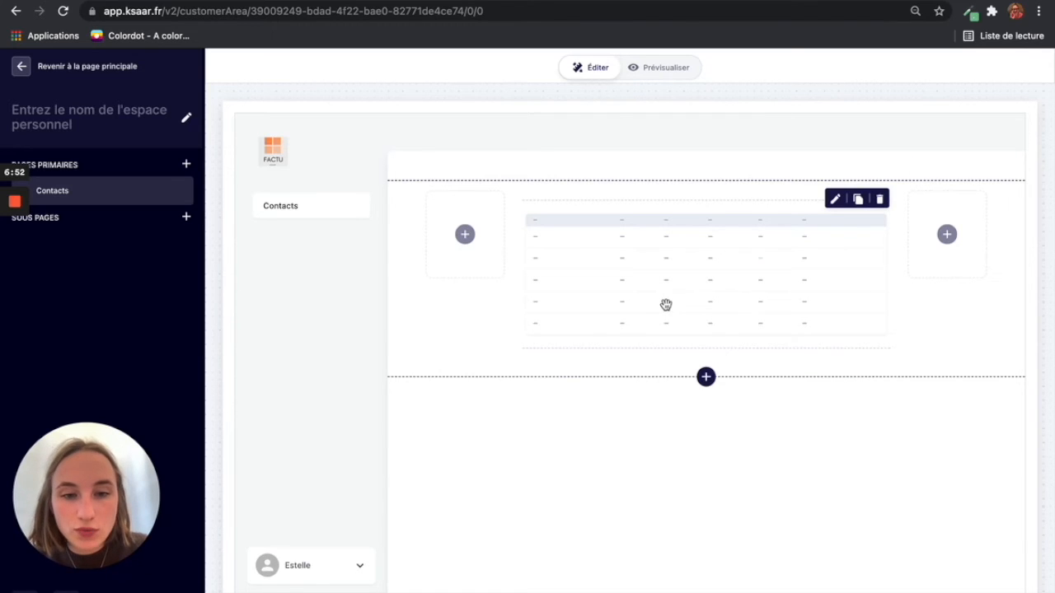
pyautogui.click(665, 306)
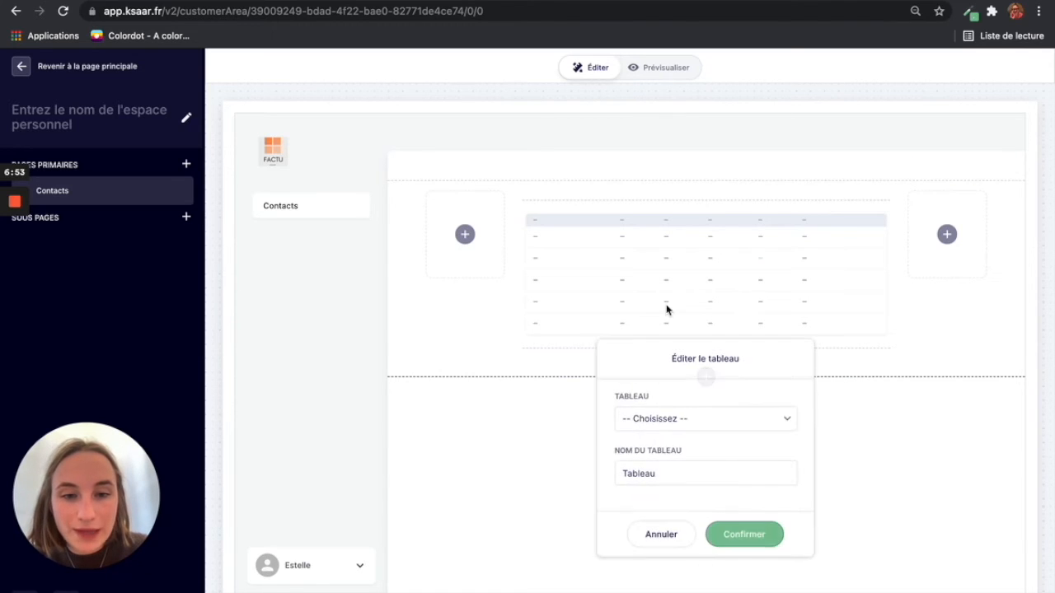
pyautogui.click(669, 422)
pyautogui.click(651, 499)
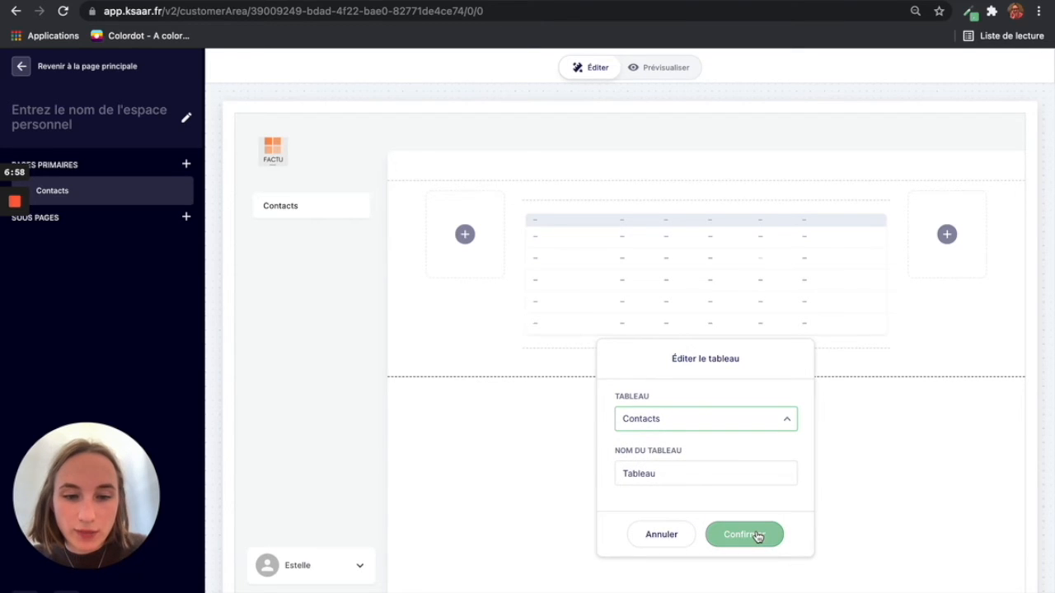
pyautogui.click(756, 536)
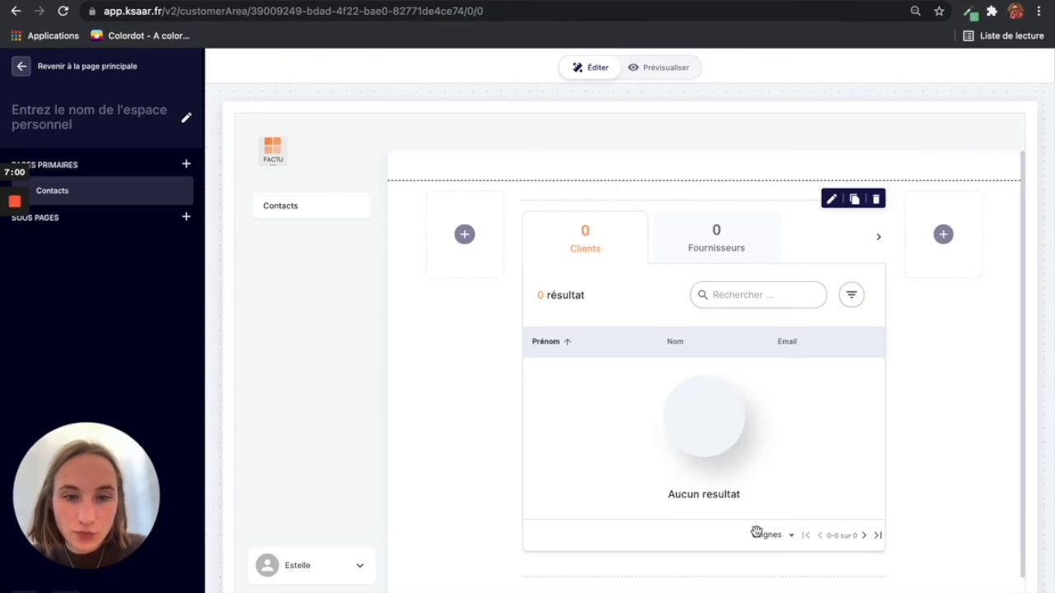
pyautogui.moveTo(705, 199)
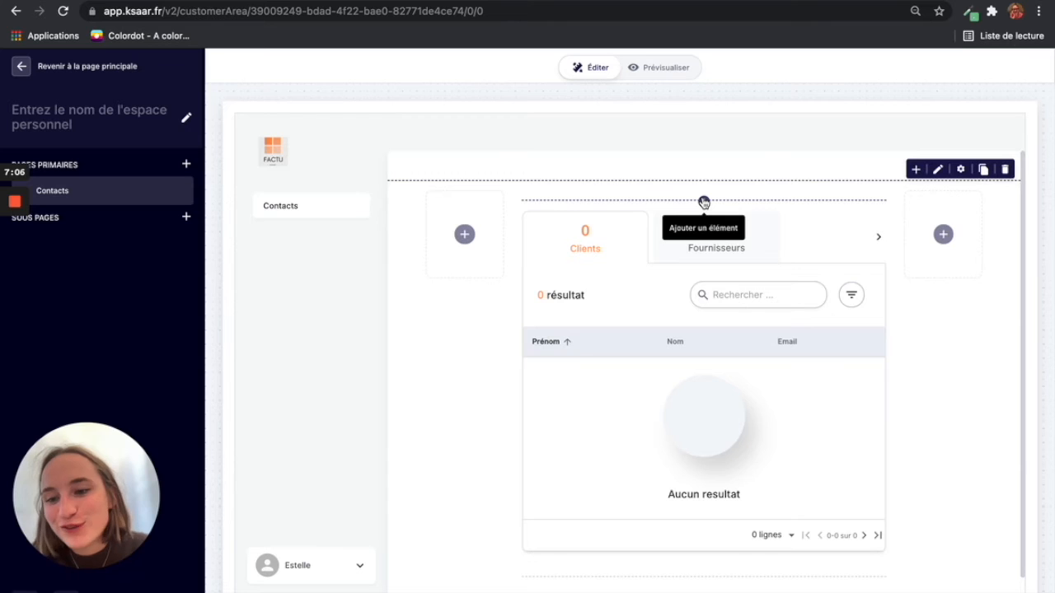
# Step: Insert a button above the table labelled '+ Ajouter un contact'
pyautogui.click(704, 203)
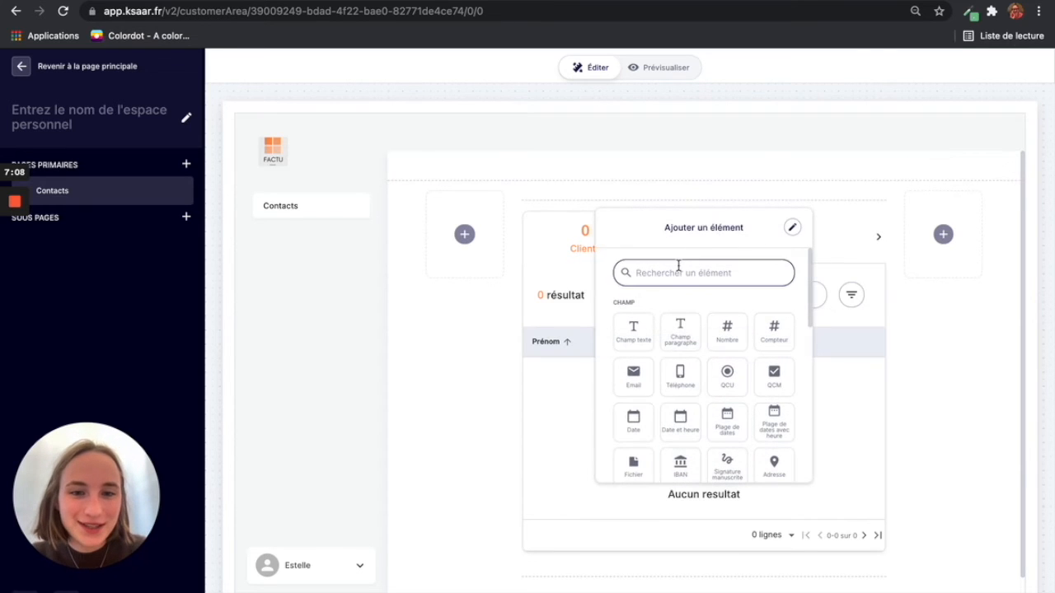
pyautogui.write('bout')
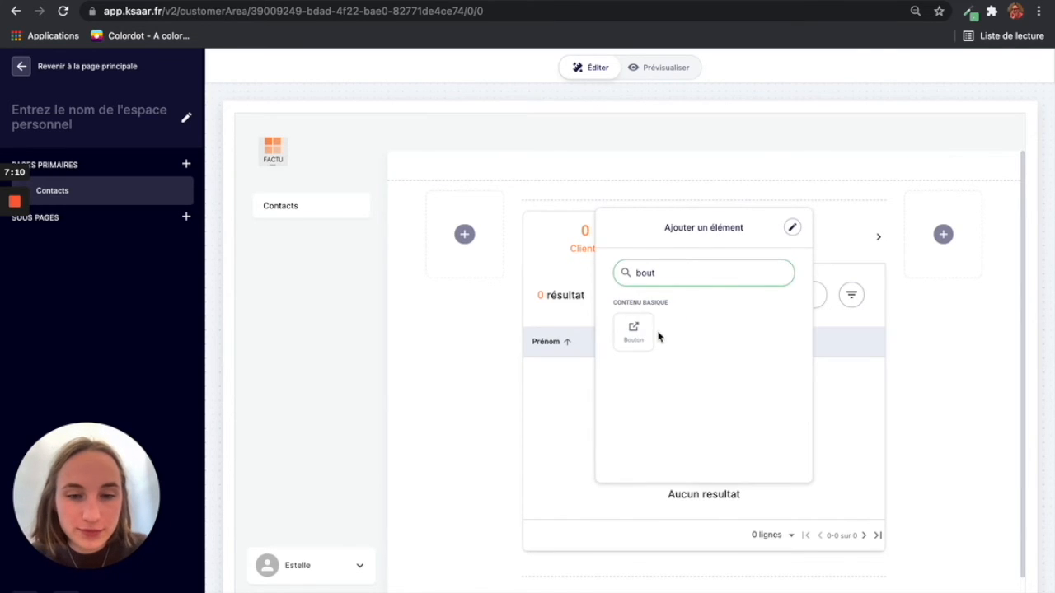
pyautogui.click(641, 339)
pyautogui.moveTo(708, 225)
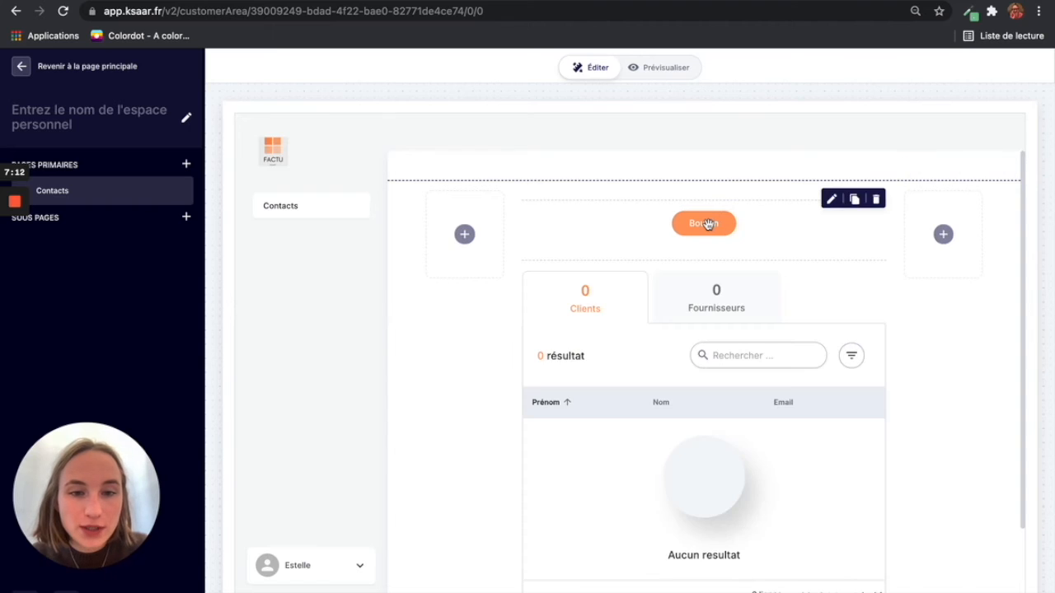
pyautogui.click(708, 225)
pyautogui.moveTo(661, 334); pyautogui.dragTo(610, 337)
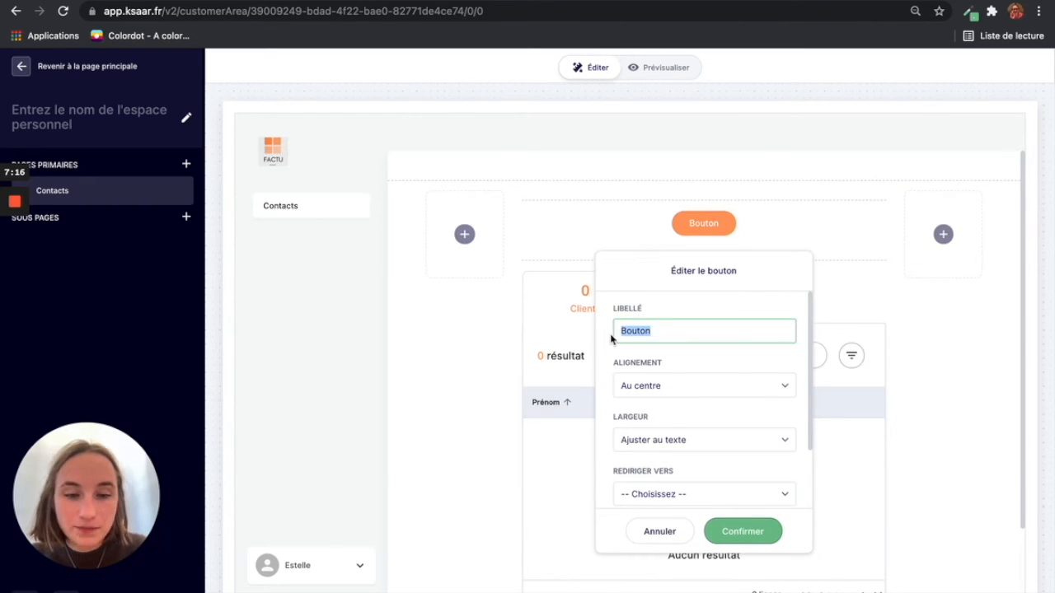
pyautogui.write('+ Ajouter un co,nta')
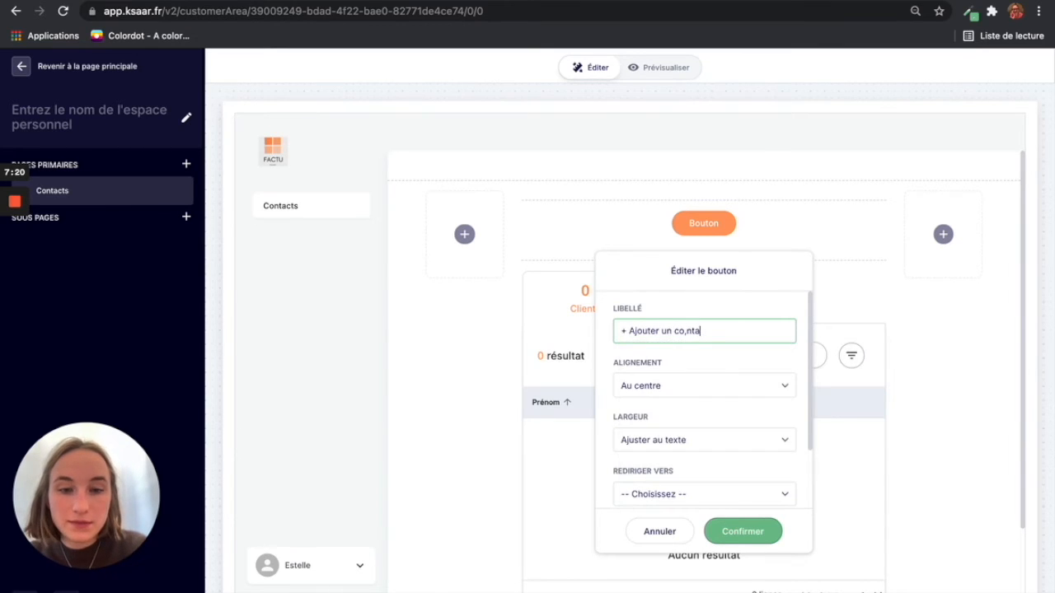
pyautogui.press('BackSpace')
pyautogui.press('BackSpace')
pyautogui.press('BackSpace')
pyautogui.press('BackSpace')
pyautogui.write('n')
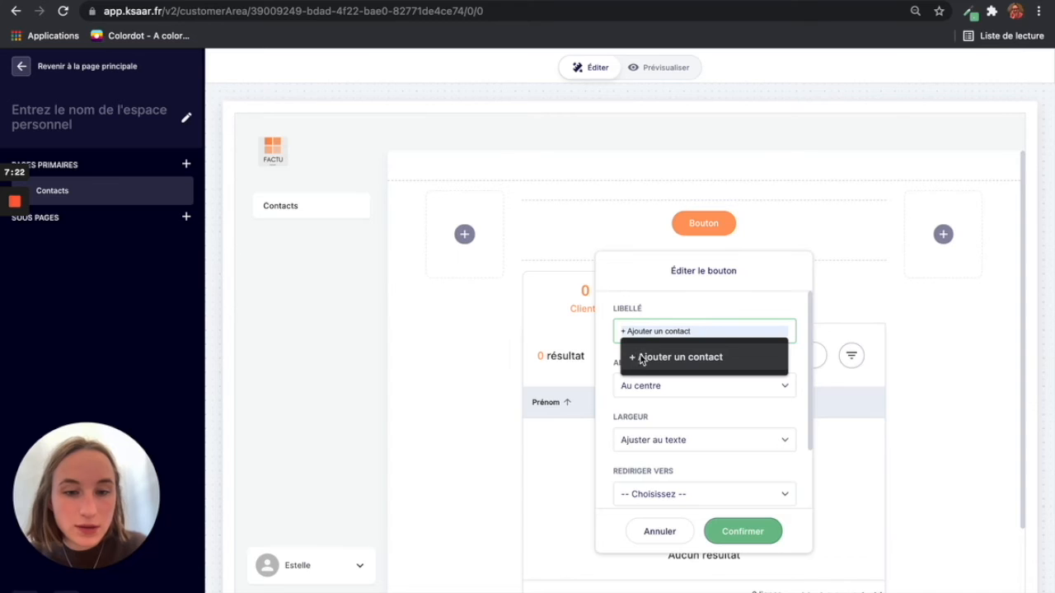
pyautogui.click(644, 361)
# Step: Right-align the button and make it open the Nouveau contact route as a pop-up
pyautogui.scroll(-1, 728, 380)
pyautogui.click(727, 380)
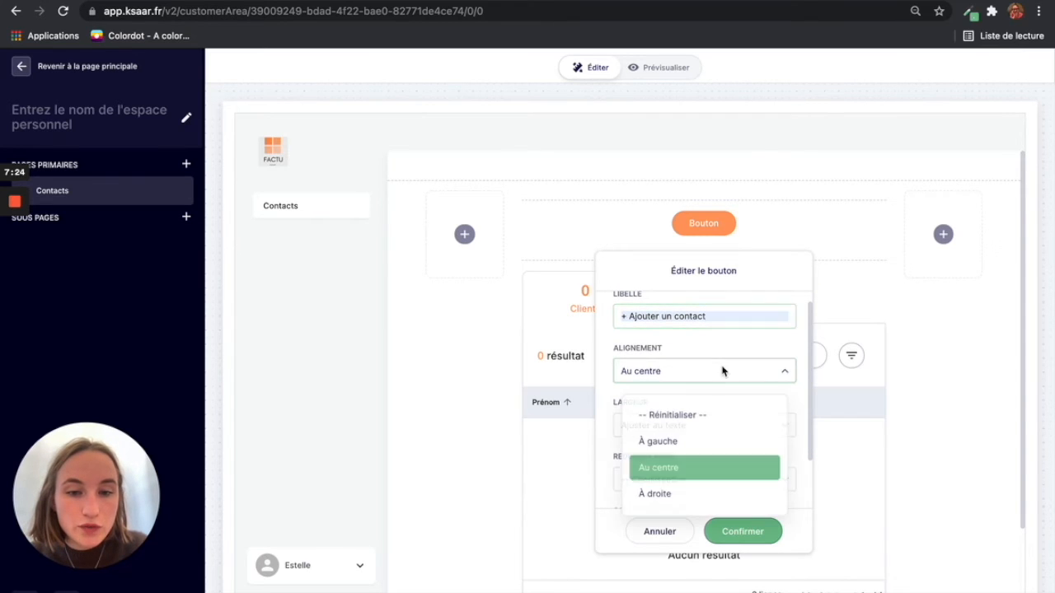
pyautogui.click(681, 495)
pyautogui.scroll(-2, 683, 444)
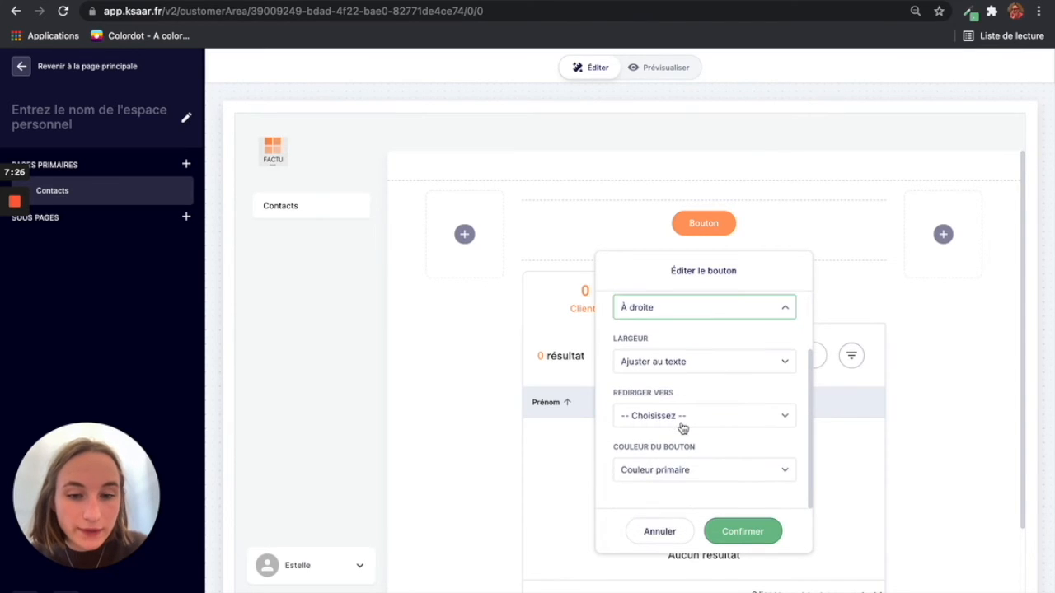
pyautogui.click(682, 424)
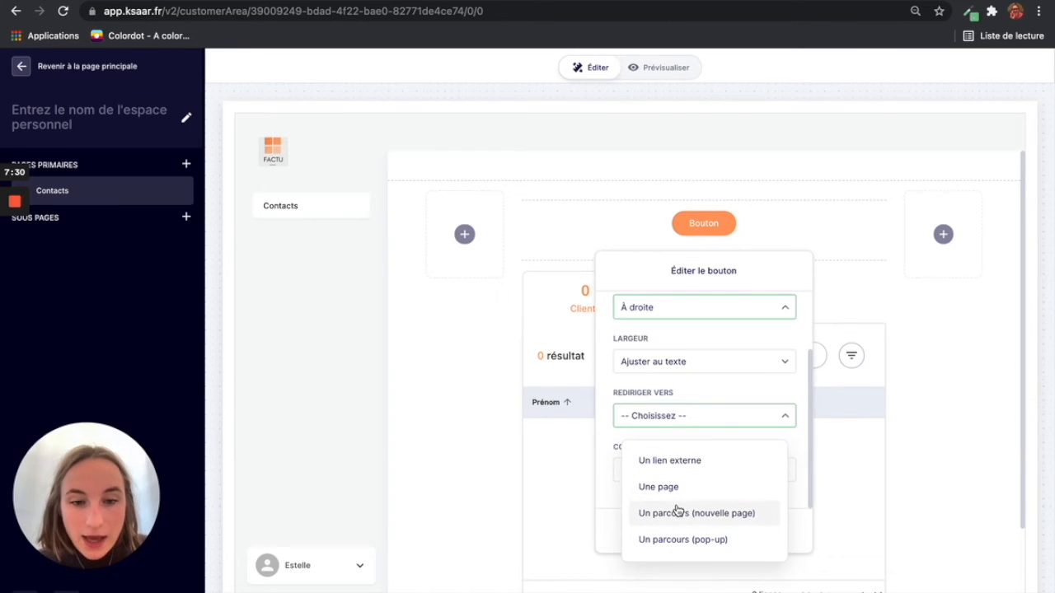
pyautogui.click(667, 538)
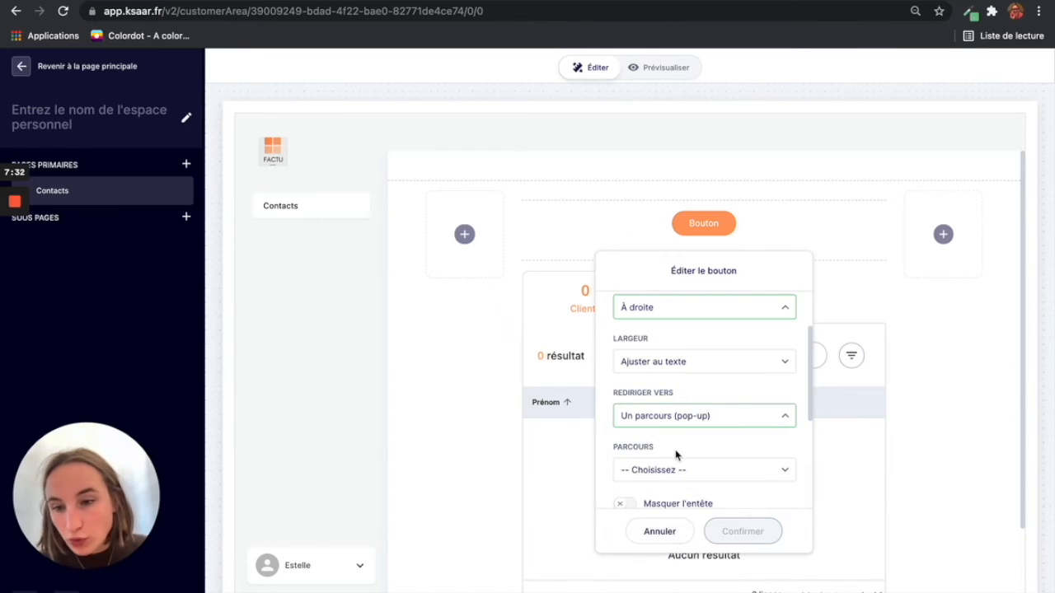
pyautogui.scroll(-3, 676, 453)
pyautogui.scroll(1, 676, 453)
pyautogui.click(673, 385)
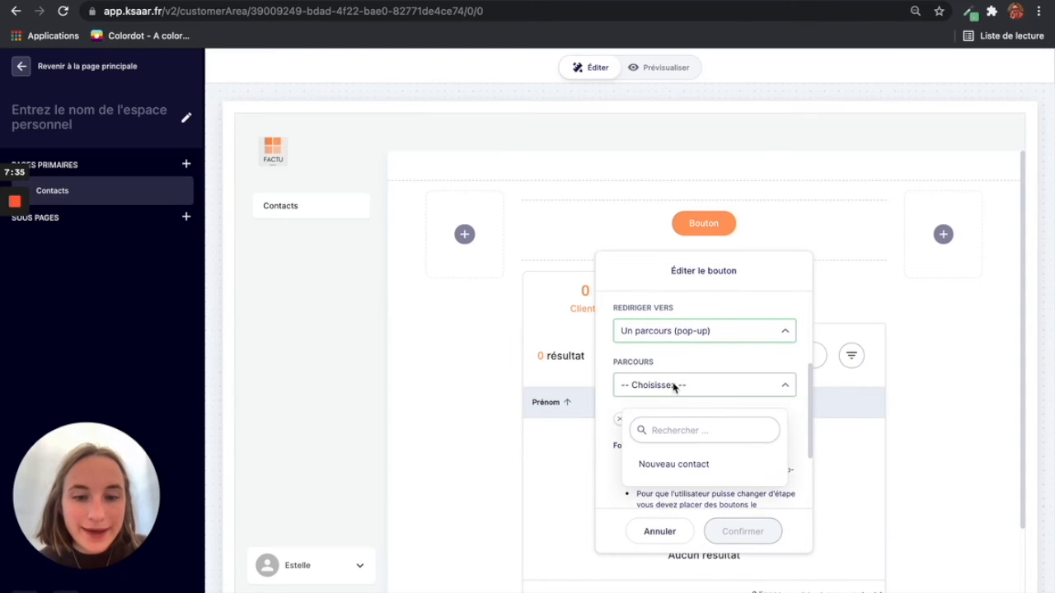
pyautogui.click(669, 466)
pyautogui.click(742, 532)
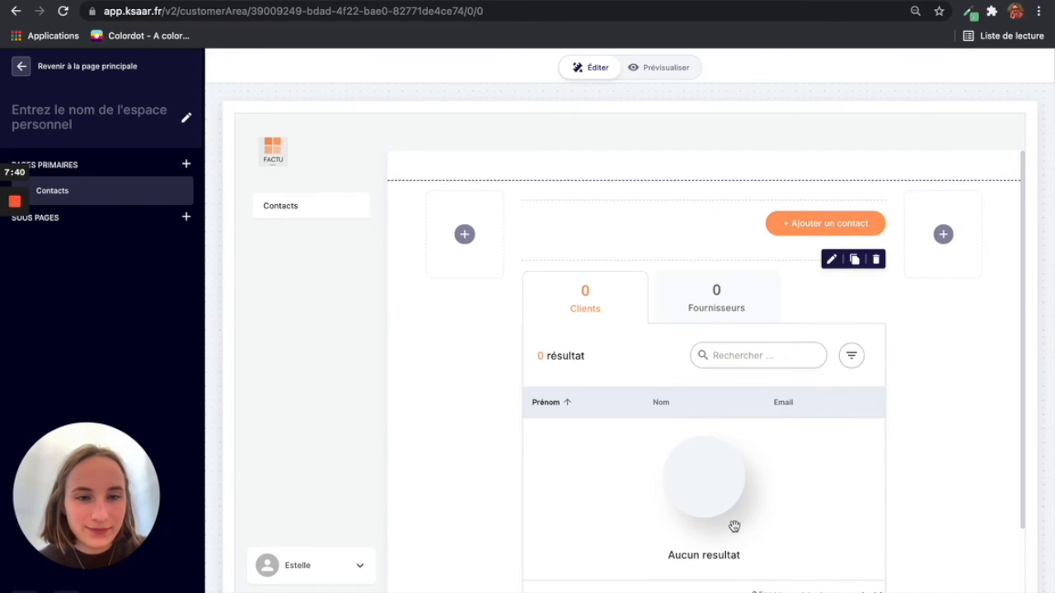
# Step: Preview the Contacts page, then return to the app's Création overview
pyautogui.click(656, 69)
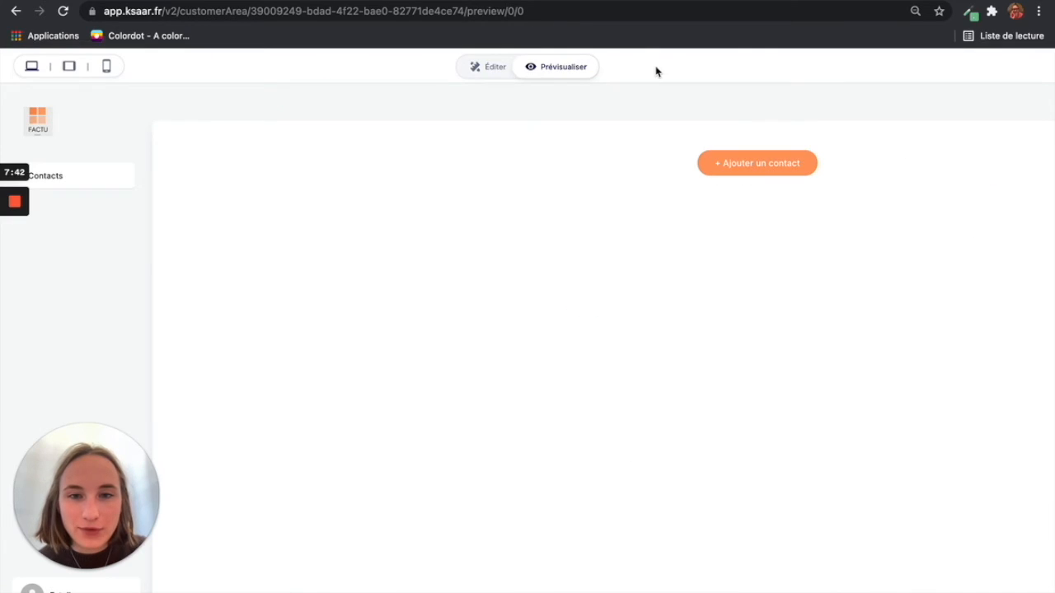
pyautogui.click(492, 68)
pyautogui.moveTo(15, 252)
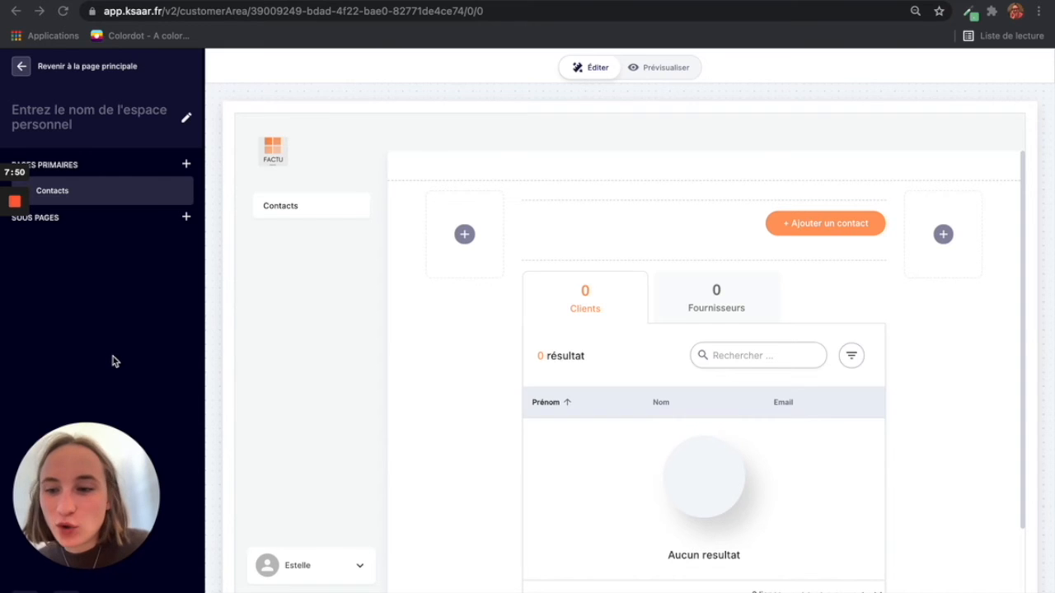
pyautogui.click(23, 70)
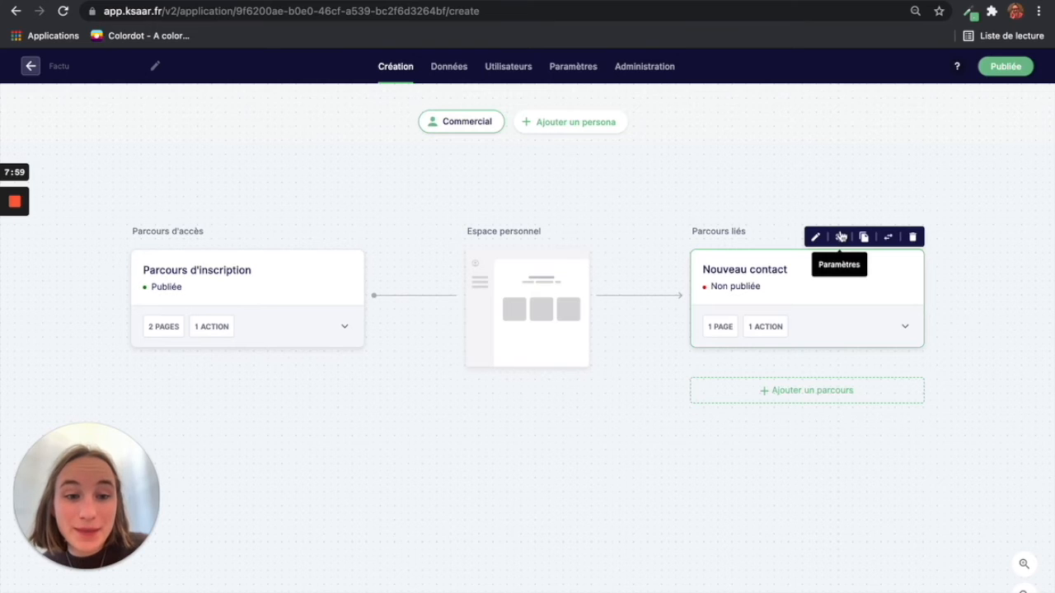
# Step: Put the Nouveau contact route into production
pyautogui.click(839, 236)
pyautogui.click(807, 363)
pyautogui.click(877, 408)
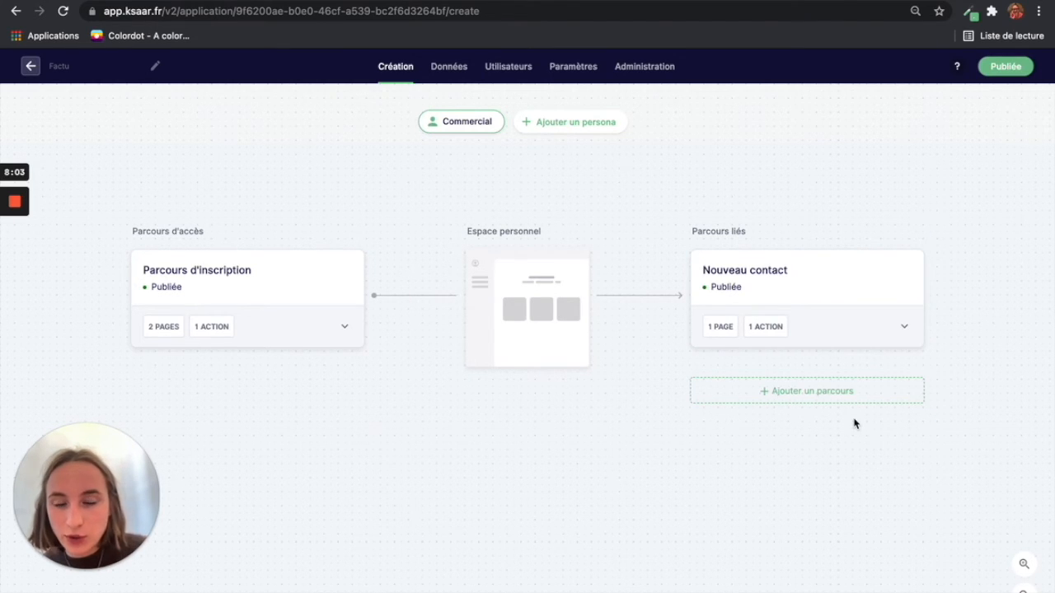
# Step: Copy the public link of the Parcours d'inscription route
pyautogui.moveTo(323, 299)
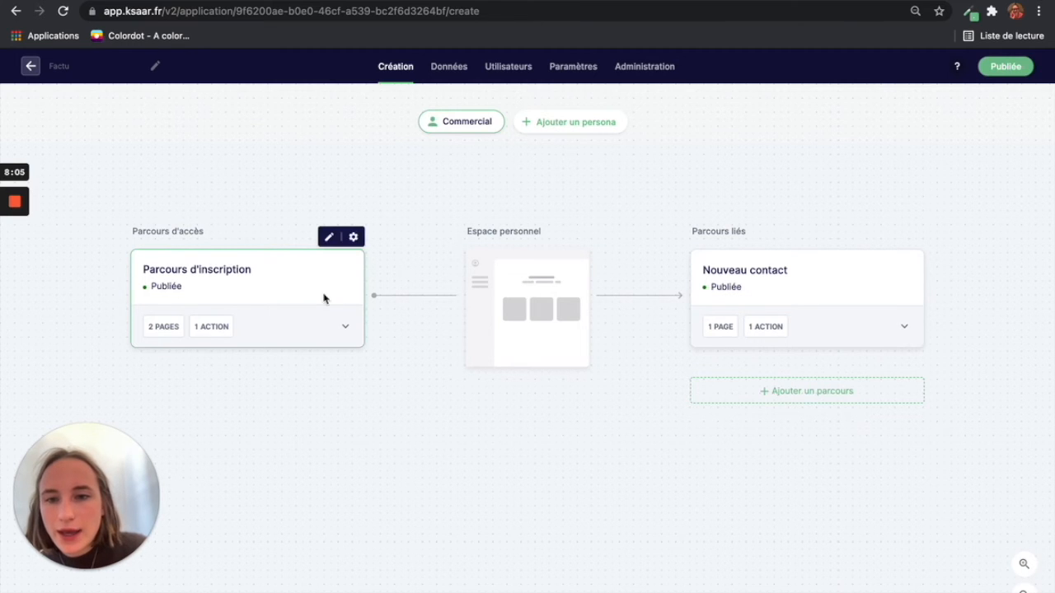
pyautogui.click(354, 239)
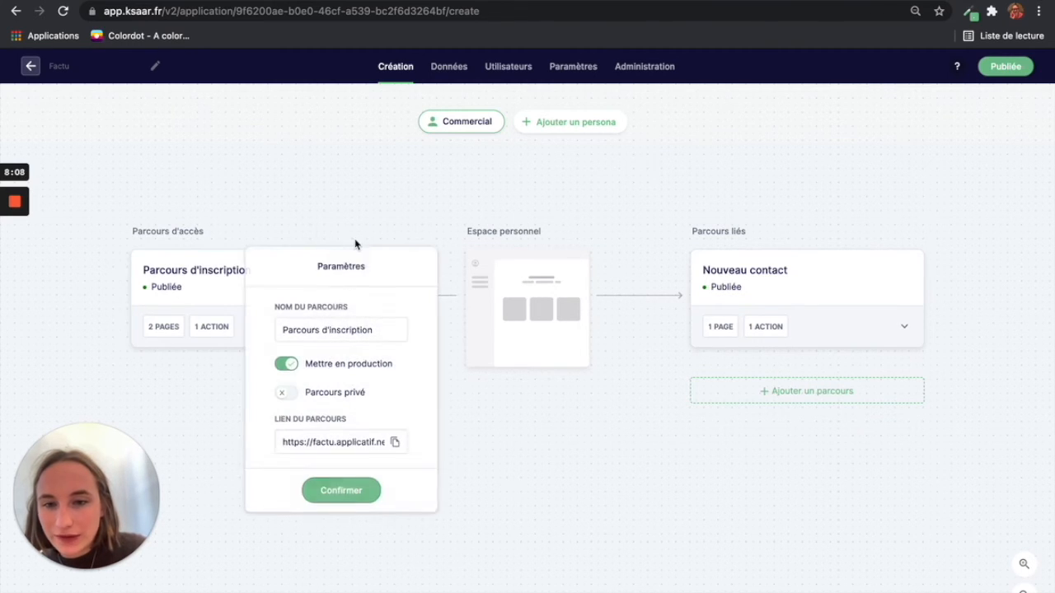
pyautogui.click(395, 442)
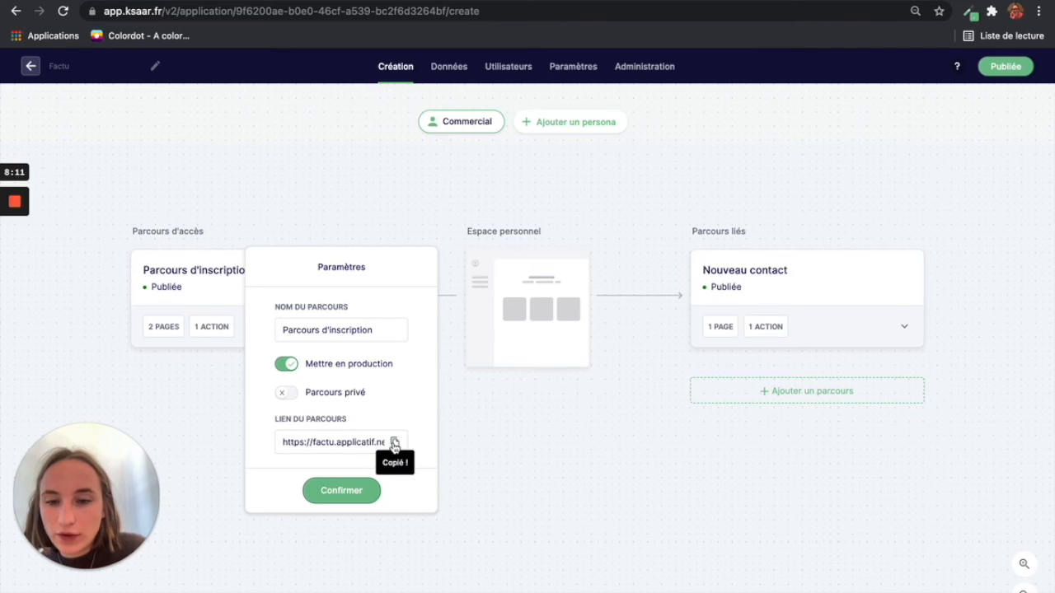
pyautogui.click(367, 494)
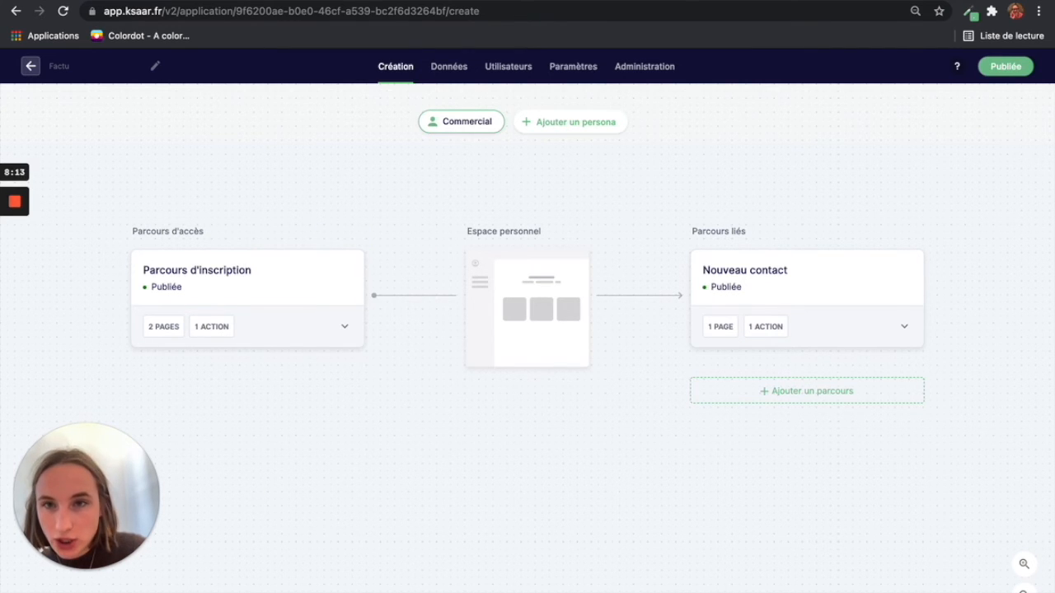
# Step: Load the copied Factu sign-up link in a new browser tab
pyautogui.press('super+t')
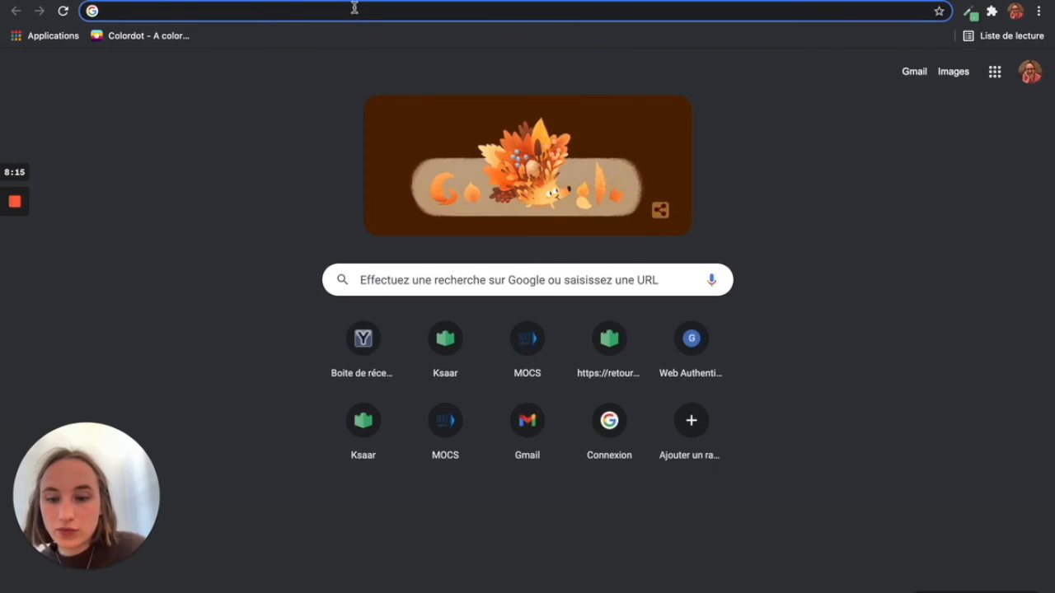
pyautogui.press('super+v')
pyautogui.press('Return')
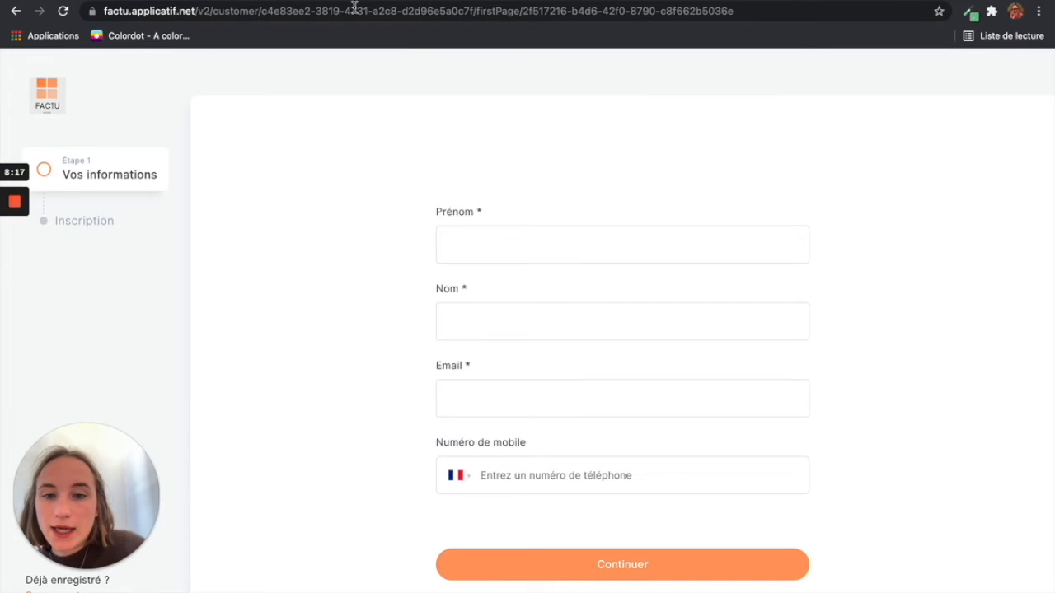
# Step: Enter a first name, last name and e-mail address, then continue
pyautogui.click(517, 252)
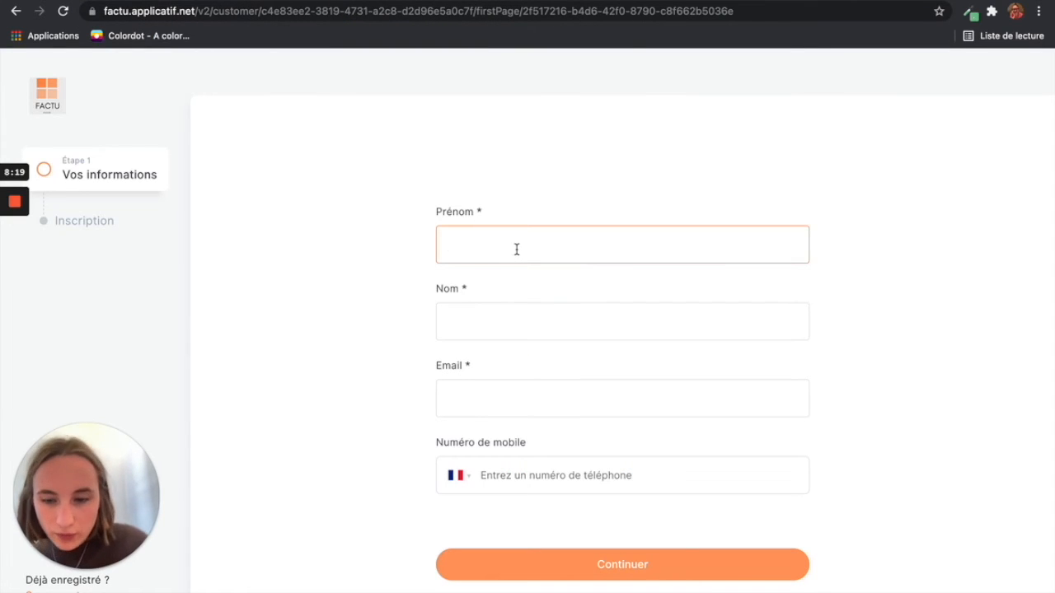
pyautogui.write('Estelle')
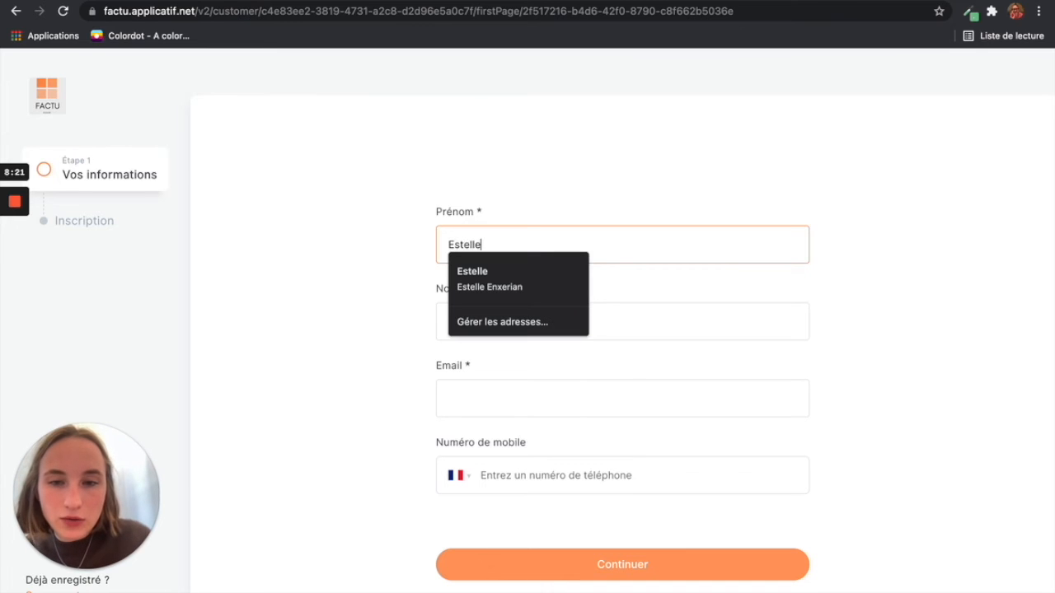
pyautogui.click(675, 325)
pyautogui.write('Ksaar')
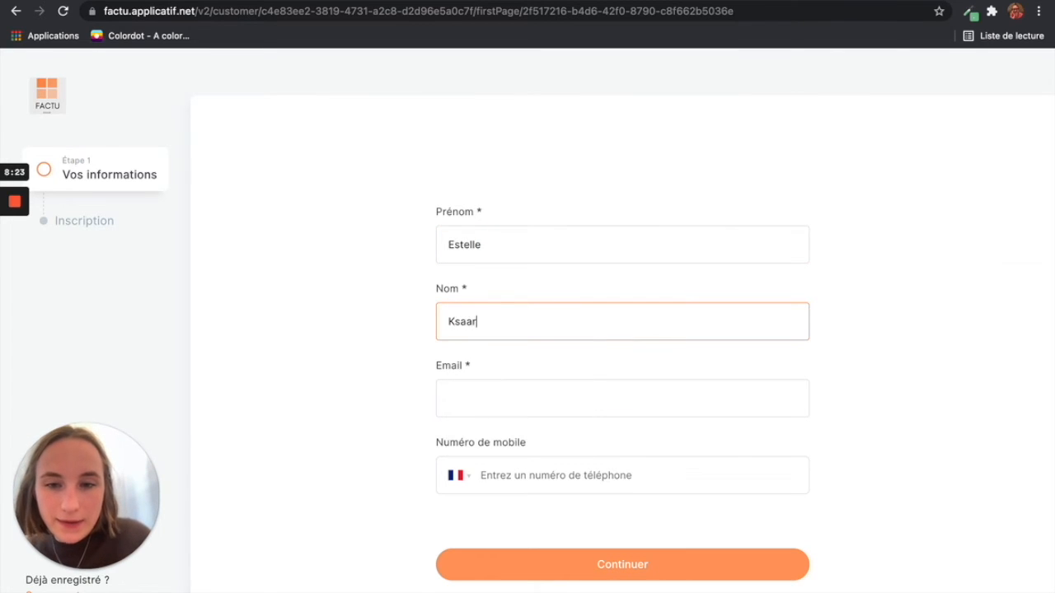
pyautogui.click(646, 402)
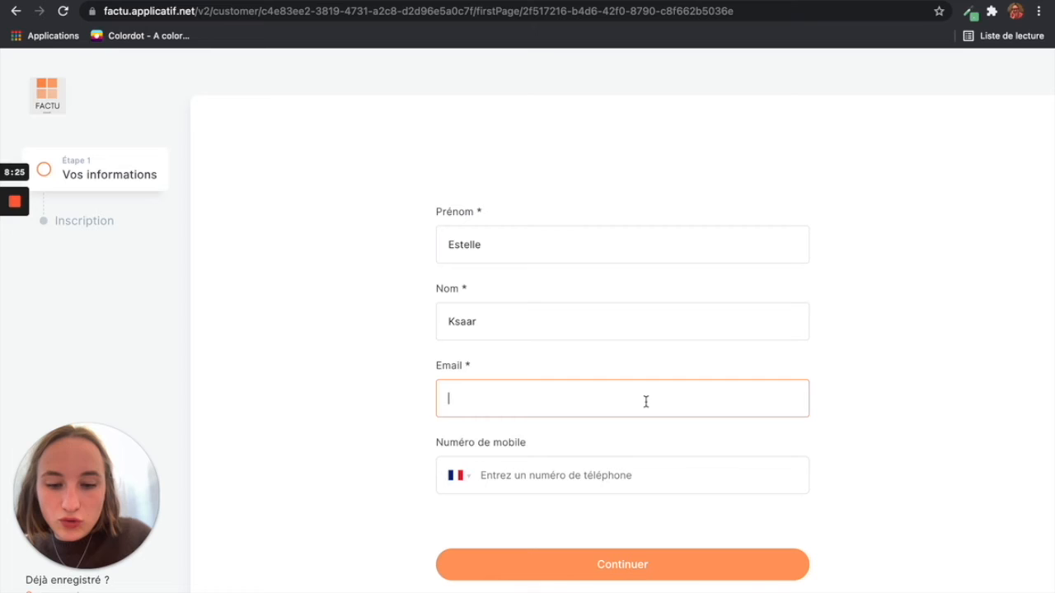
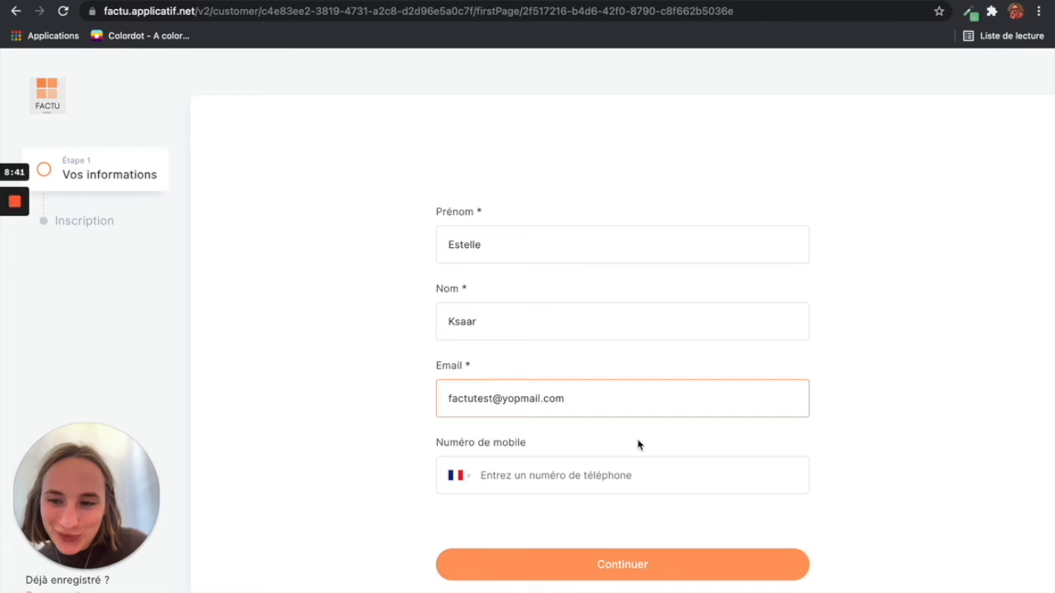
pyautogui.click(603, 565)
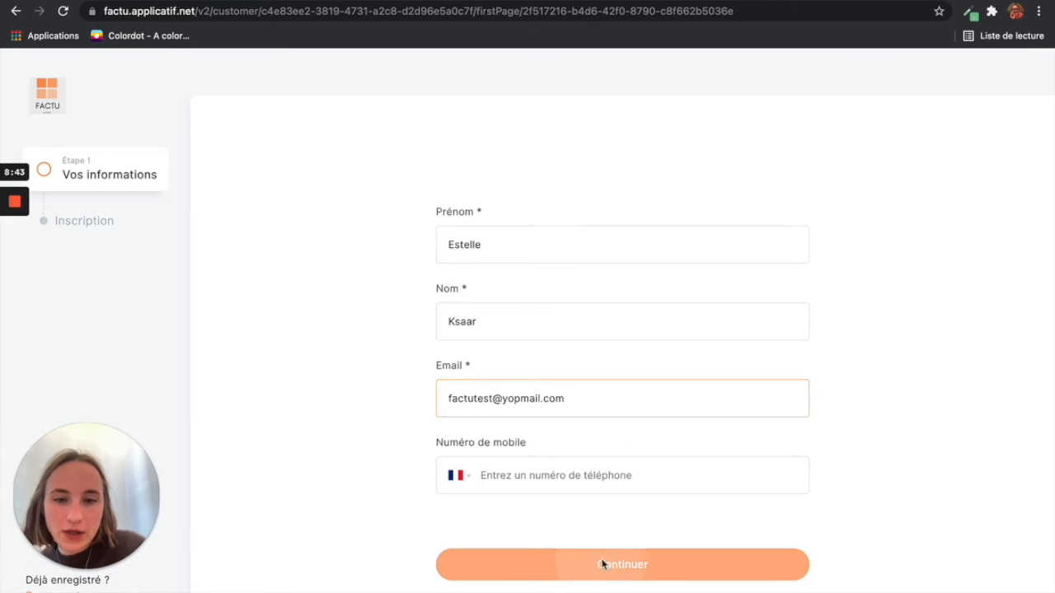
# Step: Enter and confirm the Factu account password, then submit it to request a confirmation code
pyautogui.click(579, 348)
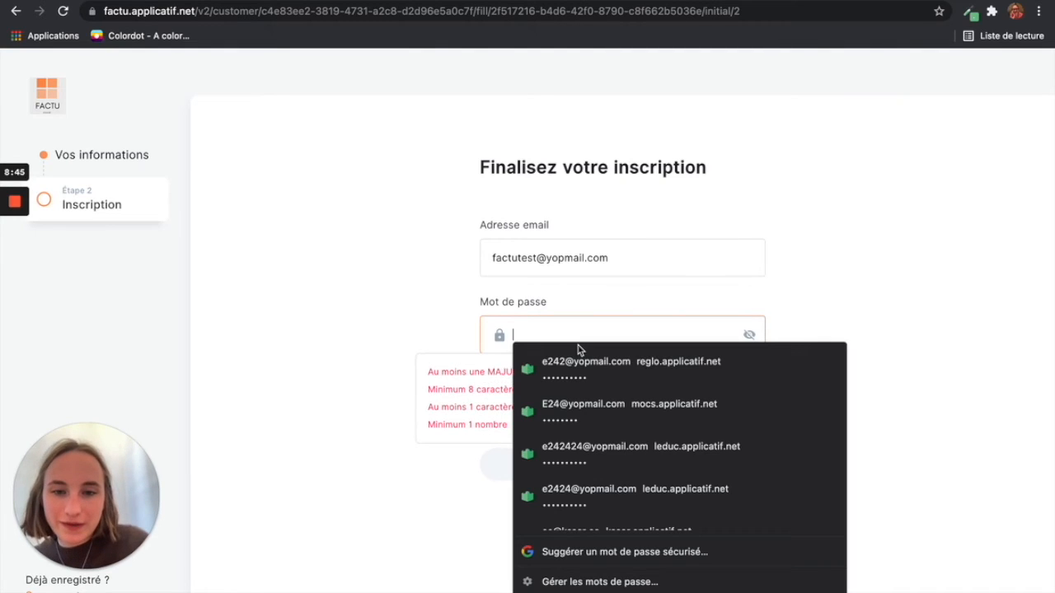
pyautogui.click(246, 346)
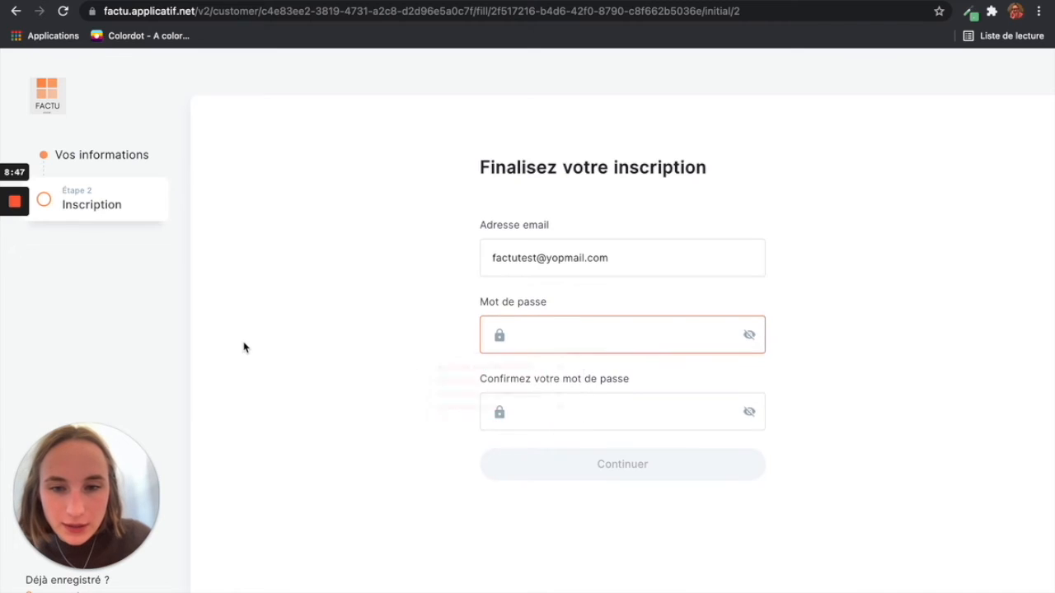
pyautogui.click(588, 341)
pyautogui.write('••••••••••')
pyautogui.click(393, 504)
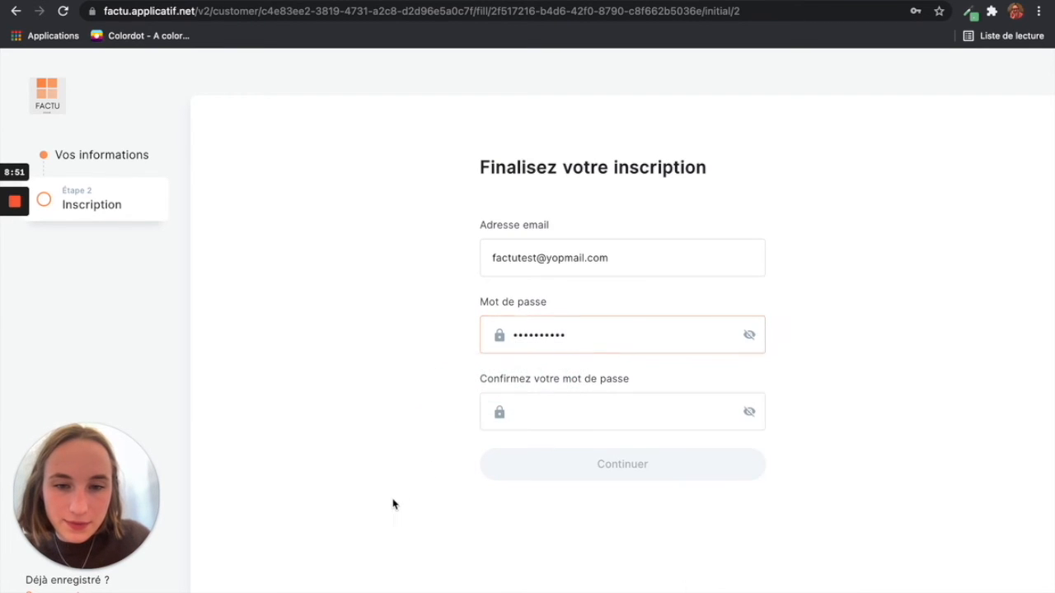
pyautogui.click(600, 418)
pyautogui.write('••••••••••')
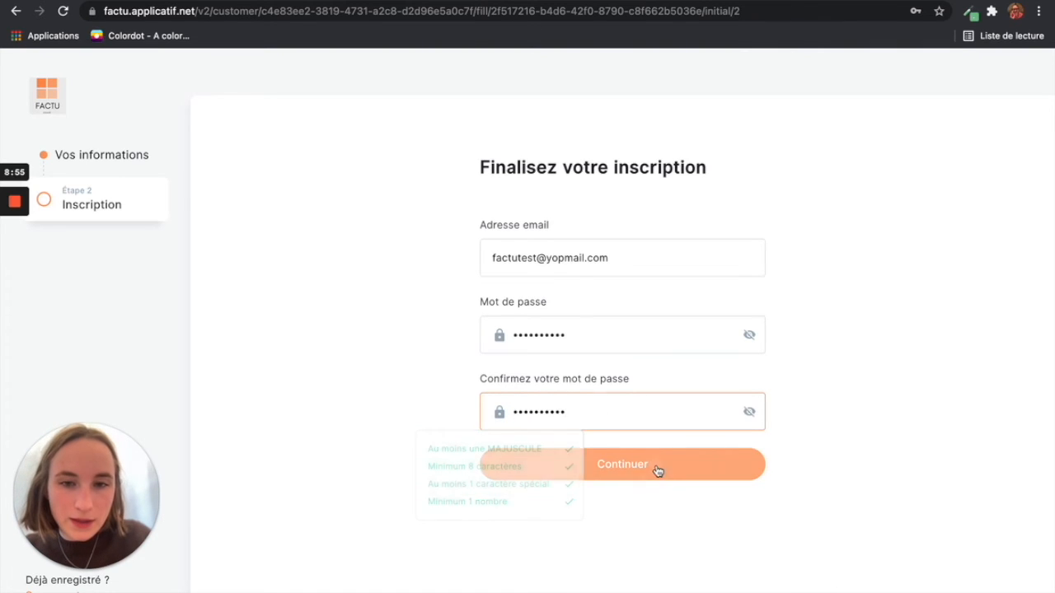
pyautogui.click(658, 468)
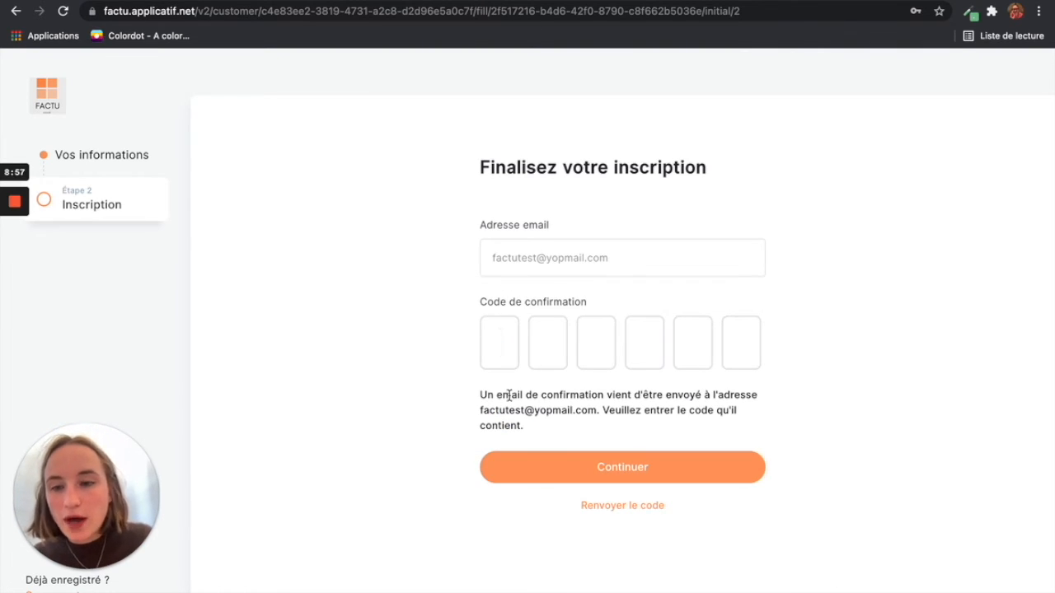
# Step: Copy the emailed confirmation code from the refreshed YOPmail inbox and return to Factu
pyautogui.click(287, 1)
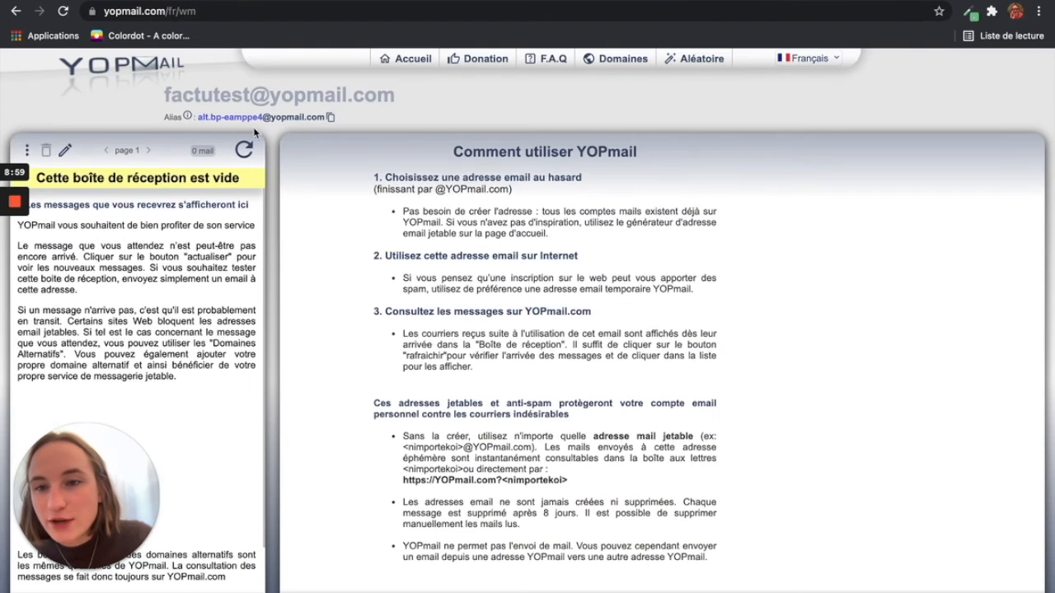
pyautogui.click(245, 149)
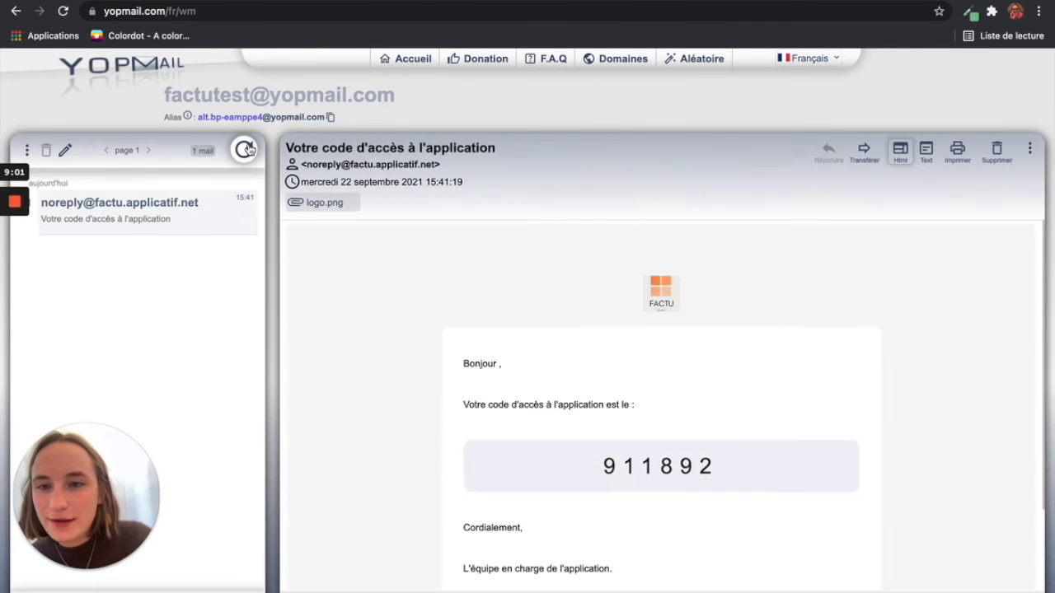
pyautogui.doubleClick(658, 463)
pyautogui.press('super+c')
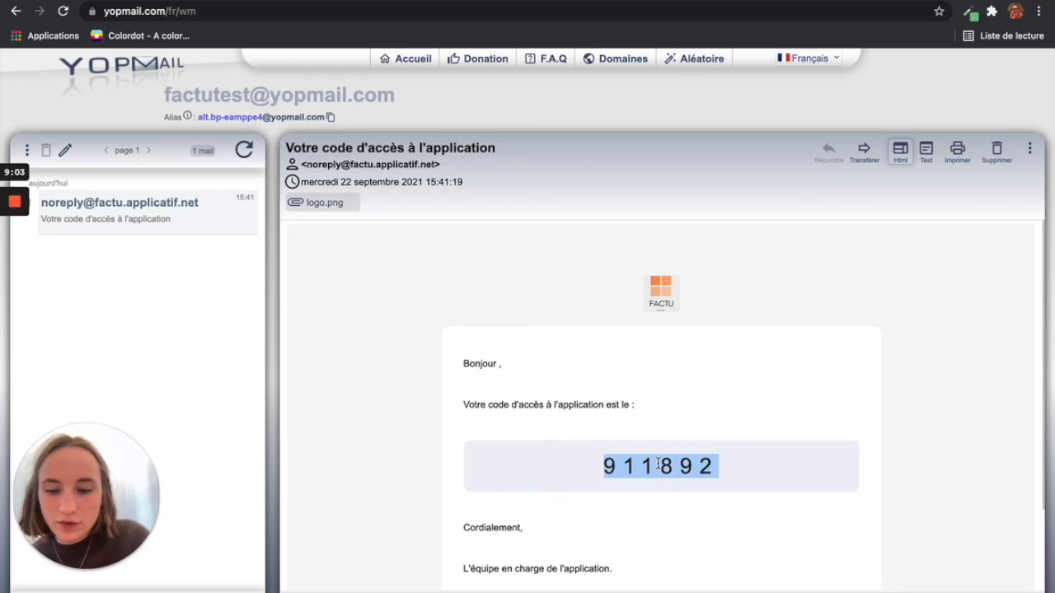
pyautogui.click(494, 1)
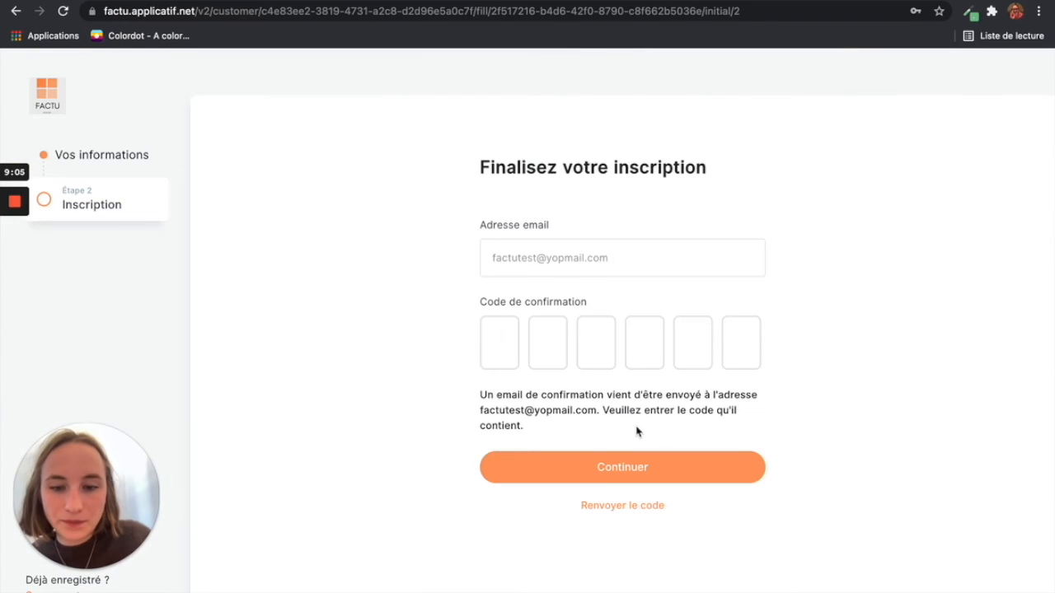
# Step: Paste the confirmation code to finish sign-up and decline saving the password in the browser
pyautogui.press('super+v')
pyautogui.click(632, 470)
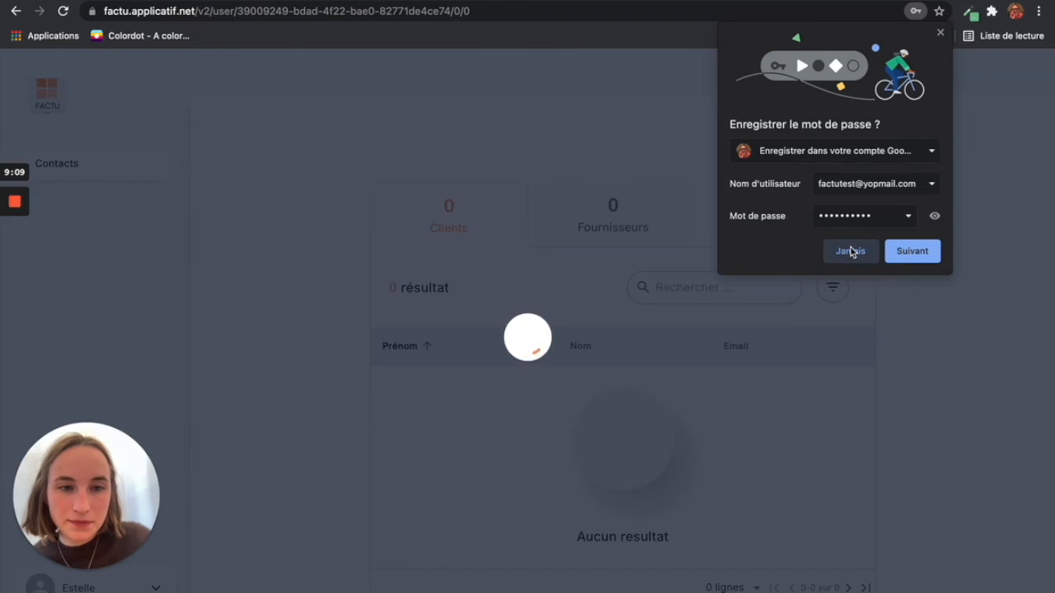
pyautogui.click(851, 250)
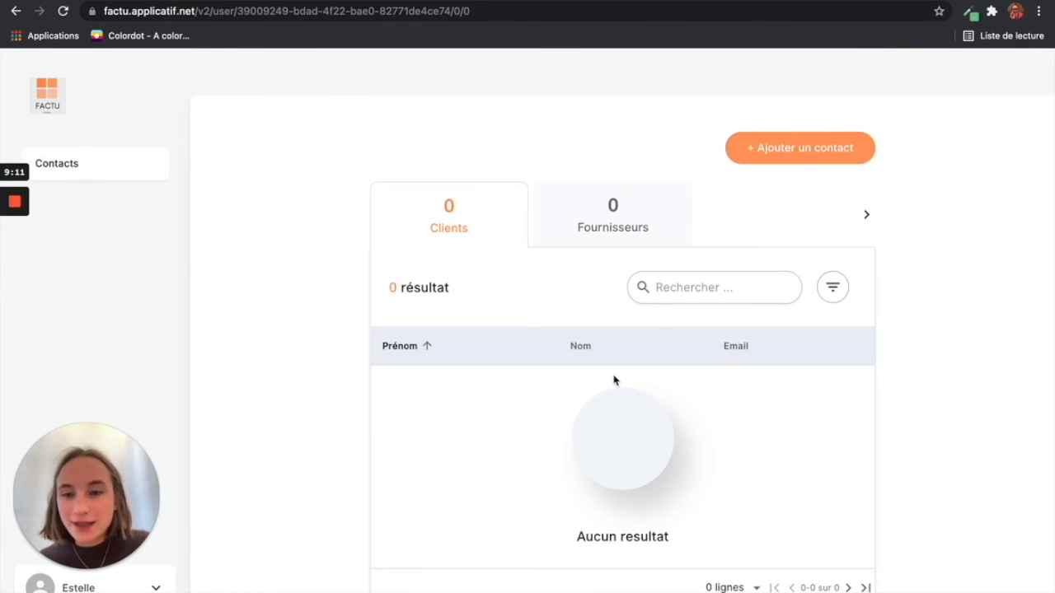
# Step: Create a Client contact with the person's first name, last name and yopmail e-mail address
pyautogui.click(780, 160)
pyautogui.click(426, 217)
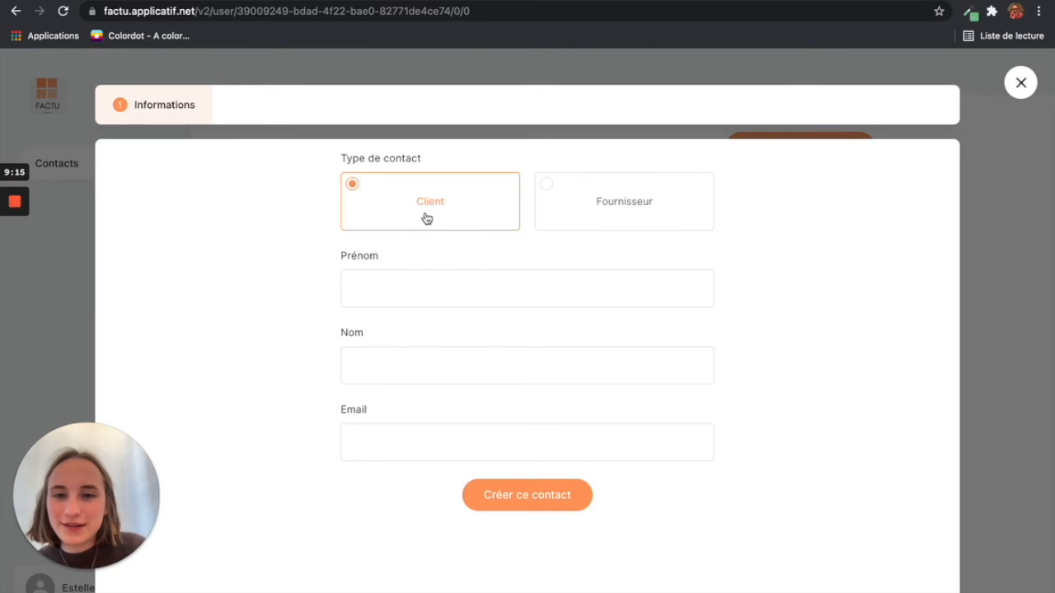
pyautogui.click(416, 286)
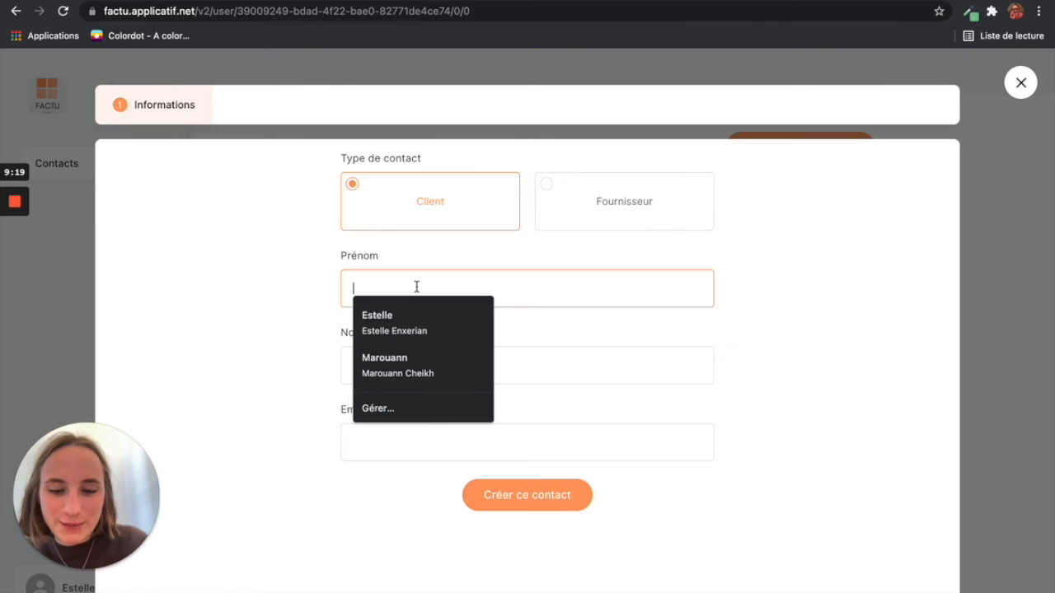
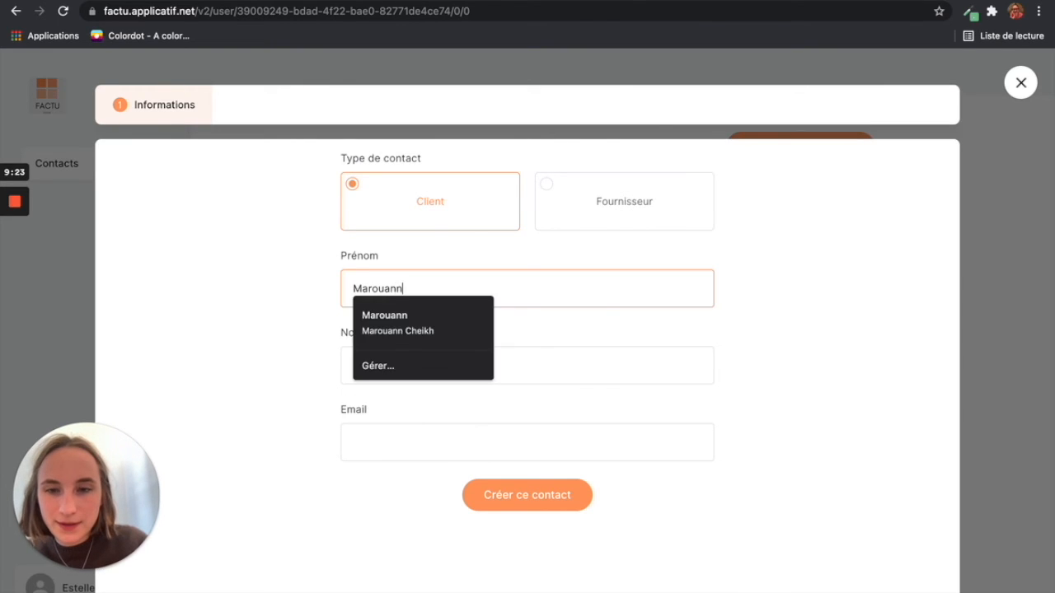
pyautogui.click(252, 387)
pyautogui.click(403, 365)
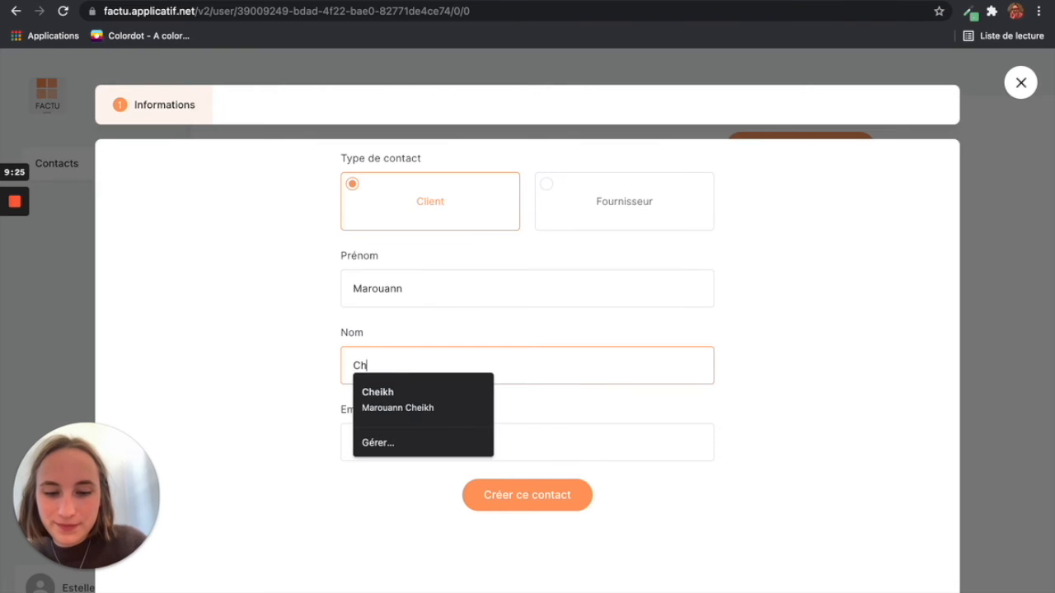
pyautogui.click(397, 486)
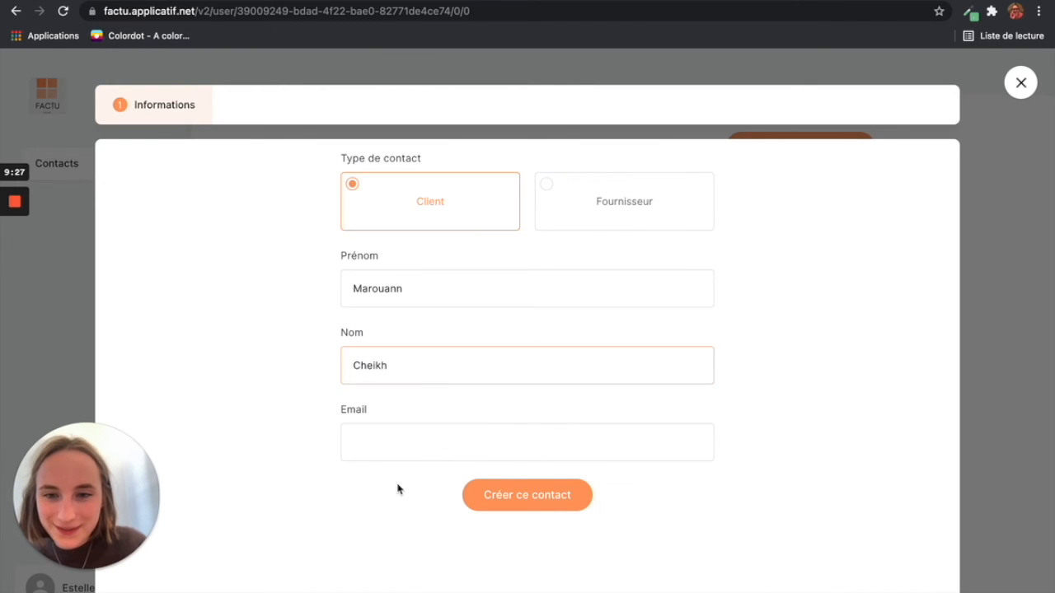
pyautogui.click(407, 435)
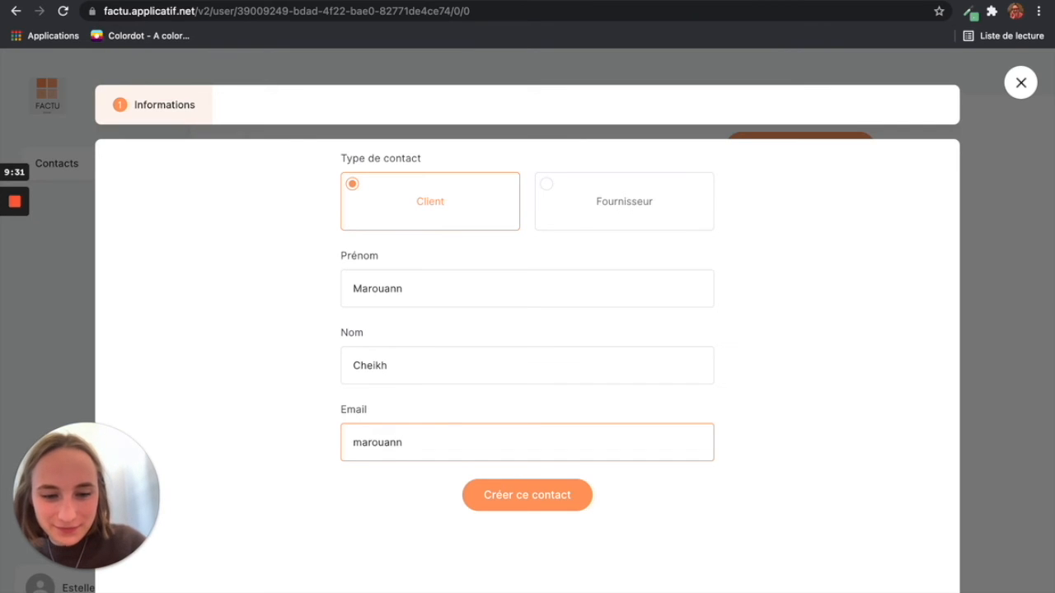
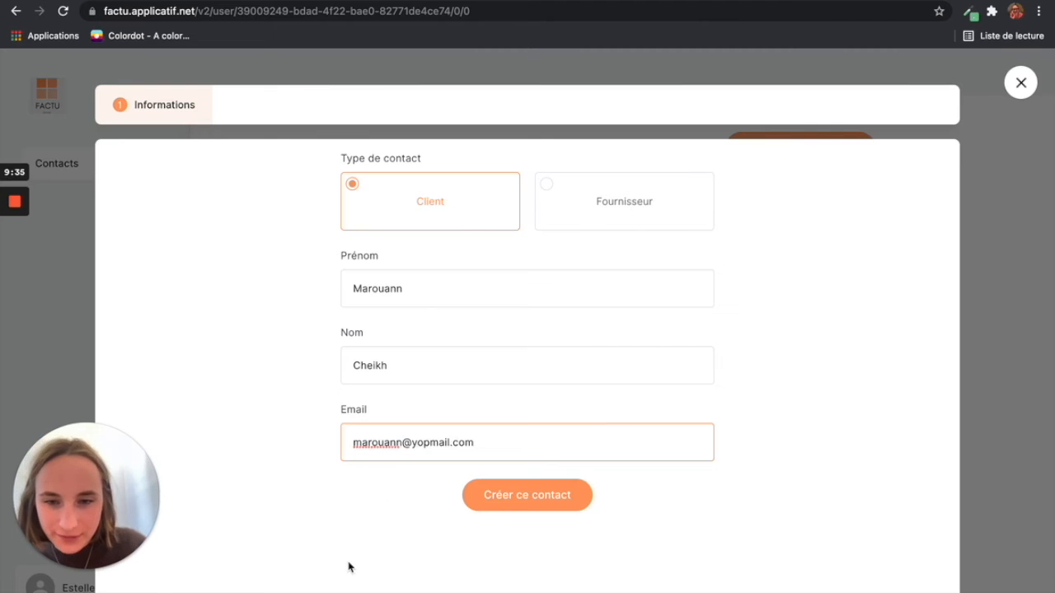
pyautogui.click(551, 494)
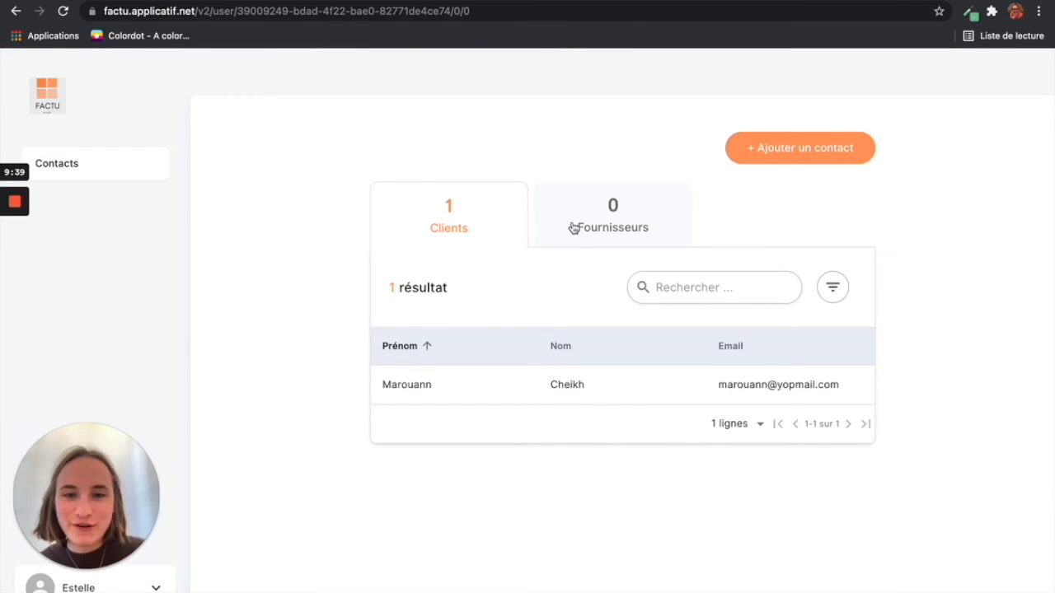
# Step: Create a Fournisseur contact with the person's first name, last name and yopmail e-mail
pyautogui.click(769, 159)
pyautogui.click(664, 213)
pyautogui.click(471, 297)
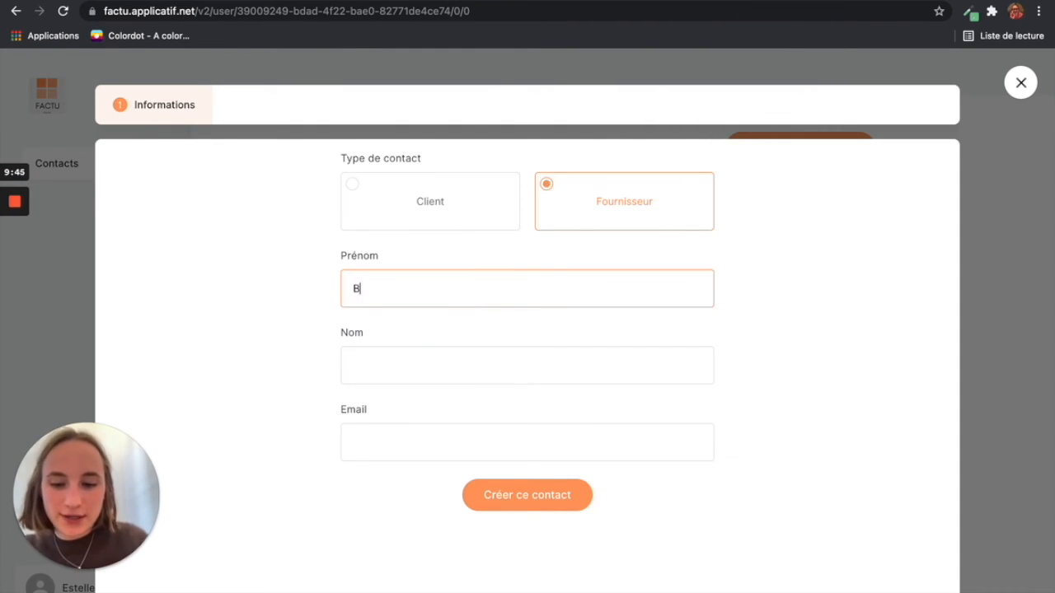
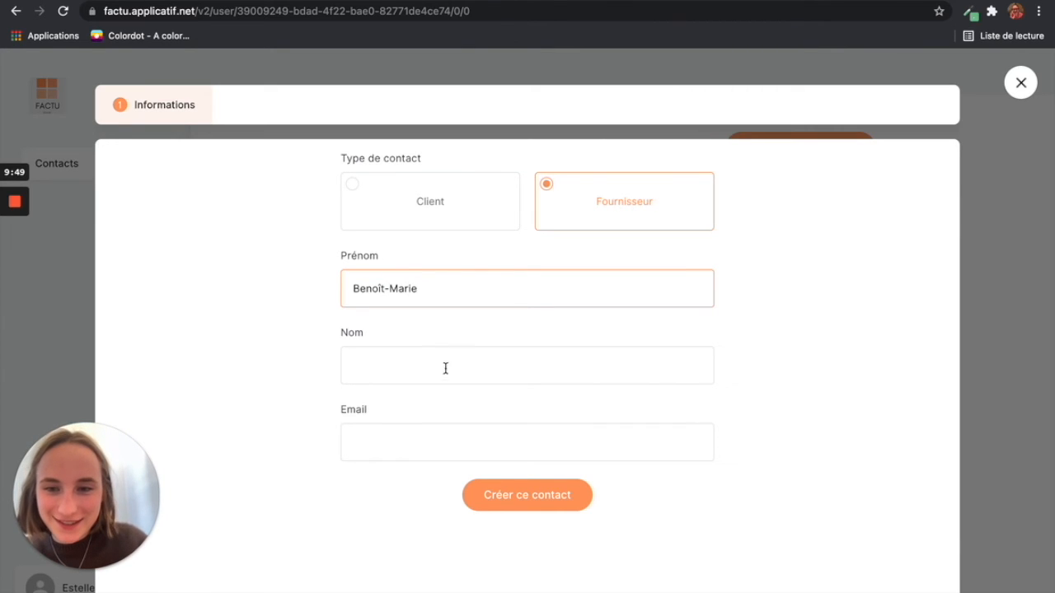
pyautogui.click(445, 367)
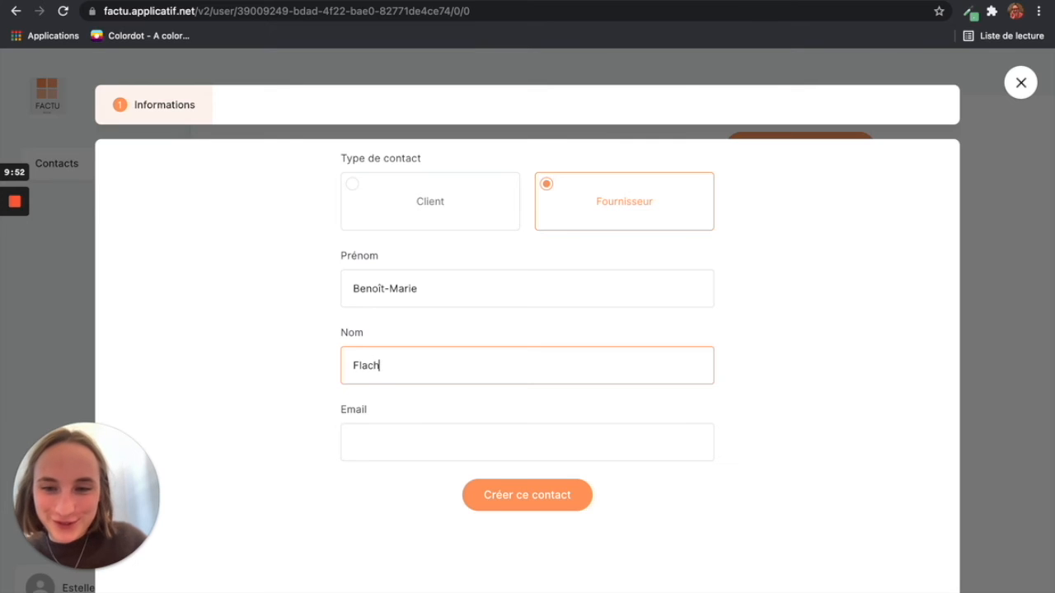
pyautogui.click(428, 454)
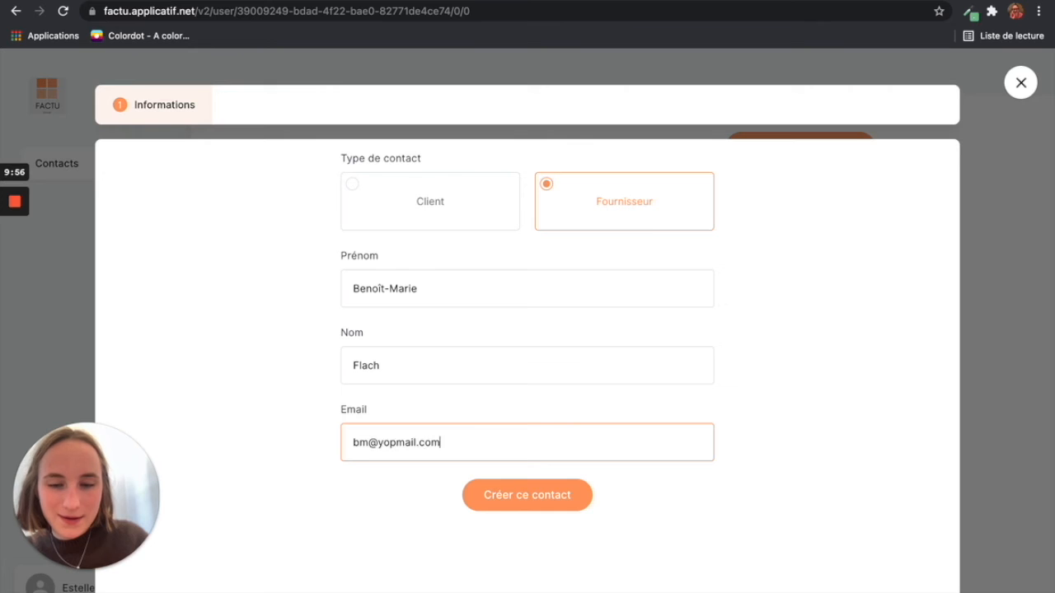
pyautogui.click(532, 501)
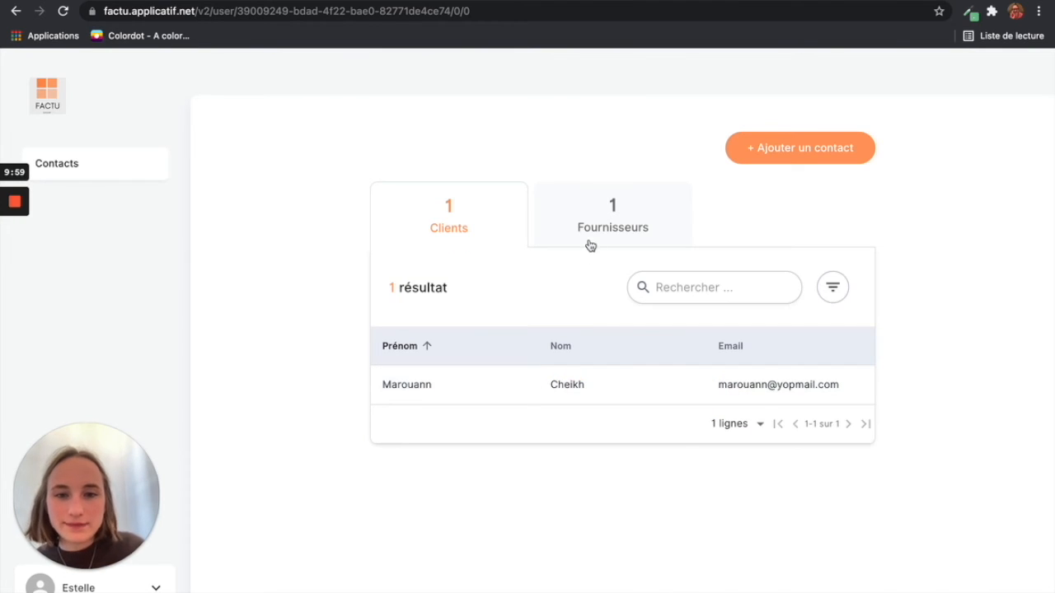
# Step: Check the new supplier is listed under Fournisseurs, then return to the Ksaar editor
pyautogui.click(590, 246)
pyautogui.click(502, 239)
pyautogui.click(602, 239)
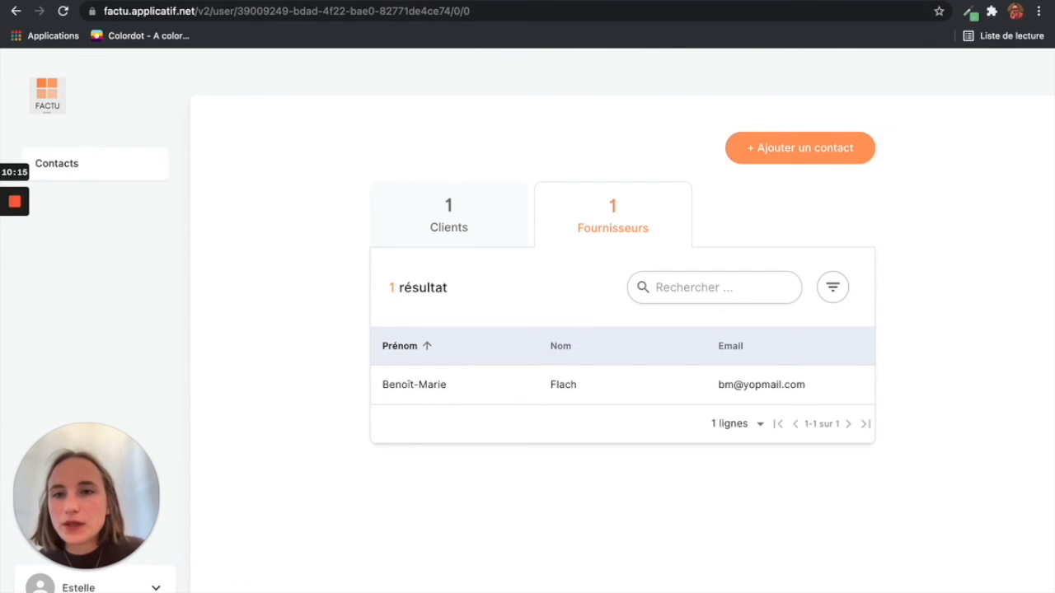
pyautogui.click(107, 1)
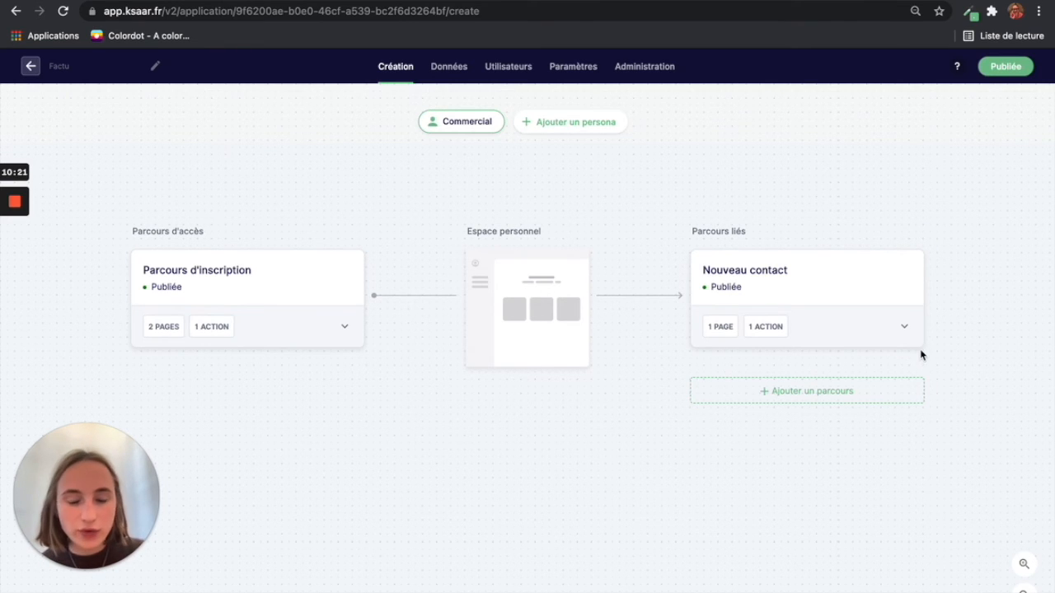
# Step: Expand the Nouveau contact card and create FICHE 1 under its Fiches
pyautogui.moveTo(912, 345)
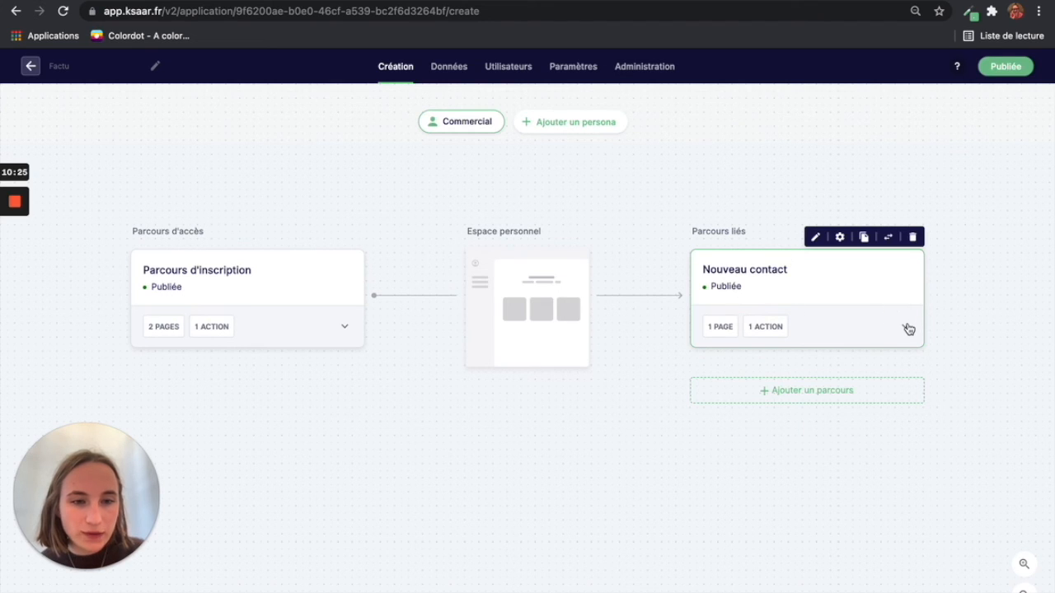
pyautogui.click(908, 327)
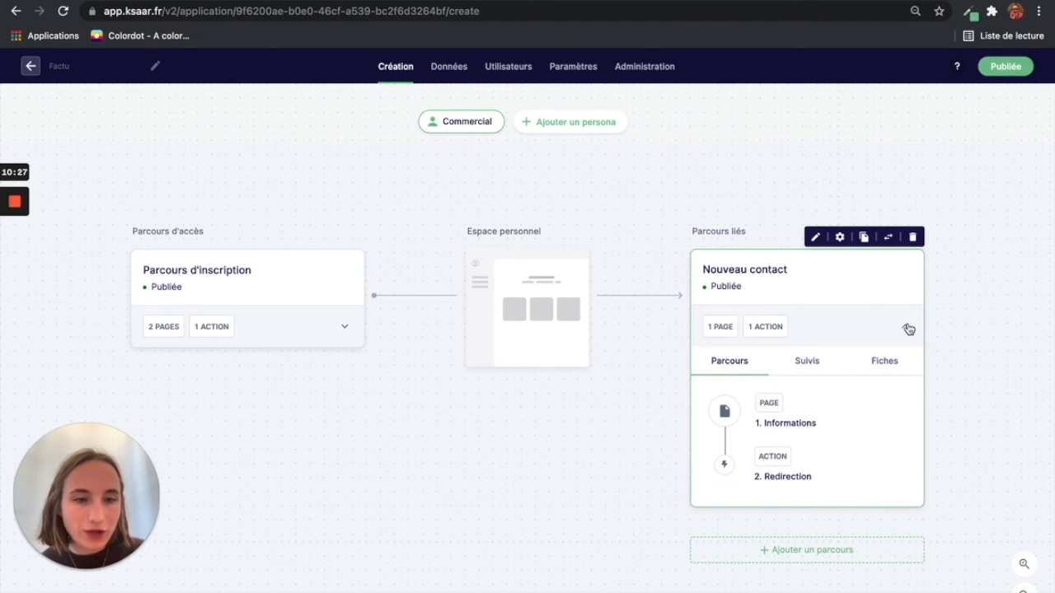
pyautogui.click(893, 365)
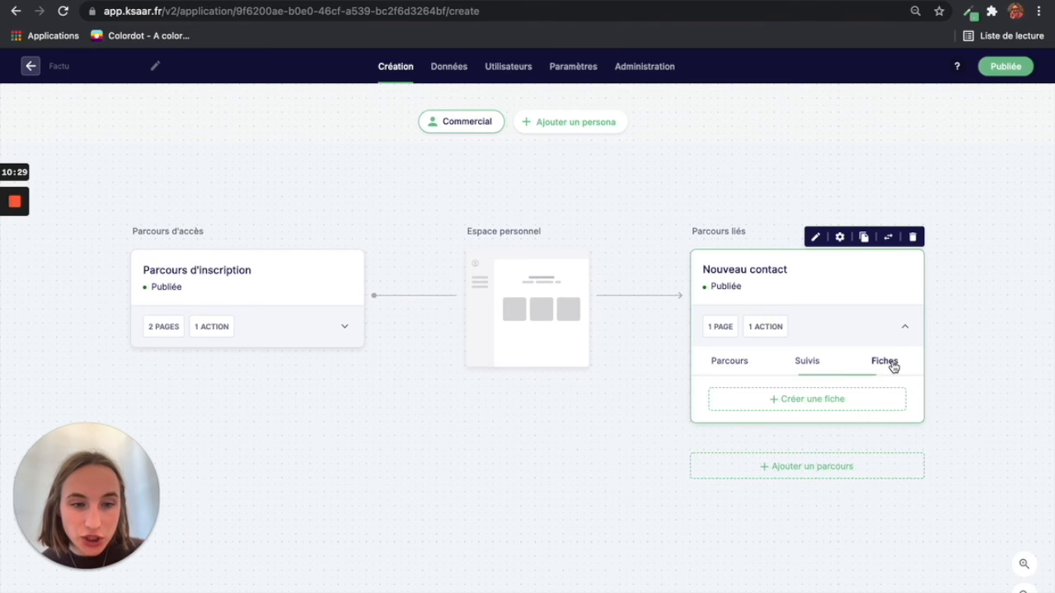
pyautogui.click(828, 402)
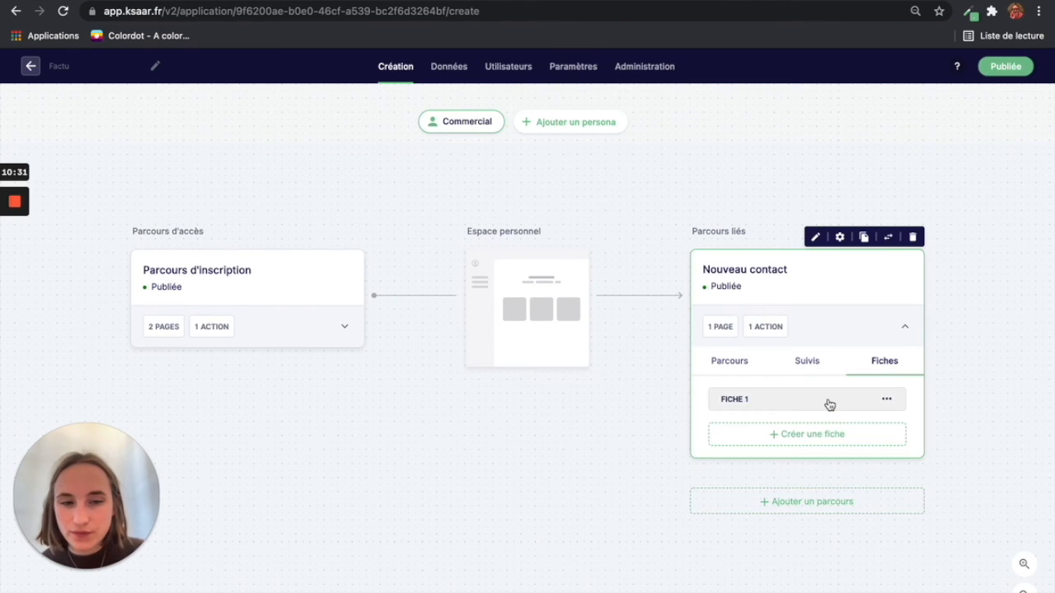
# Step: Rename the fiche from 'Fiche 1' to 'Contact'
pyautogui.click(810, 412)
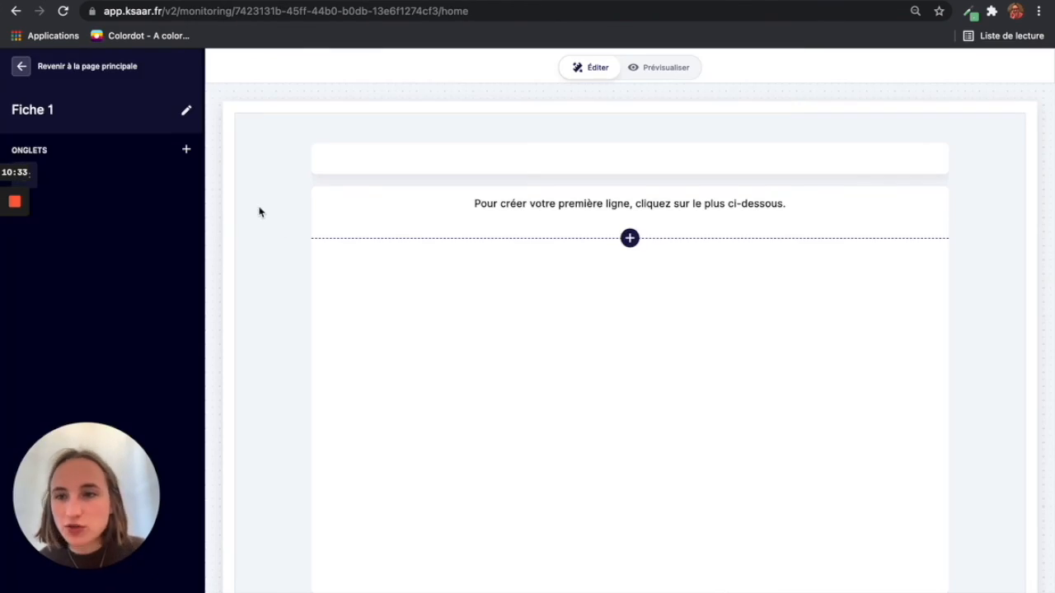
pyautogui.click(52, 108)
pyautogui.moveTo(53, 109); pyautogui.dragTo(10, 110)
pyautogui.write('COn')
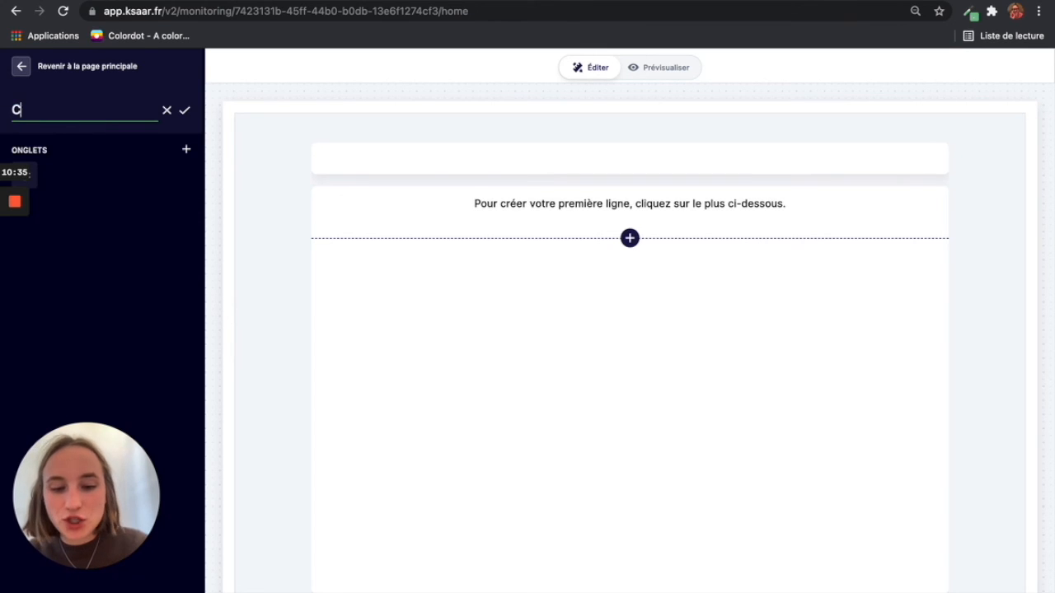
pyautogui.press('BackSpace')
pyautogui.press('BackSpace')
pyautogui.write('ontact')
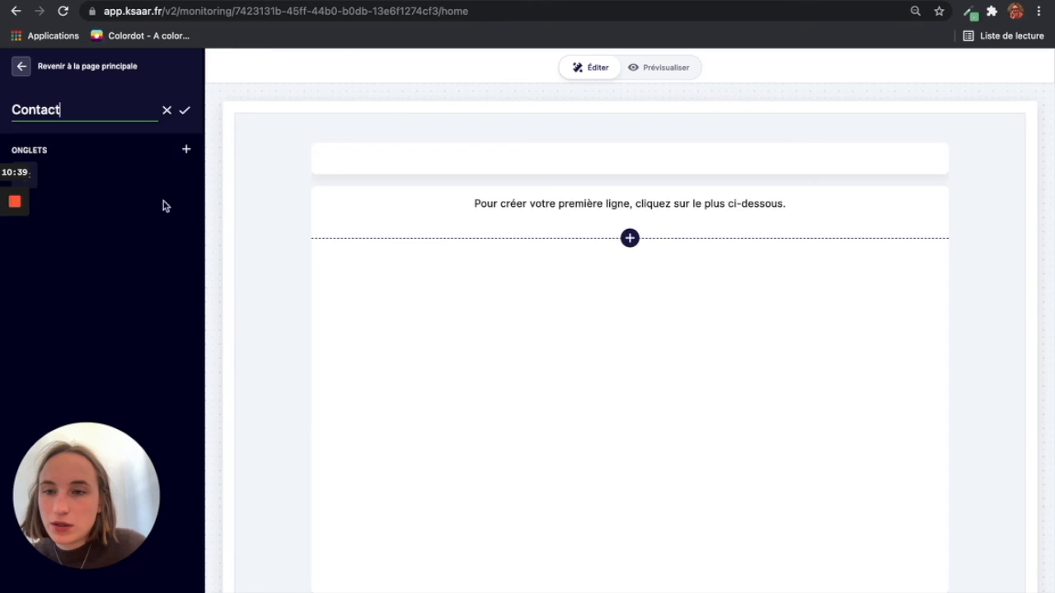
pyautogui.click(185, 110)
# Step: Add a first tab named 'Informations' to the Contact fiche
pyautogui.click(186, 149)
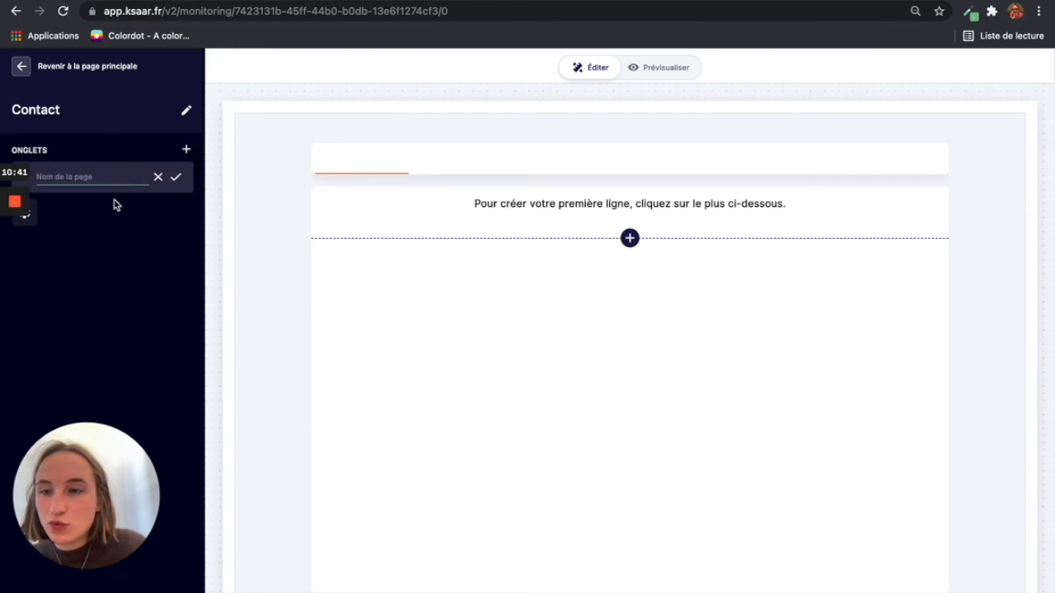
pyautogui.write('Informations')
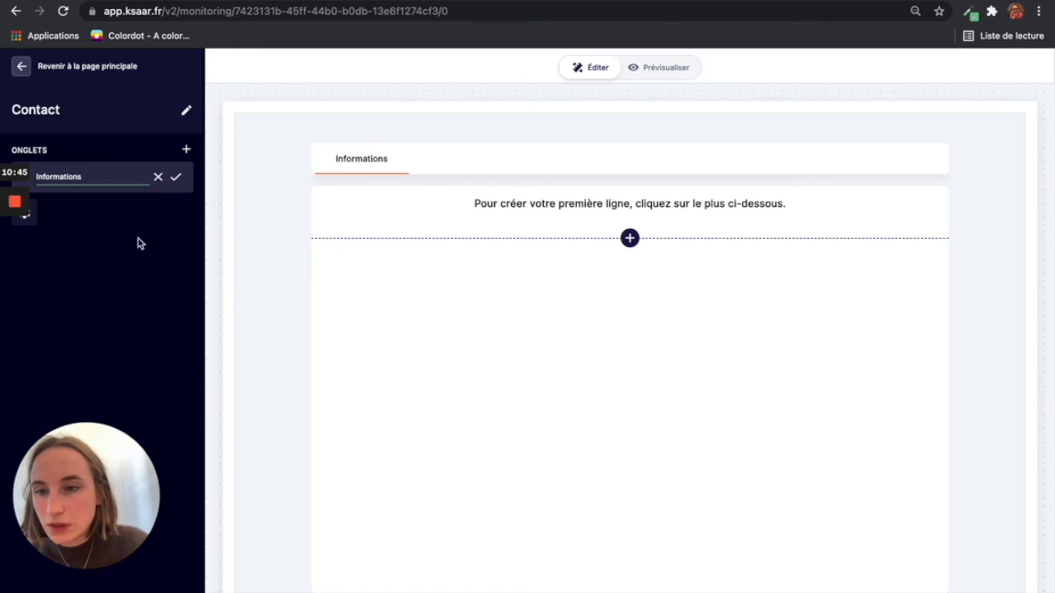
pyautogui.click(176, 177)
pyautogui.click(629, 239)
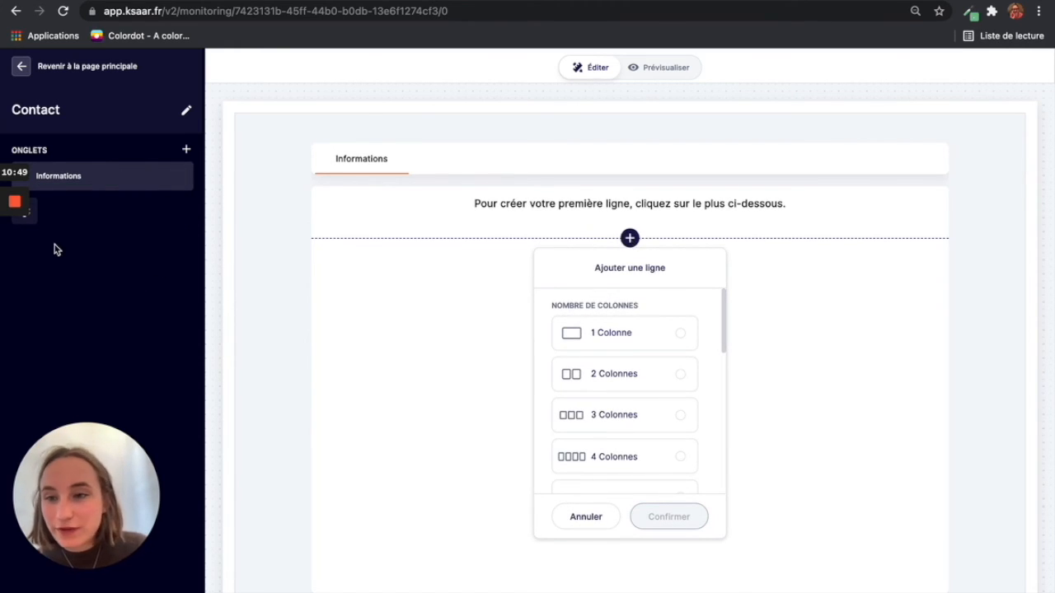
# Step: Import the Nouveau contact parcours fields into the Contact fiche from its settings
pyautogui.click(124, 205)
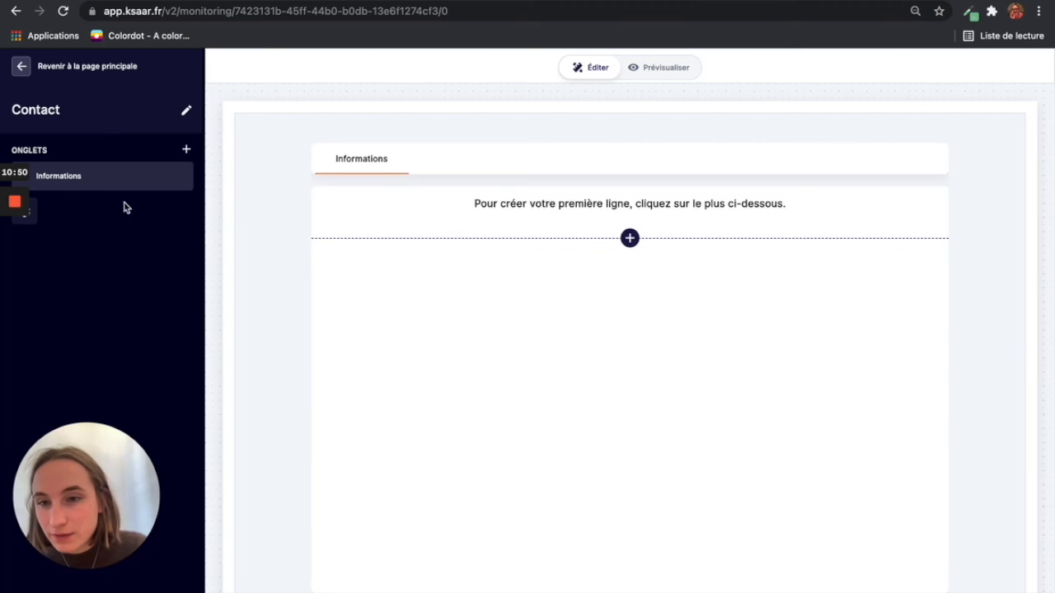
pyautogui.click(32, 223)
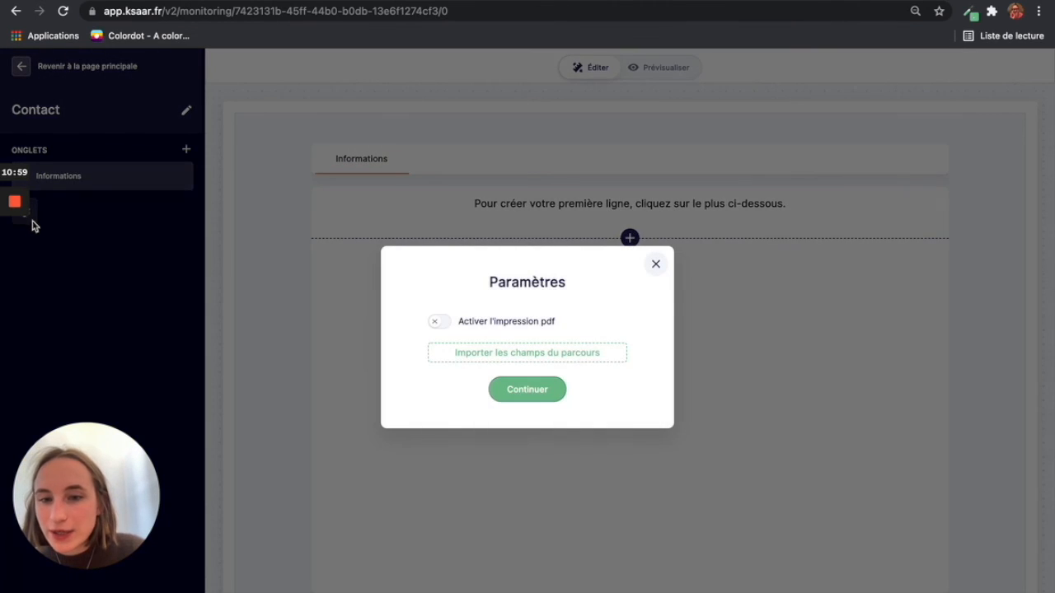
pyautogui.click(520, 357)
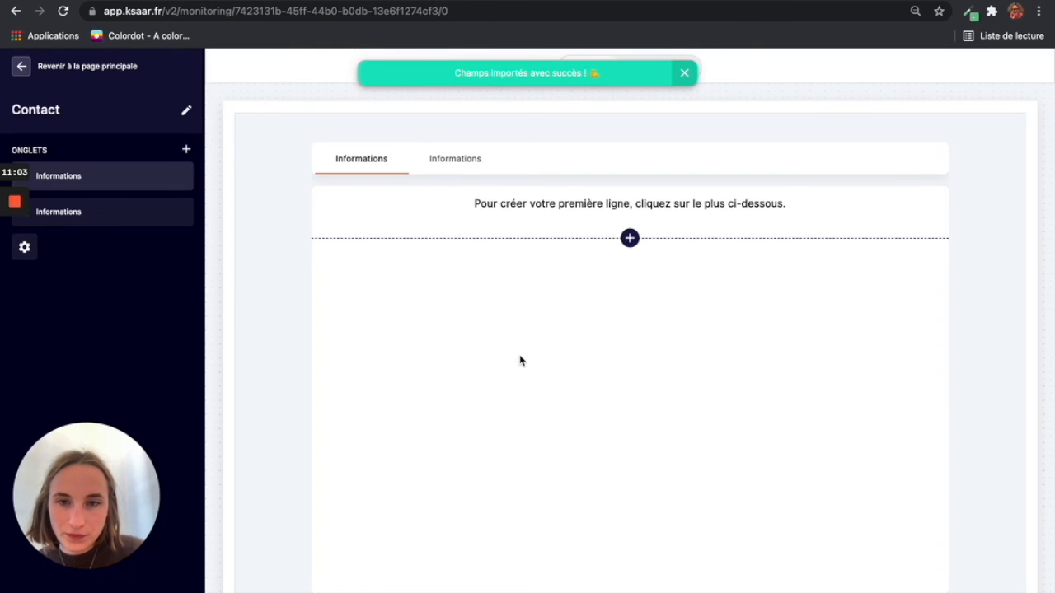
# Step: Delete the second Informations tab via Supprimer and go back to the main page
pyautogui.click(454, 160)
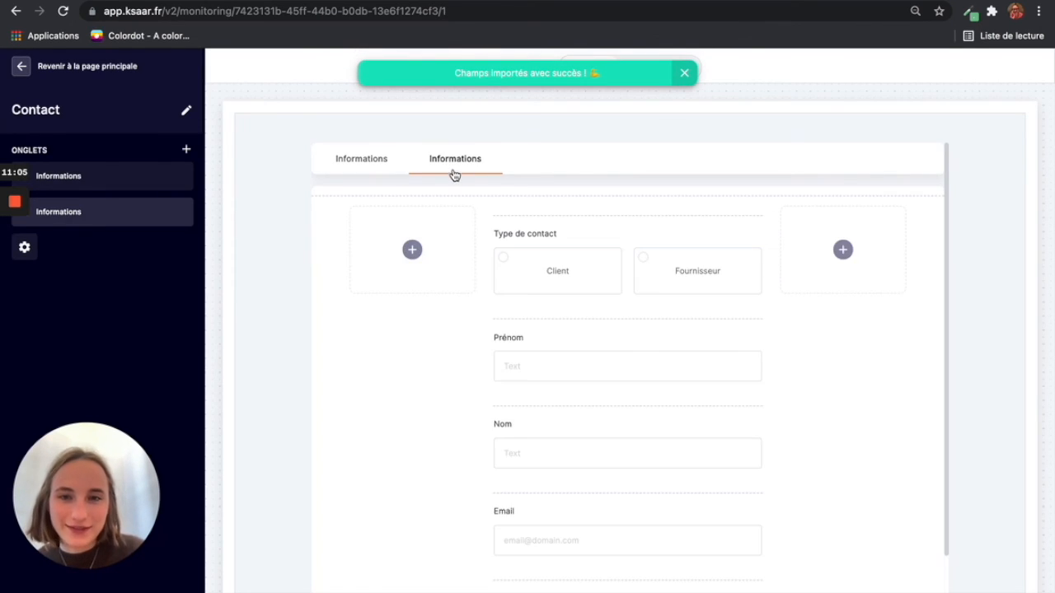
pyautogui.scroll(-1, 592, 417)
pyautogui.scroll(1, 592, 417)
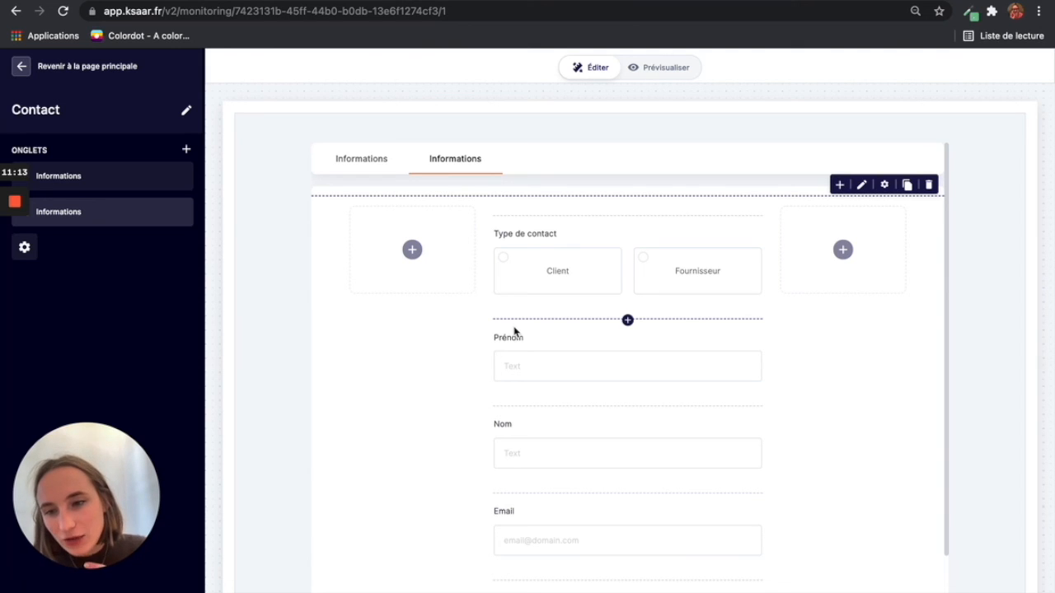
pyautogui.click(185, 177)
pyautogui.click(170, 239)
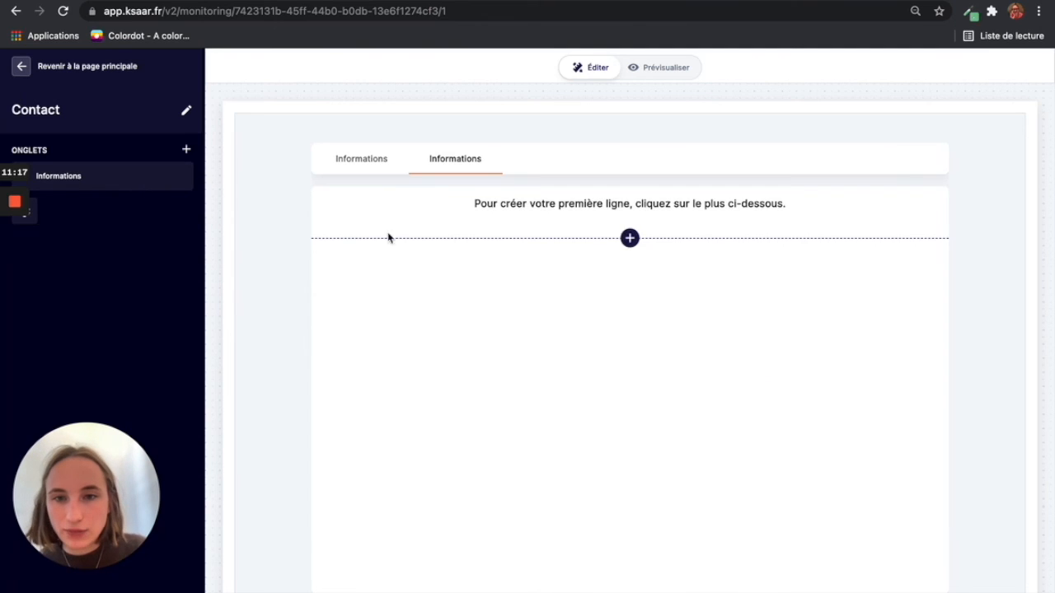
pyautogui.click(386, 168)
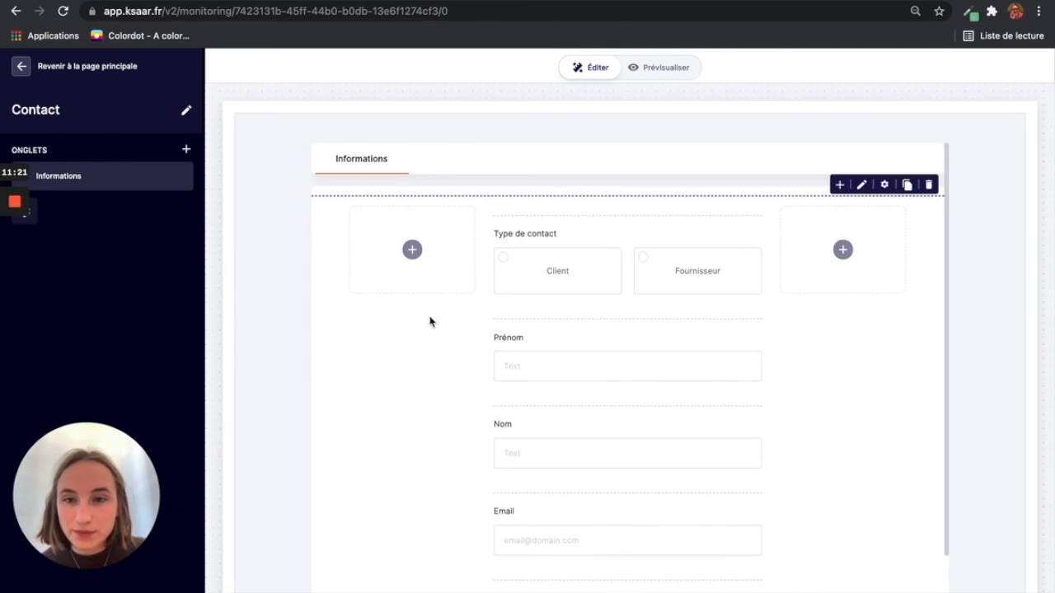
pyautogui.click(22, 69)
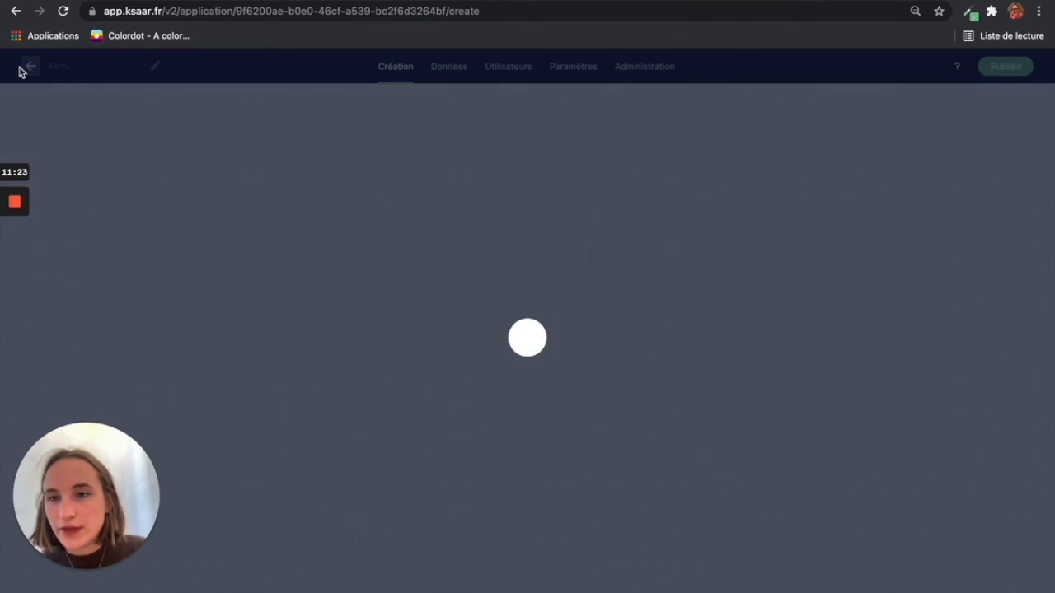
# Step: Add a 'Fiche' column of type Bouton d'accès à une fiche to Contacts, linked to Contact
pyautogui.click(444, 80)
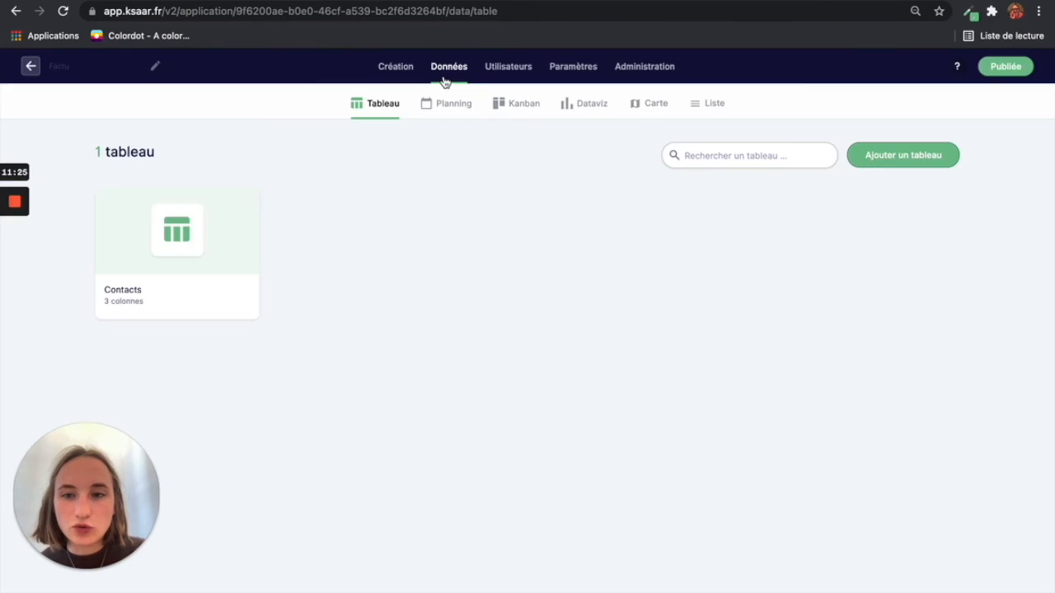
pyautogui.click(168, 226)
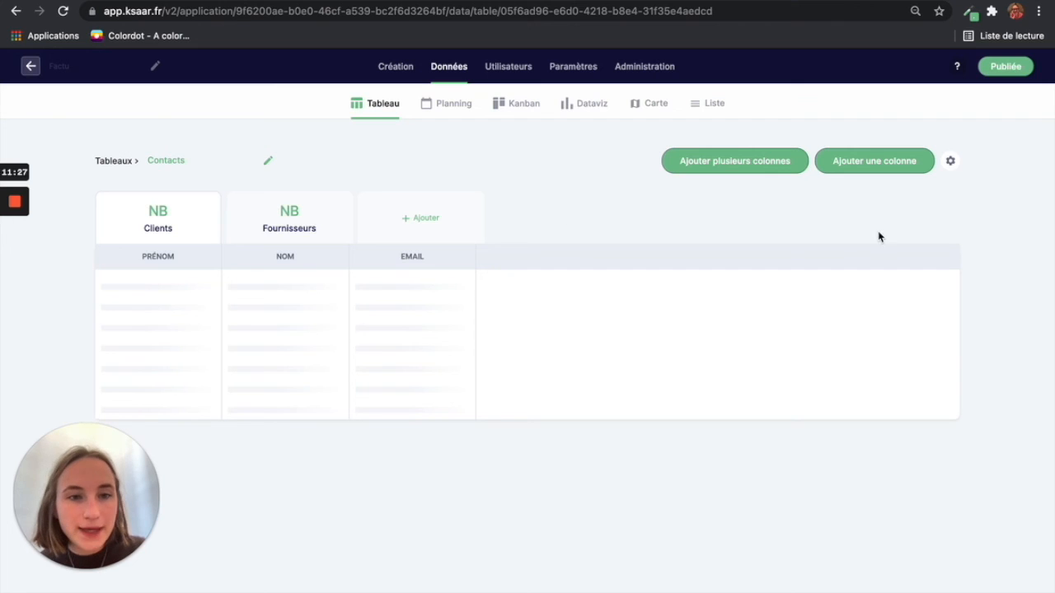
pyautogui.click(877, 159)
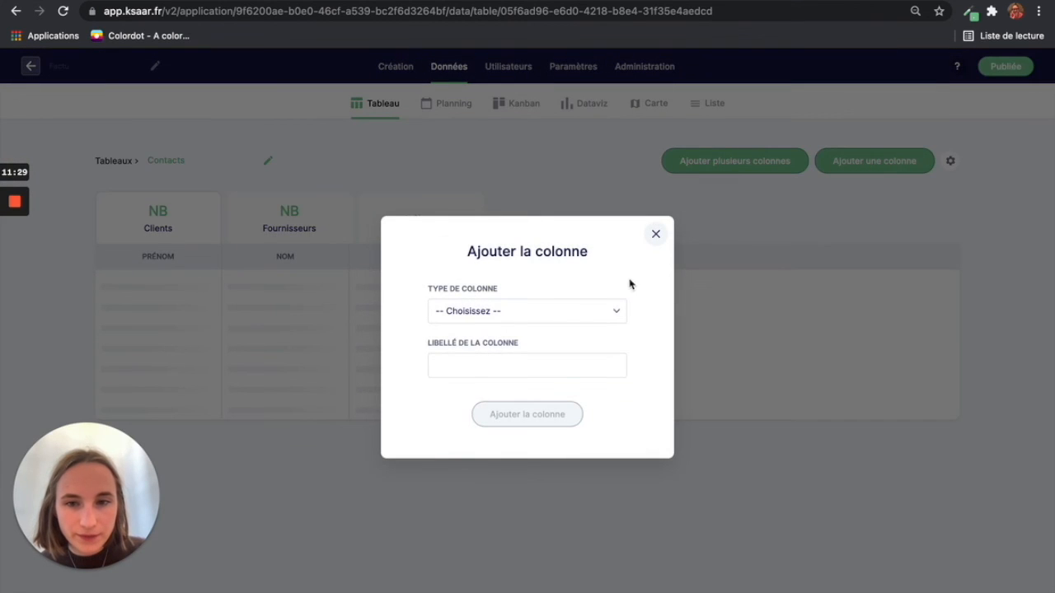
pyautogui.click(616, 313)
pyautogui.scroll(-3, 544, 487)
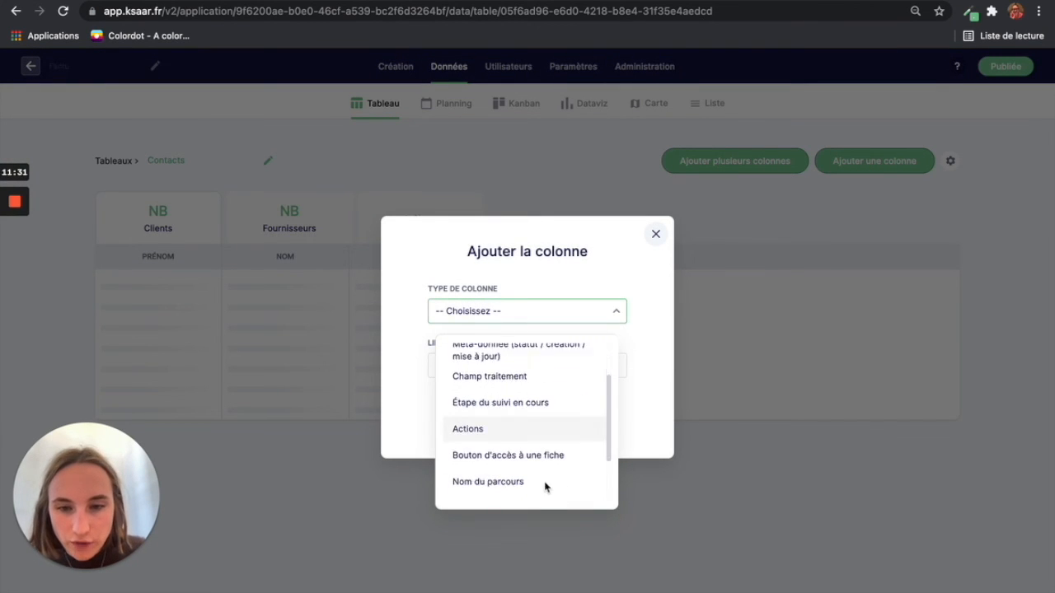
pyautogui.click(543, 382)
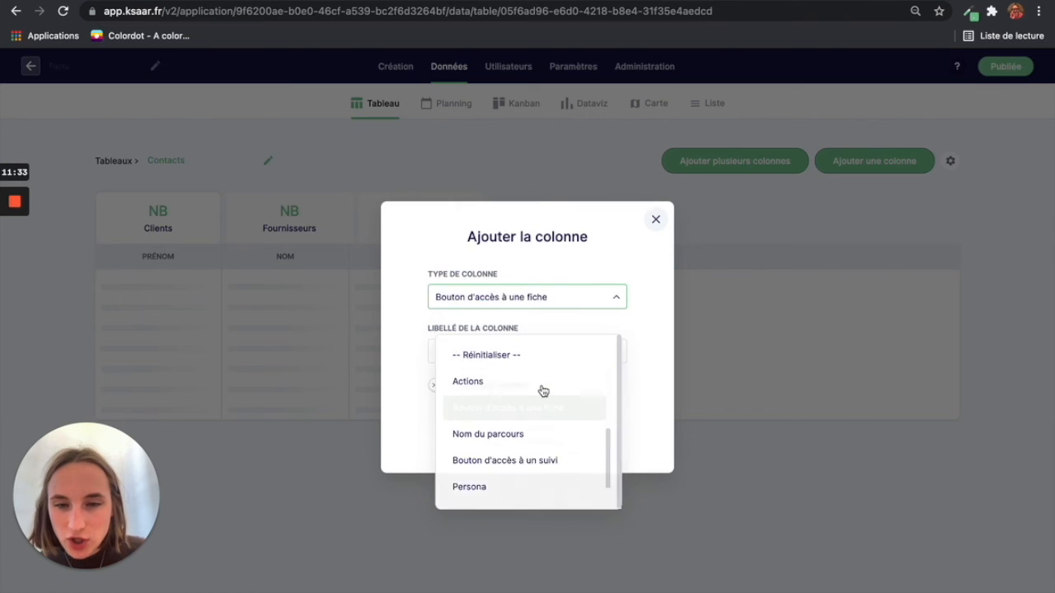
pyautogui.click(508, 328)
pyautogui.write('Fi')
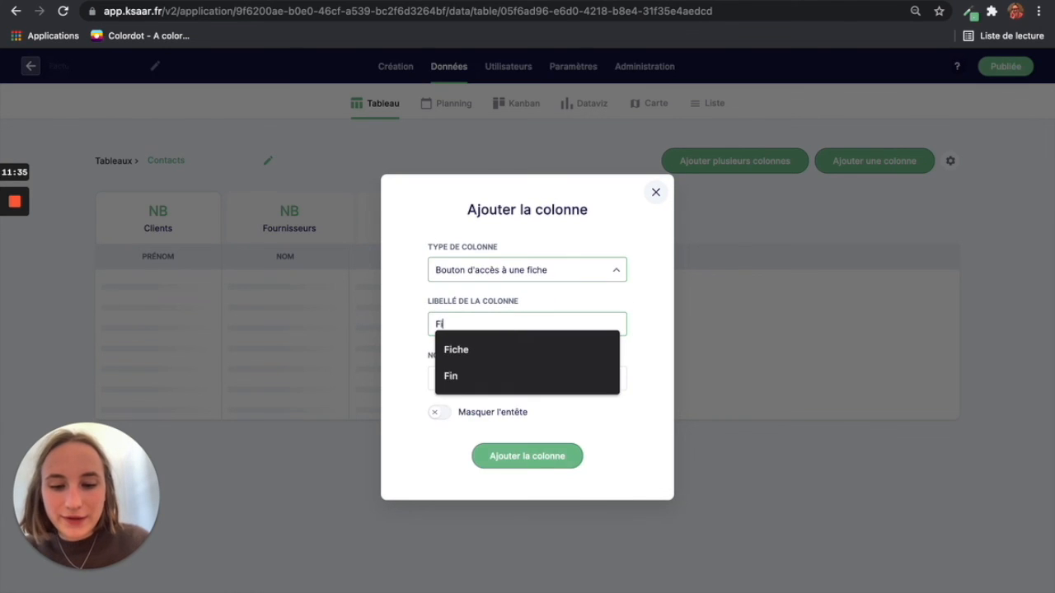
pyautogui.write('che')
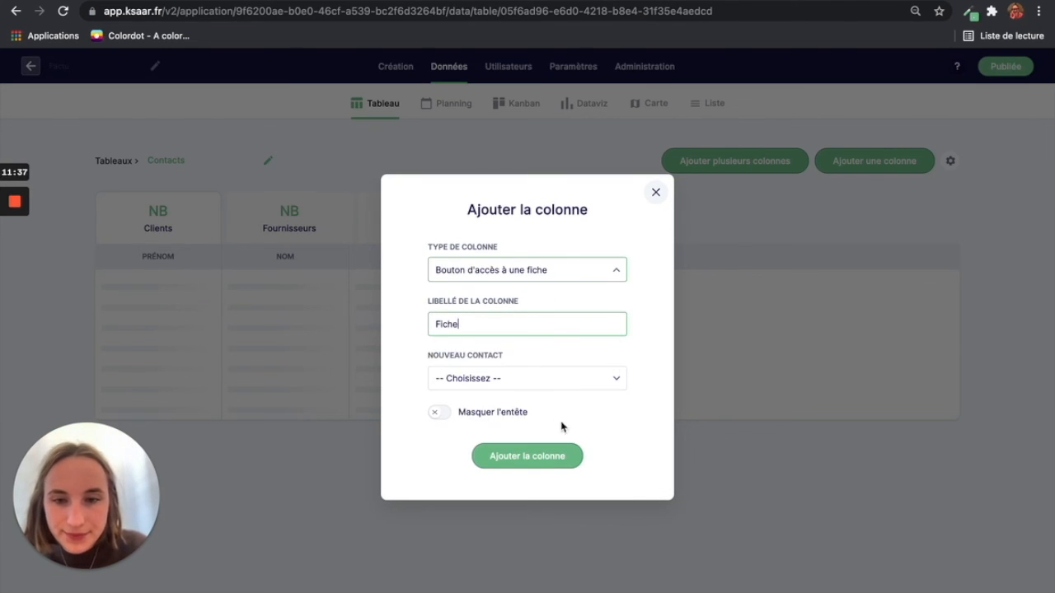
pyautogui.click(568, 379)
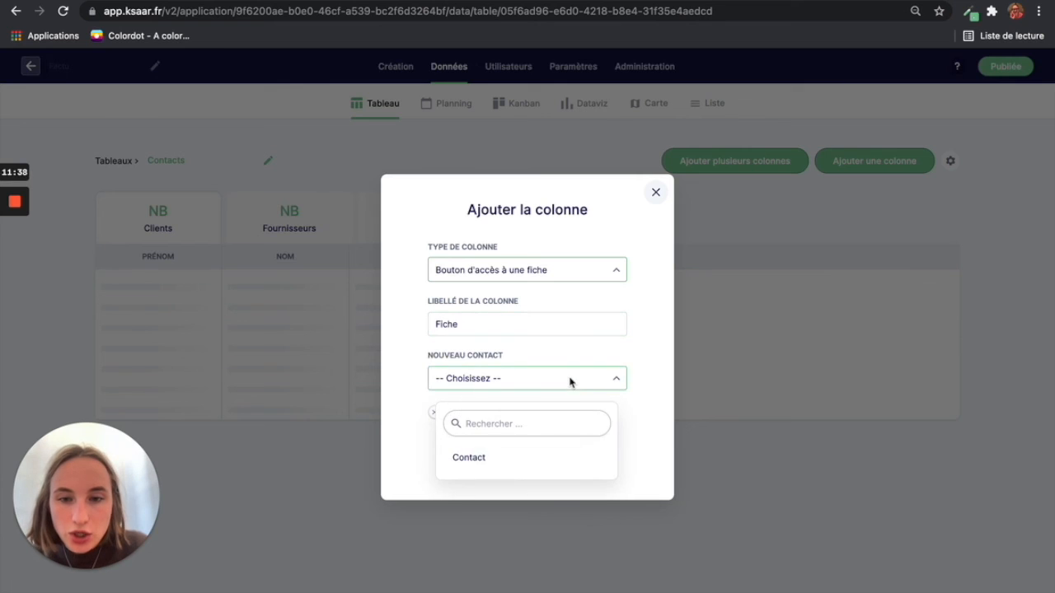
pyautogui.click(528, 461)
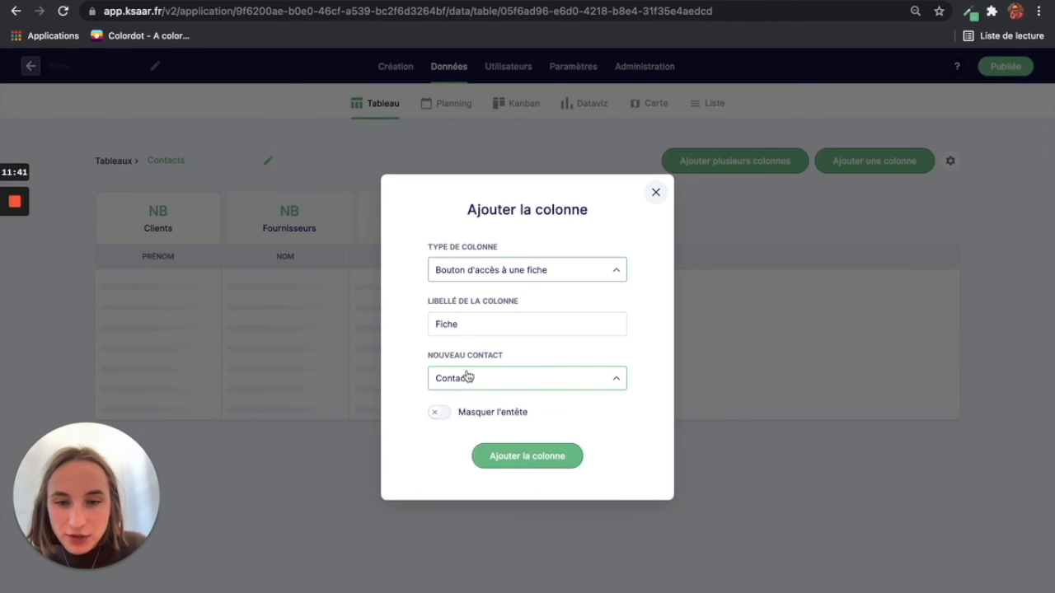
pyautogui.click(521, 458)
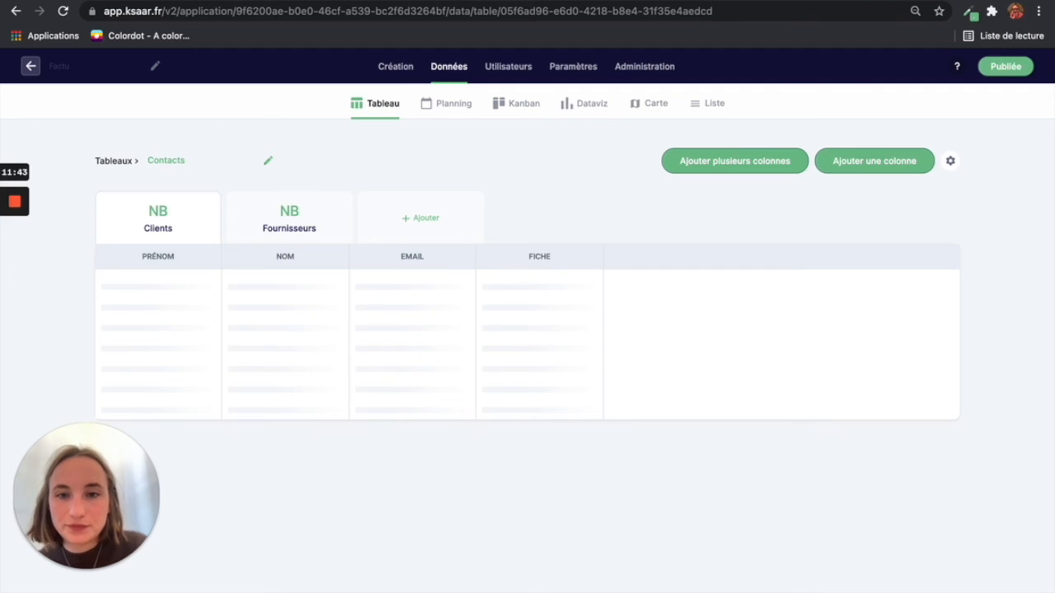
# Step: Reload the published Factu app and open the client's record via its new Fiche icon
pyautogui.click(411, 1)
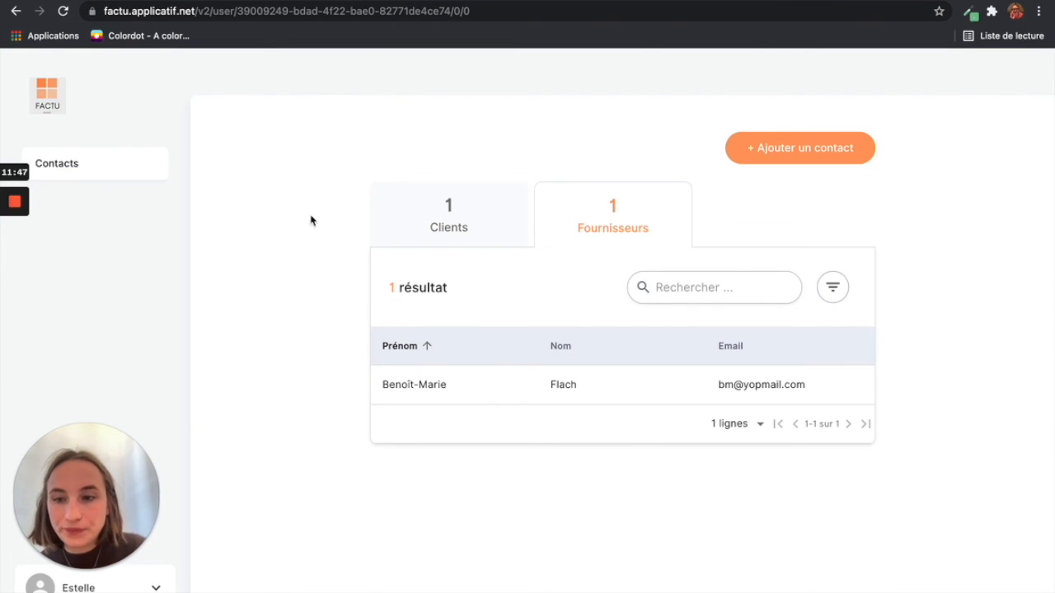
pyautogui.click(63, 14)
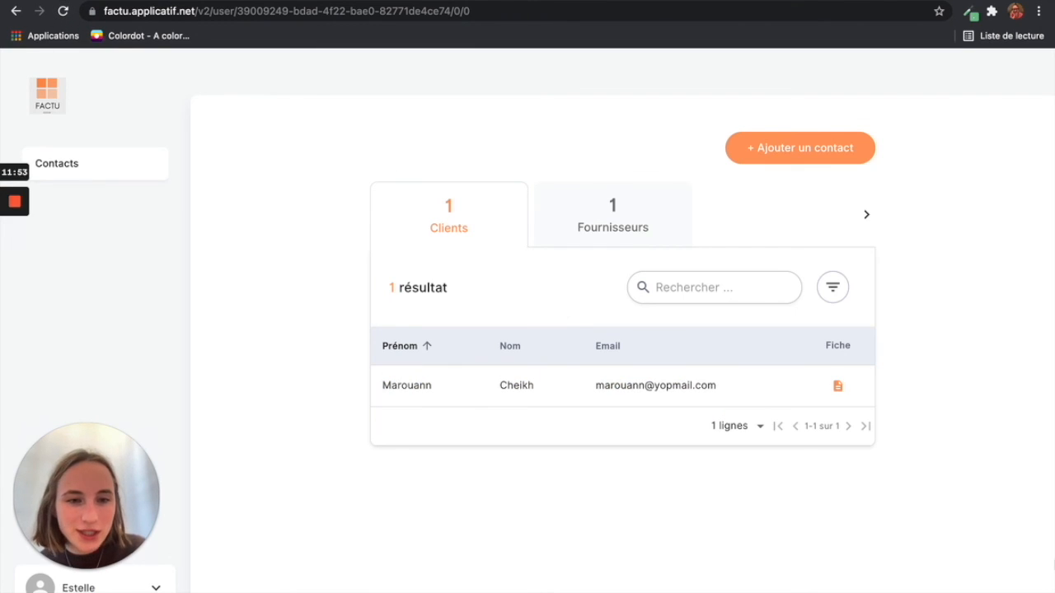
pyautogui.click(837, 389)
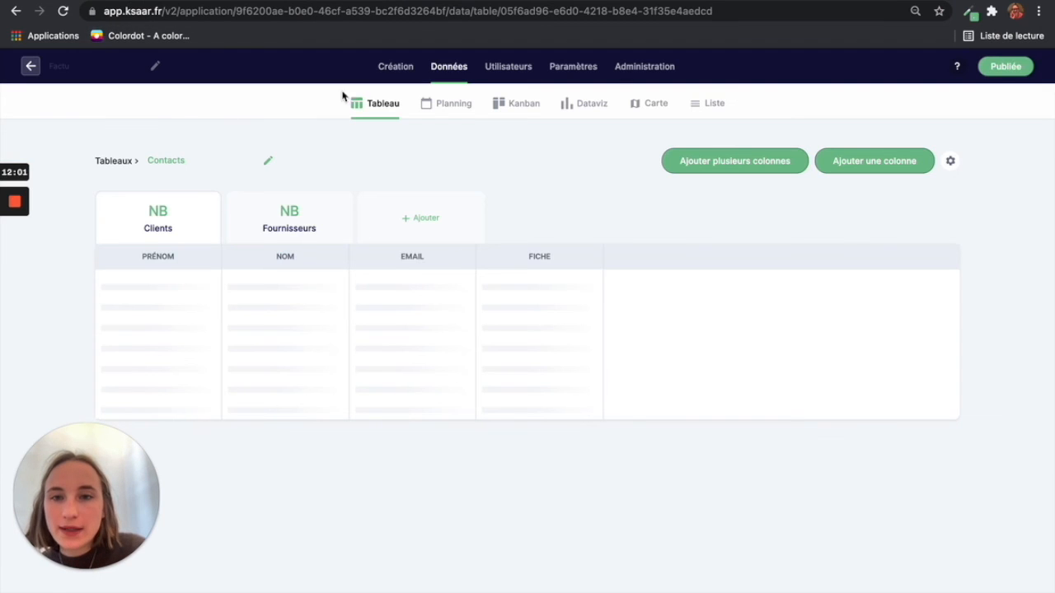
# Step: Open the CONTACT fiche editor from the Nouveau contact card's Fiches tab
pyautogui.click(398, 64)
pyautogui.moveTo(859, 325)
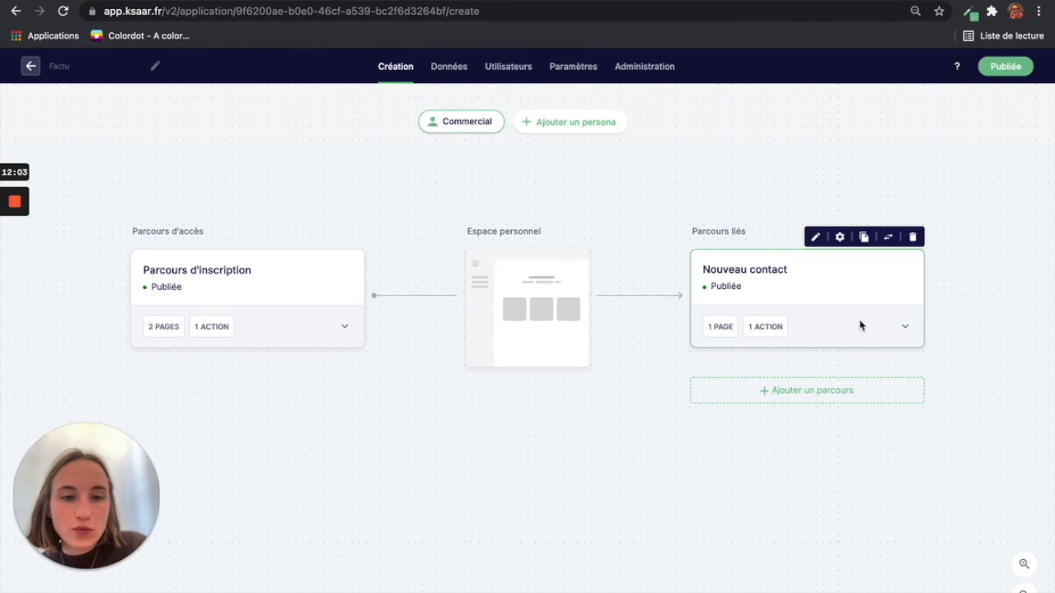
pyautogui.click(814, 239)
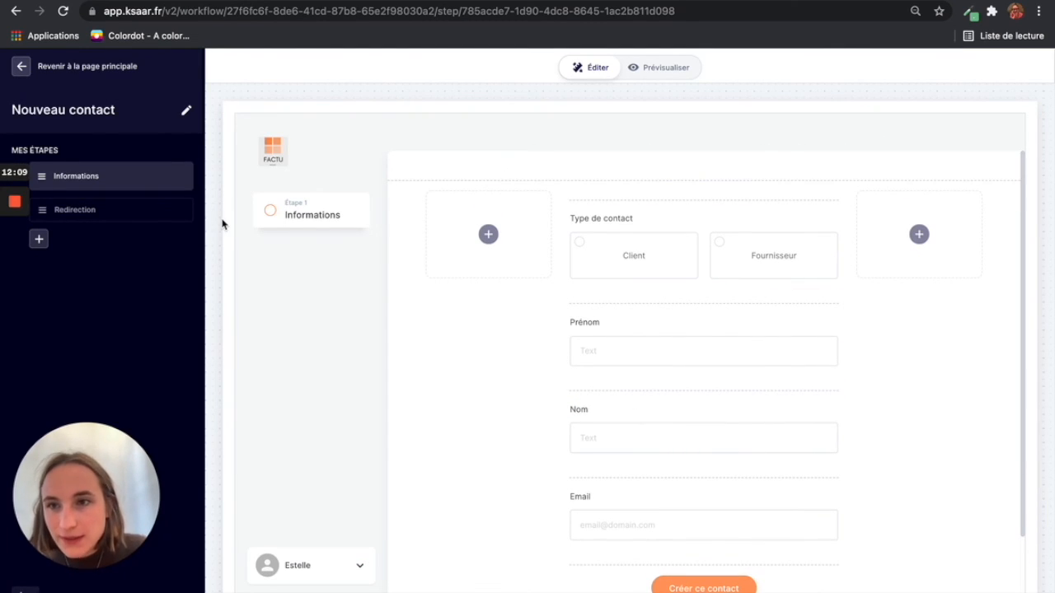
pyautogui.click(21, 66)
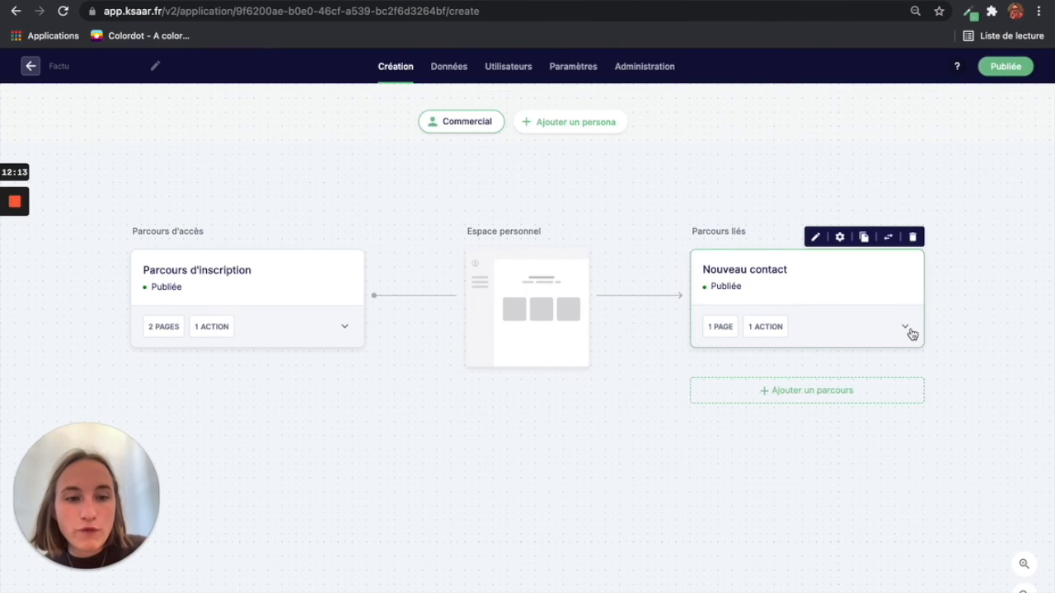
pyautogui.click(906, 328)
pyautogui.click(888, 359)
pyautogui.click(789, 405)
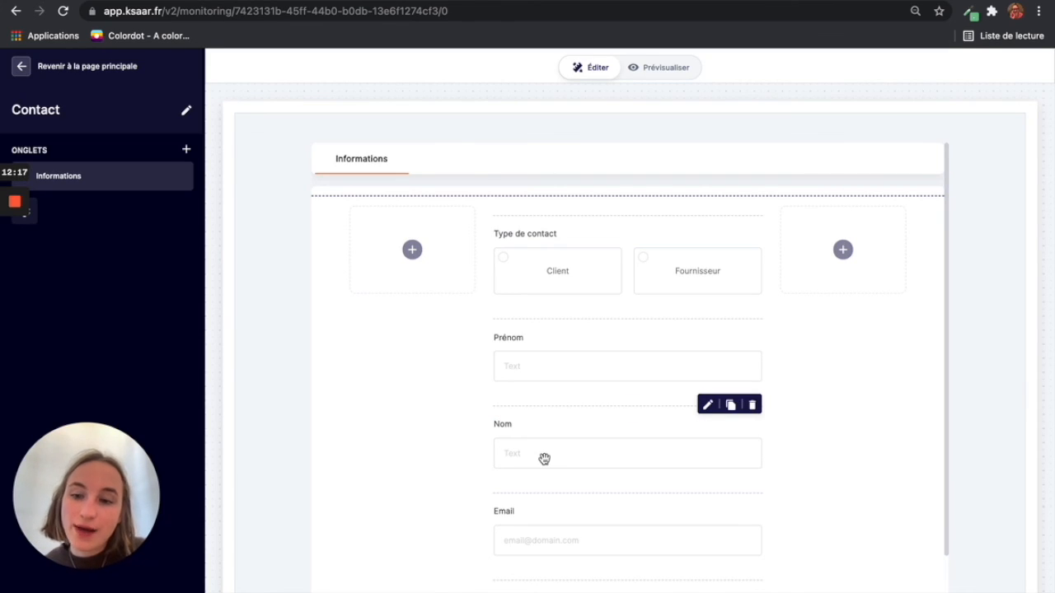
pyautogui.click(434, 0)
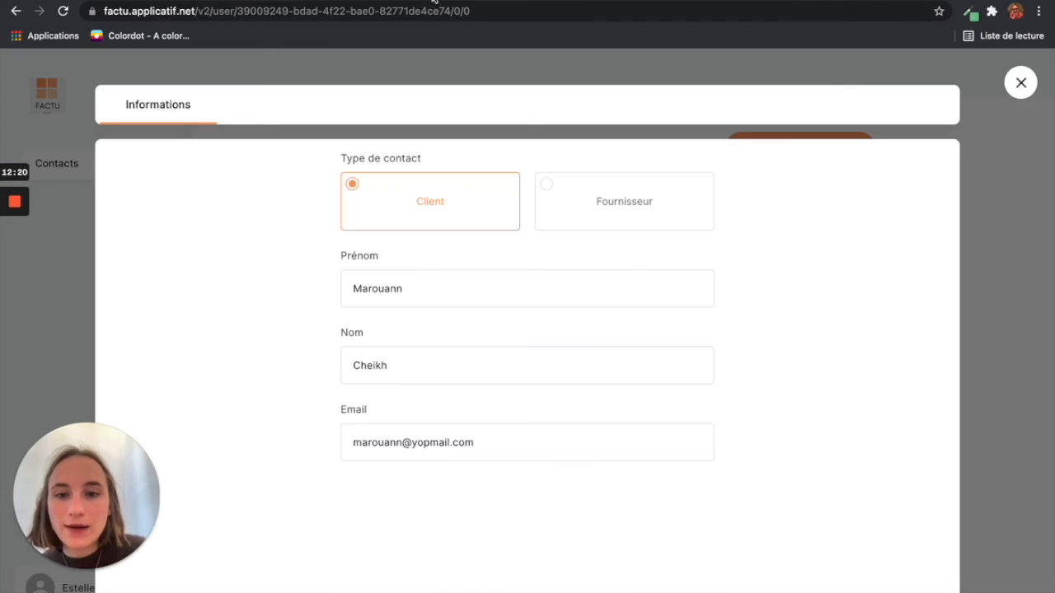
# Step: Close the open record, reopen the client's record from its Fiche icon, then close it
pyautogui.click(1020, 82)
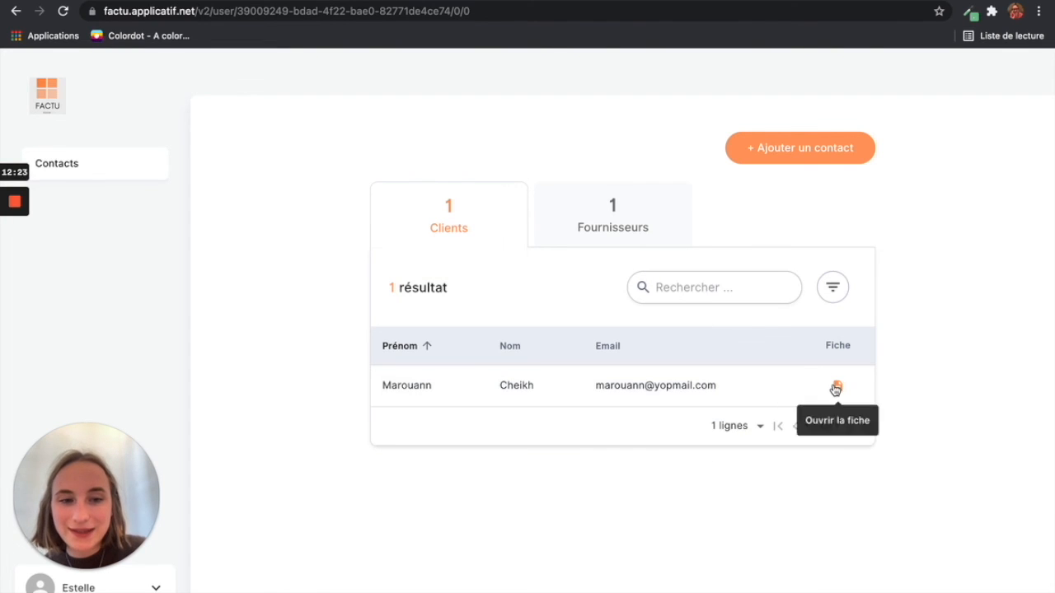
pyautogui.click(837, 386)
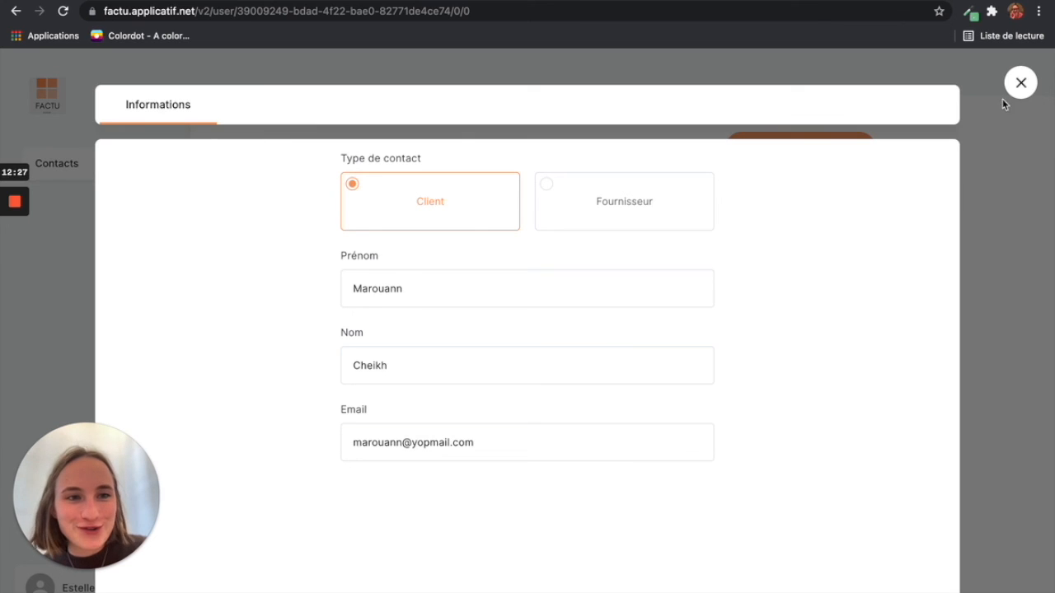
pyautogui.click(1019, 85)
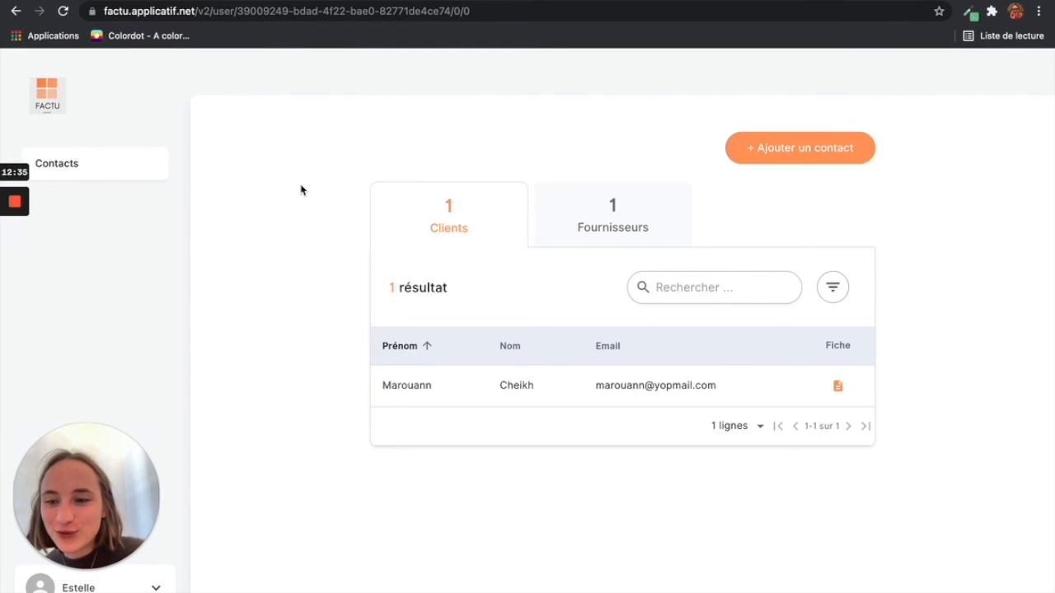
pyautogui.moveTo(18, 198)
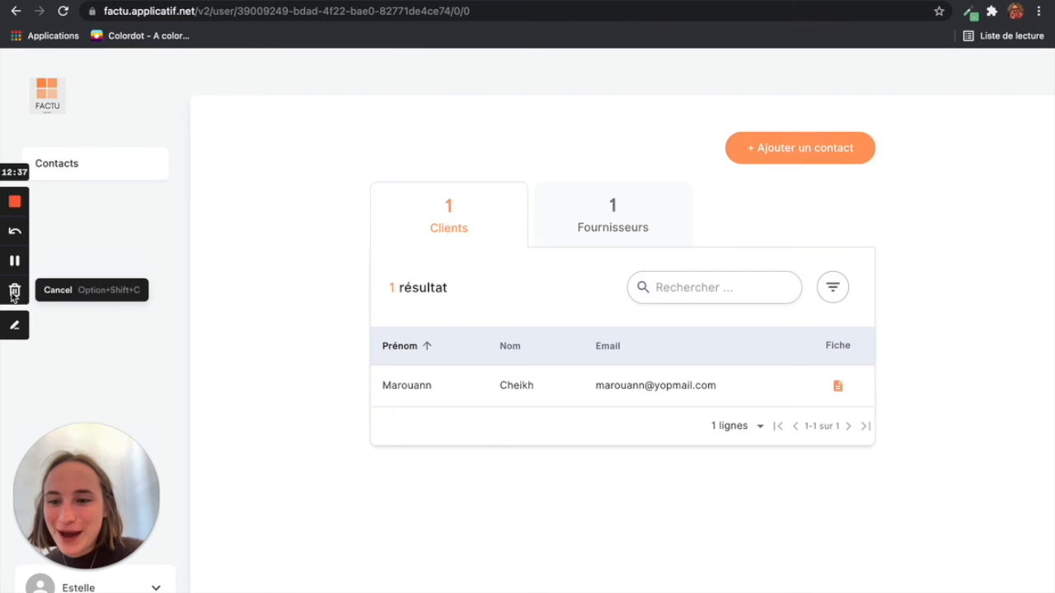